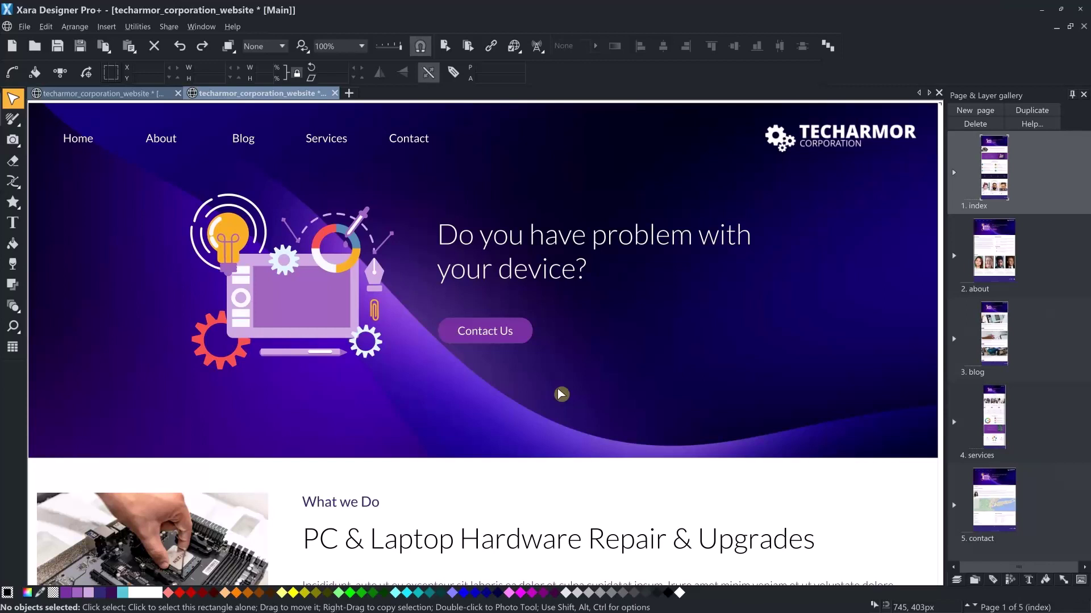
- Review the my_website text notes and the Renovate photo folder, and return to the website document
{"action": "key", "text": "alt+Tab"}
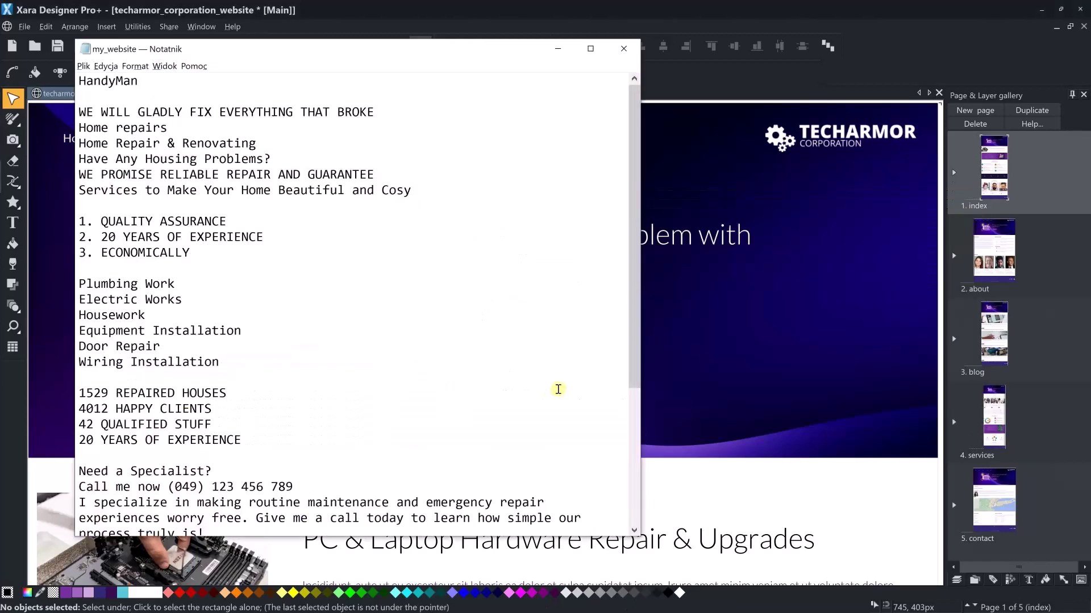
{"action": "key", "text": "alt+Tab"}
{"action": "key", "text": "alt+Tab"}
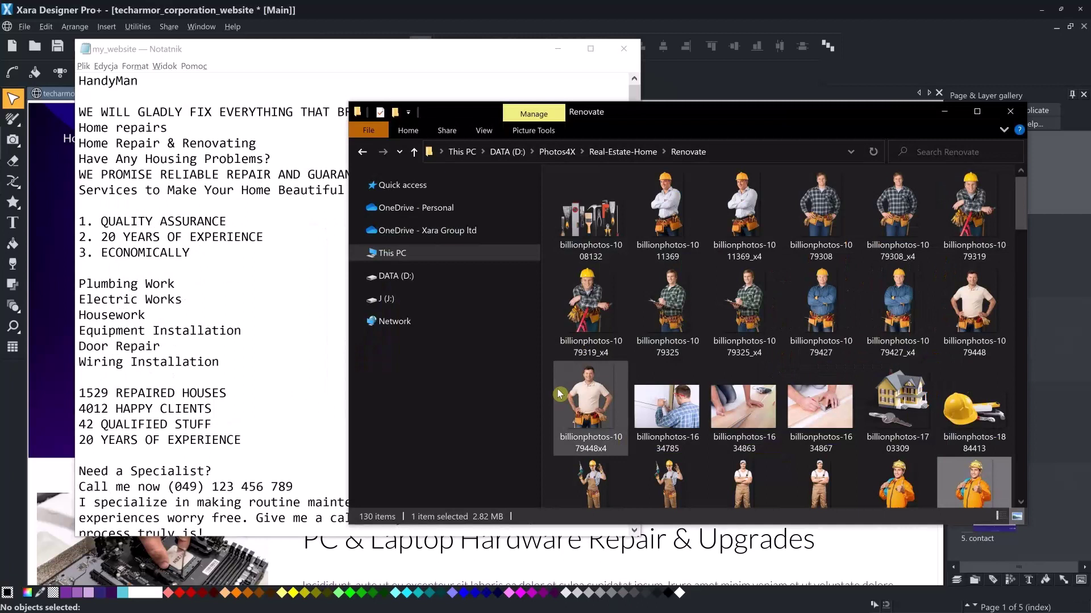
{"action": "left_click", "coordinate": [543, 11]}
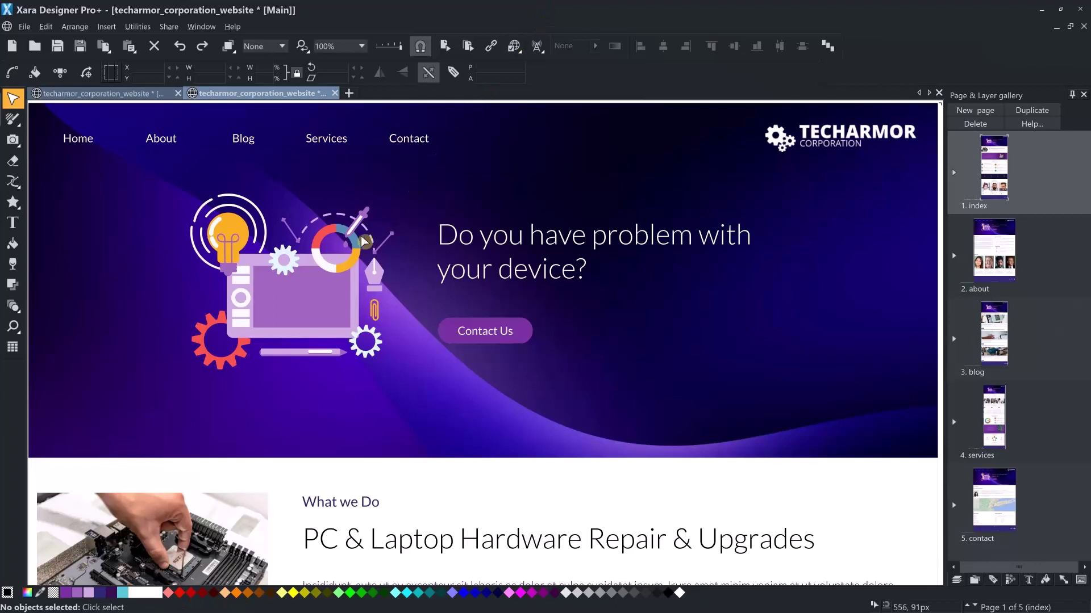
- Delete the header illustration of the Main variant from all pages
{"action": "left_click", "coordinate": [313, 281]}
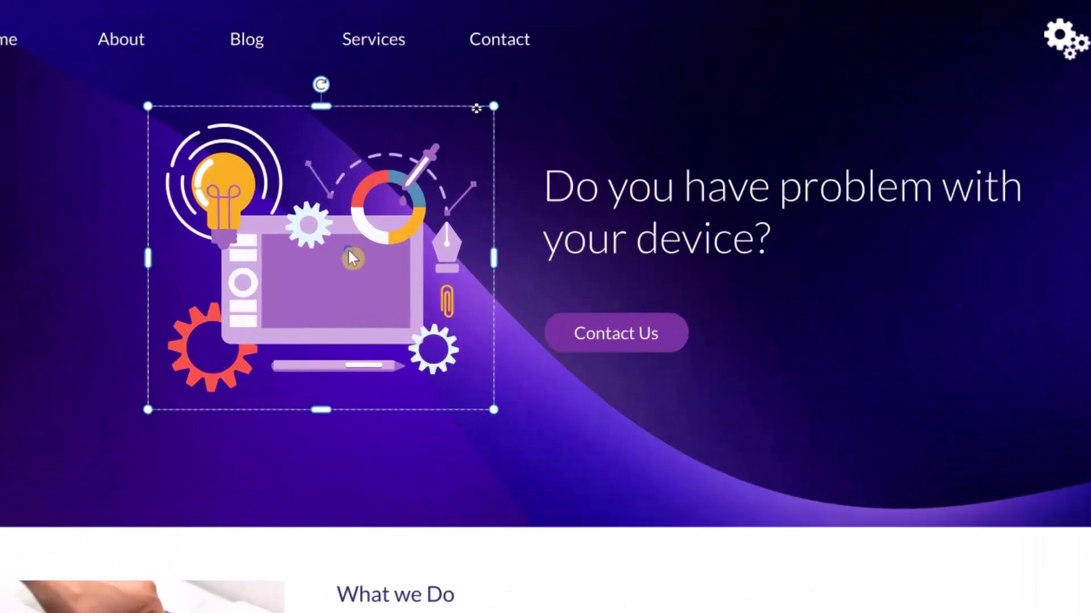
{"action": "right_click", "coordinate": [312, 279]}
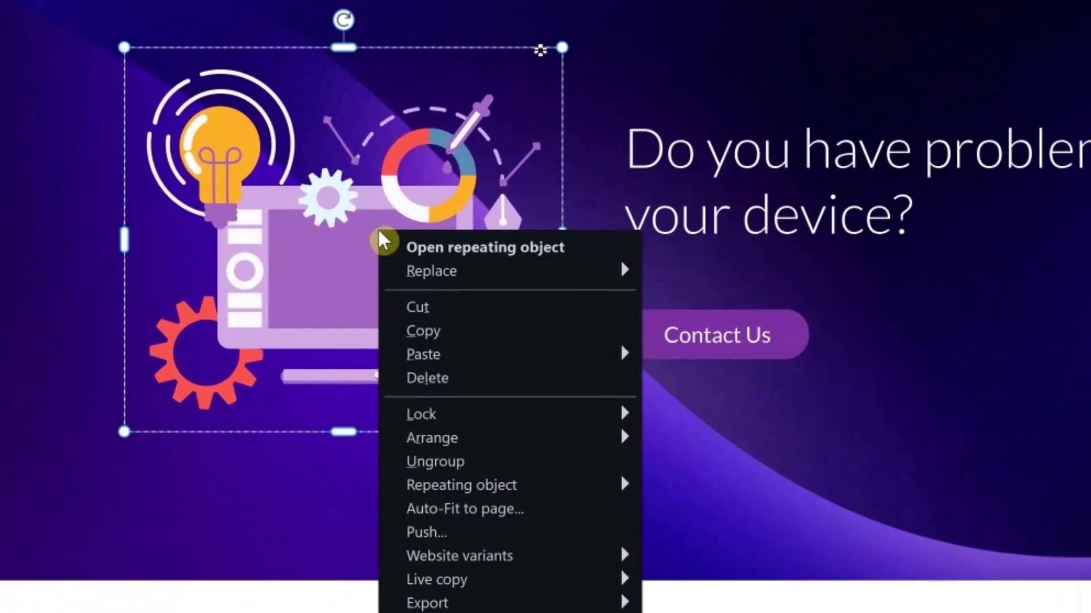
{"action": "left_click", "coordinate": [466, 379]}
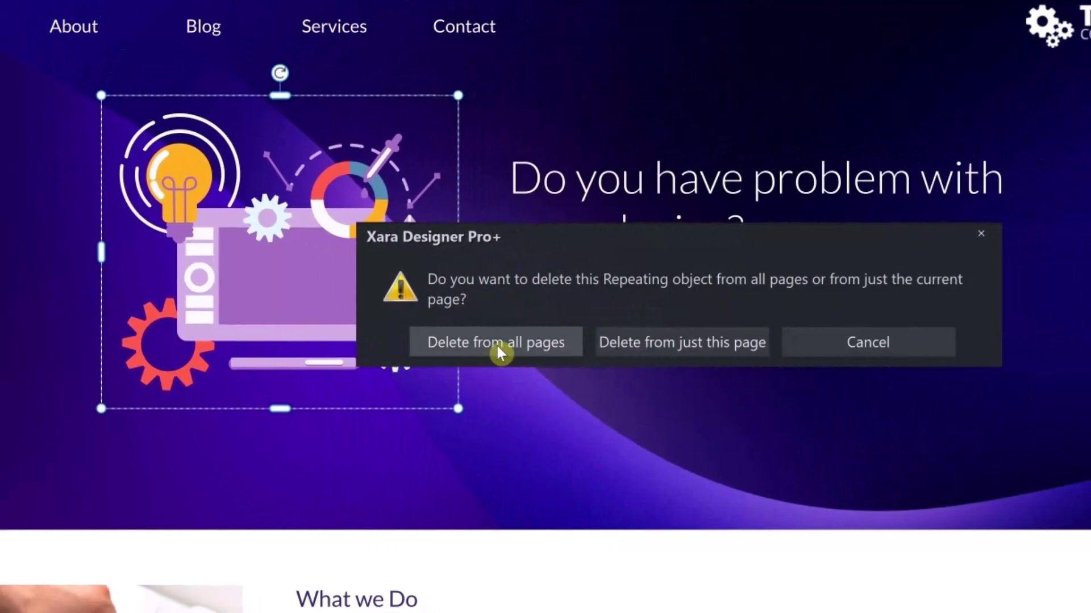
{"action": "left_click", "coordinate": [496, 343]}
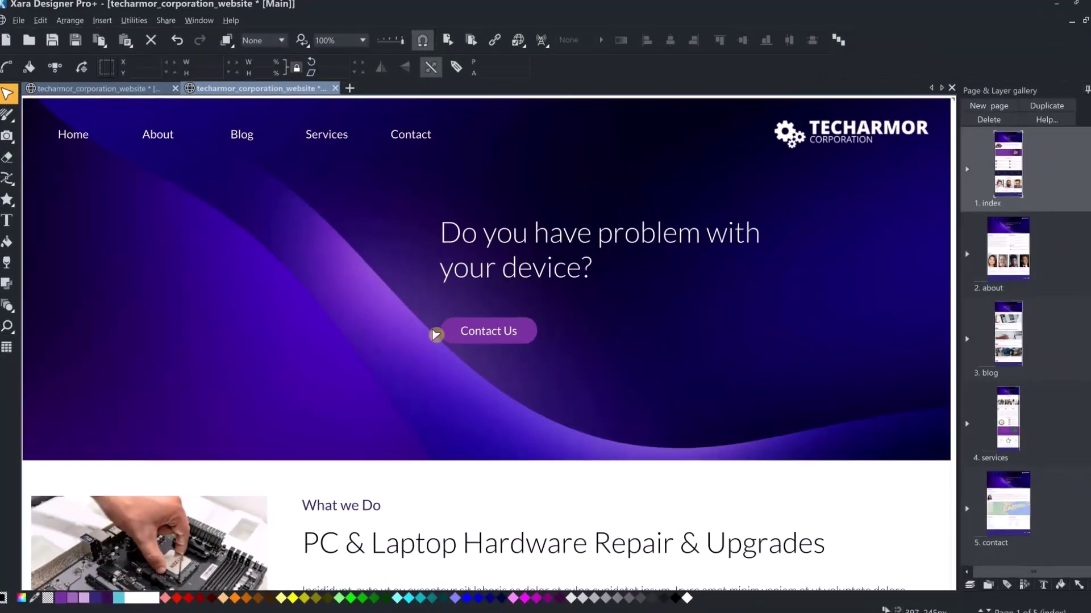
- Import billionphotos-1884413.png from the Renovate folder into the header beside the headline, about 396 px wide at X 121 px, Y 149 px
{"action": "key", "text": "alt+Tab"}
{"action": "left_click", "coordinate": [575, 327]}
{"action": "key", "text": "alt"}
{"action": "left_click_drag", "start_coordinate": [968, 416], "coordinate": [233, 471]}
{"action": "left_click_drag", "start_coordinate": [164, 466], "coordinate": [214, 311]}
{"action": "left_click_drag", "start_coordinate": [452, 417], "coordinate": [414, 394]}
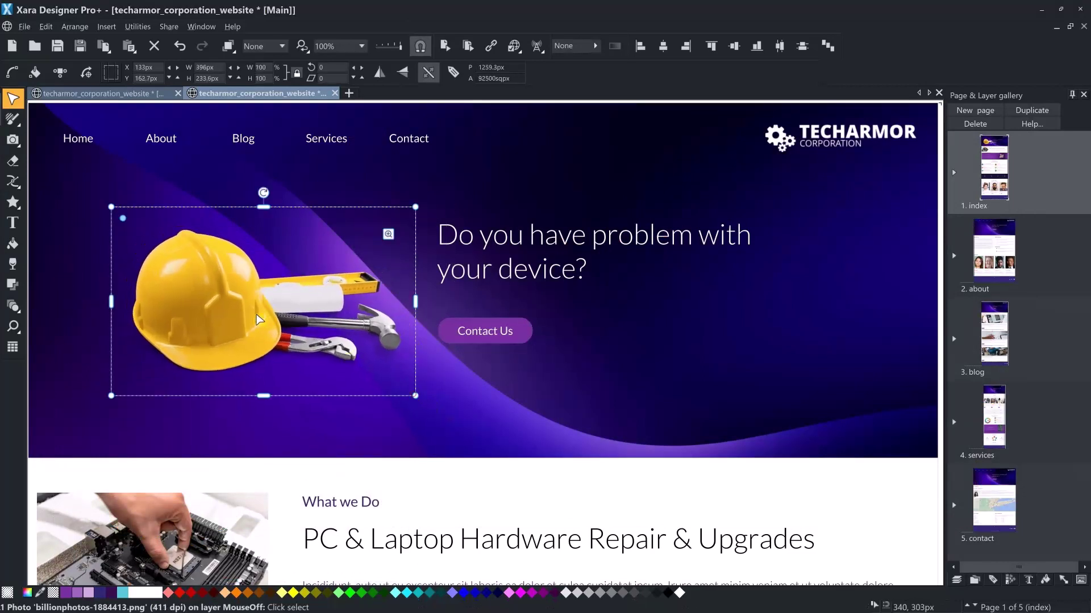
{"action": "left_click_drag", "start_coordinate": [216, 305], "coordinate": [213, 298]}
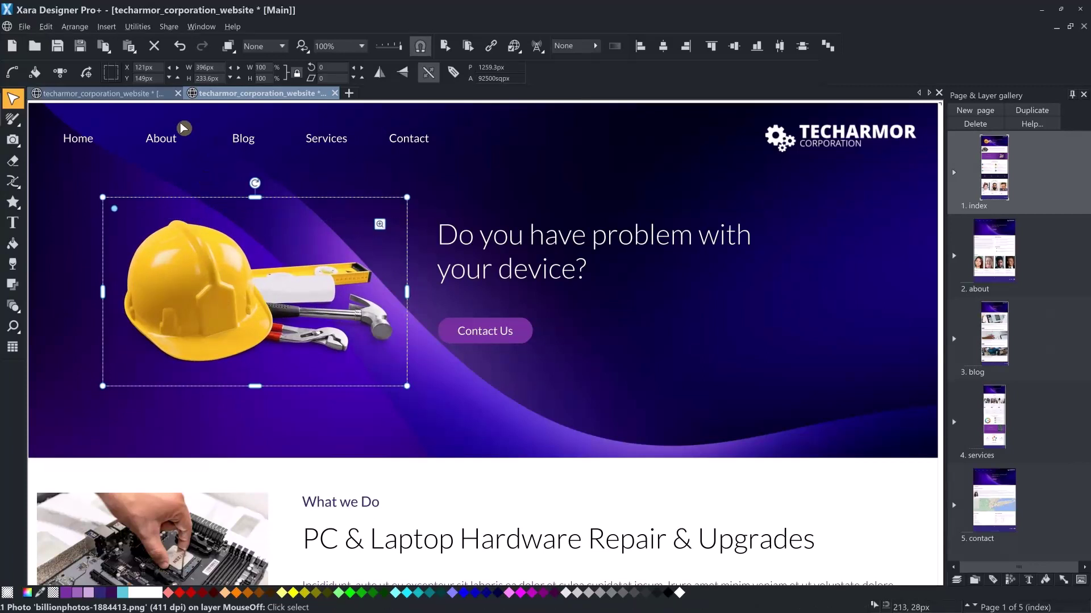
- Repeat the helmet-and-tools photo on all pages and copy it to the clipboard
{"action": "left_click", "coordinate": [79, 28]}
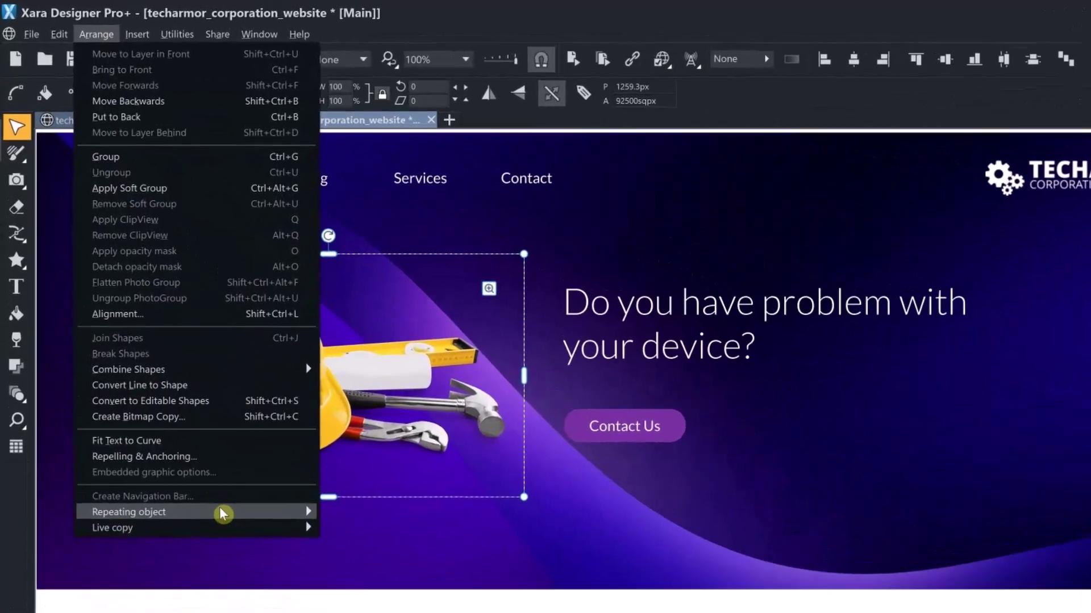
{"action": "mouse_move", "coordinate": [200, 403]}
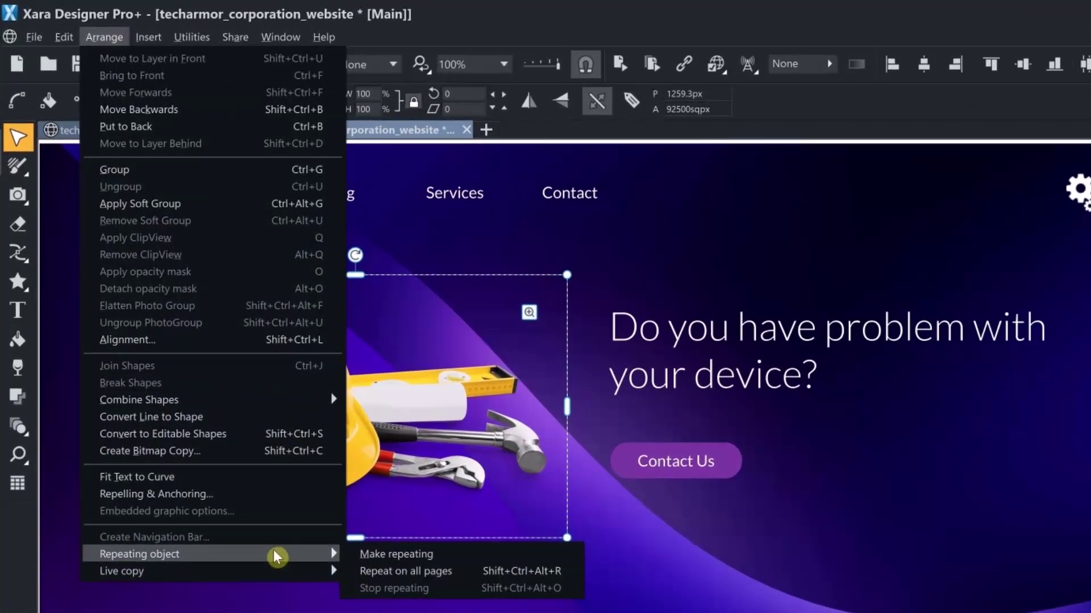
{"action": "left_click", "coordinate": [473, 576]}
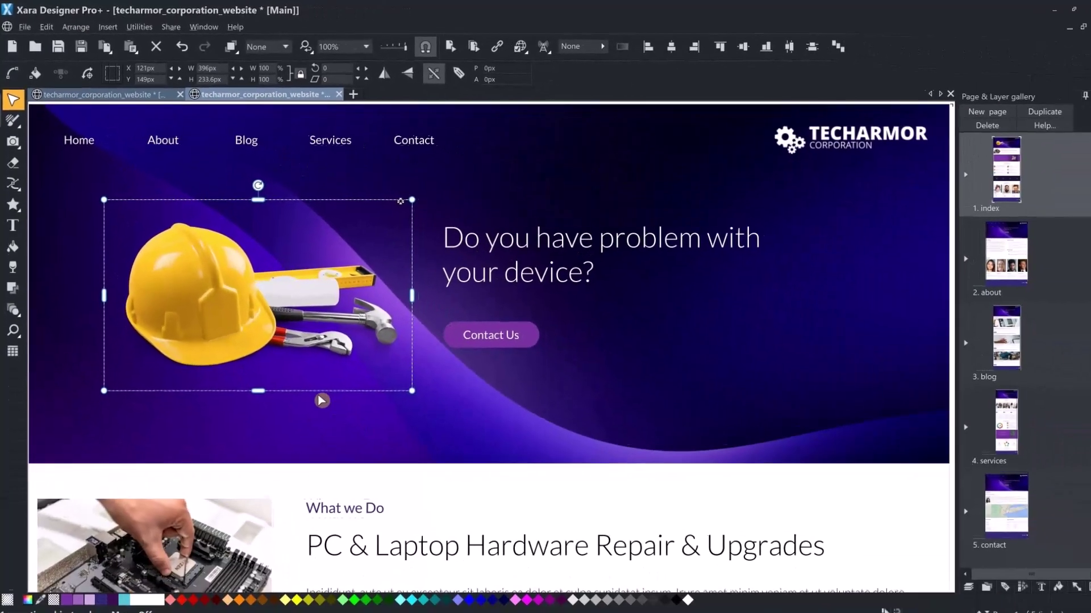
{"action": "right_click", "coordinate": [201, 272]}
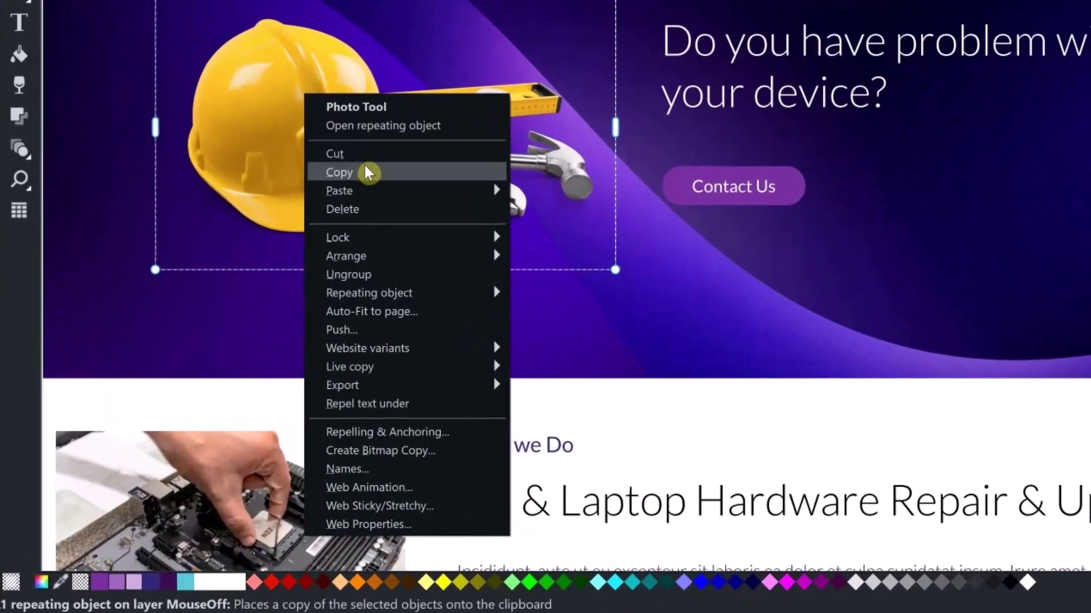
{"action": "left_click", "coordinate": [364, 170]}
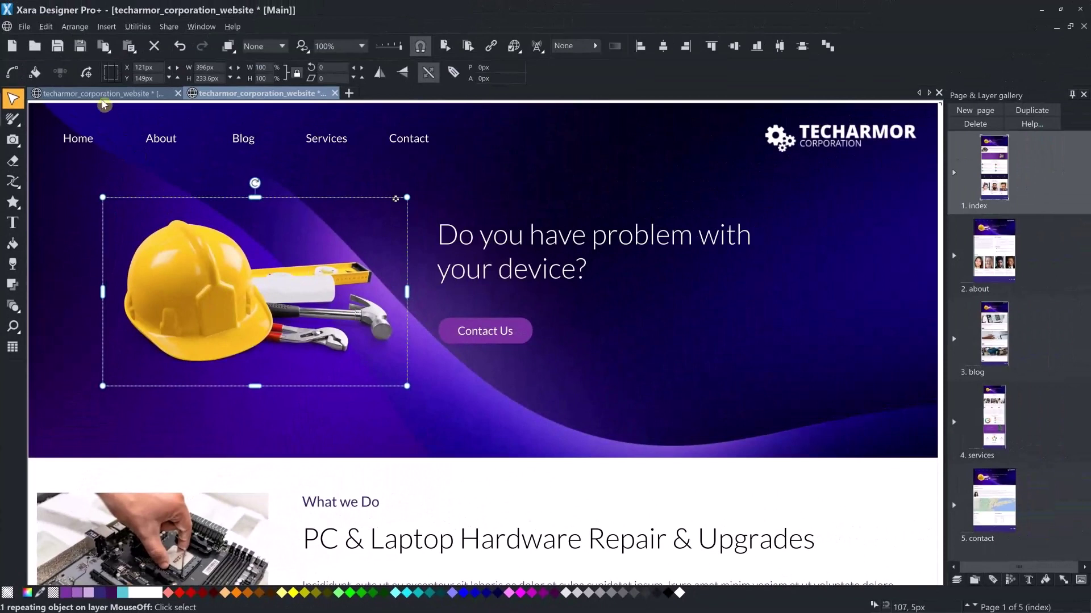
- Switch to the Mobile variant and delete its header illustration from all pages
{"action": "left_click", "coordinate": [100, 94]}
{"action": "scroll", "coordinate": [241, 322], "scroll_direction": "down", "scroll_amount": 2}
{"action": "scroll", "coordinate": [242, 336], "scroll_direction": "down", "scroll_amount": 2}
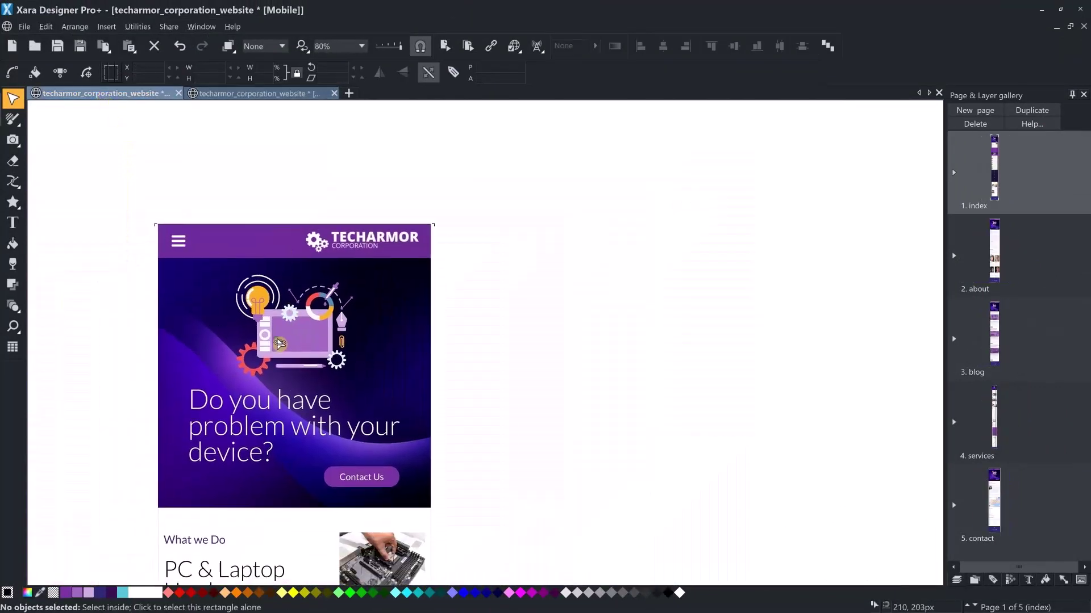
{"action": "scroll", "coordinate": [282, 331], "scroll_direction": "up", "scroll_amount": 1}
{"action": "left_click", "coordinate": [286, 334]}
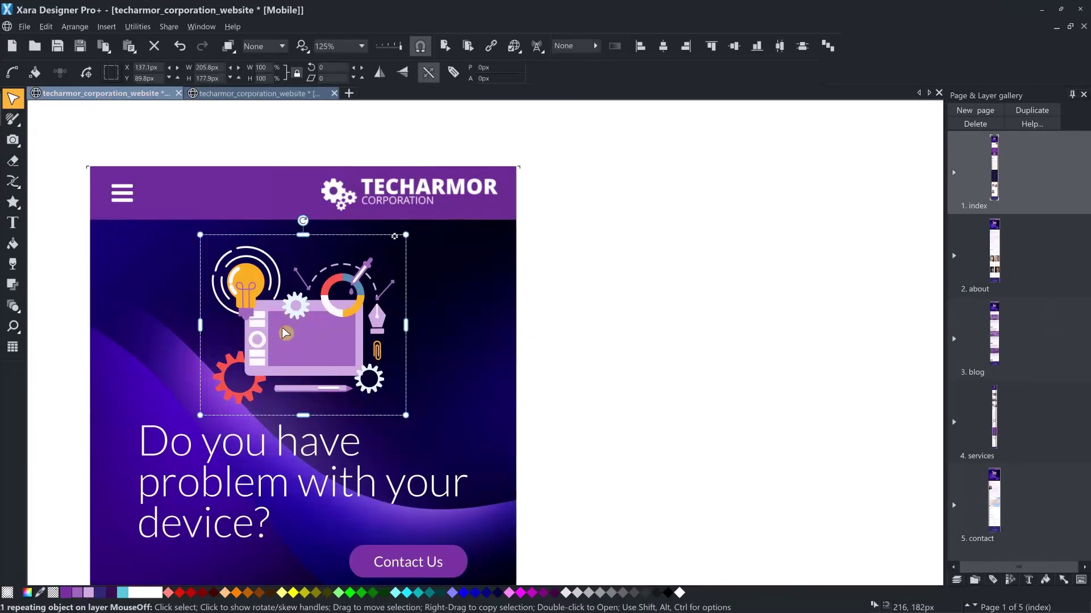
{"action": "key", "text": "Delete"}
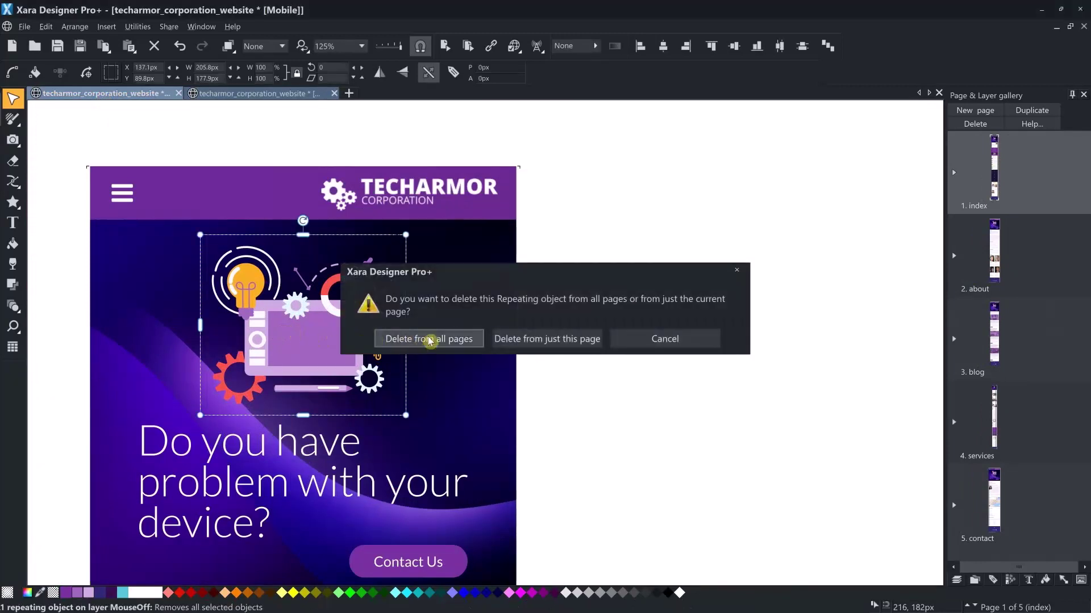
{"action": "left_click", "coordinate": [428, 338]}
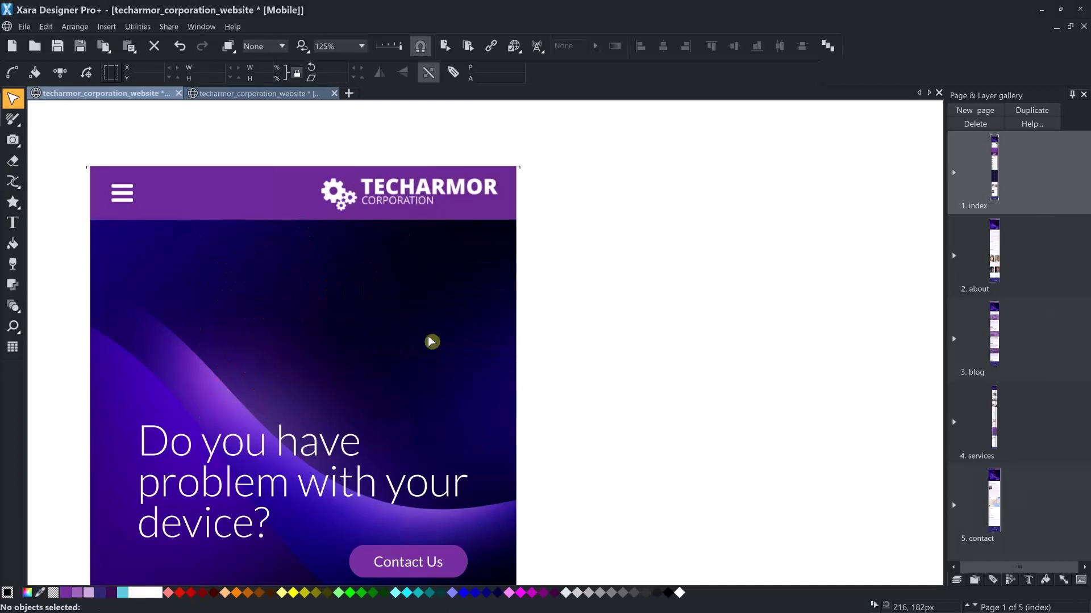
- Paste the helmet photo into the mobile header, scale it to about 298 px wide above the headline, and update it on all pages
{"action": "key", "text": "ctrl+z"}
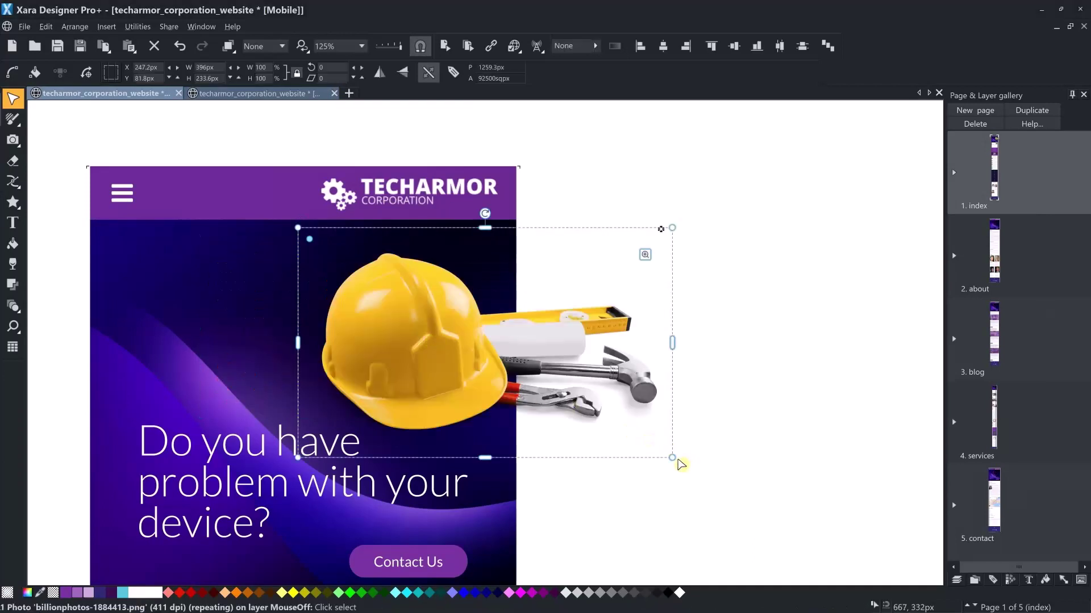
{"action": "left_click_drag", "start_coordinate": [672, 457], "coordinate": [550, 406]}
{"action": "left_click_drag", "start_coordinate": [392, 331], "coordinate": [253, 341]}
{"action": "key", "text": "shift+ctrl+alt+r"}
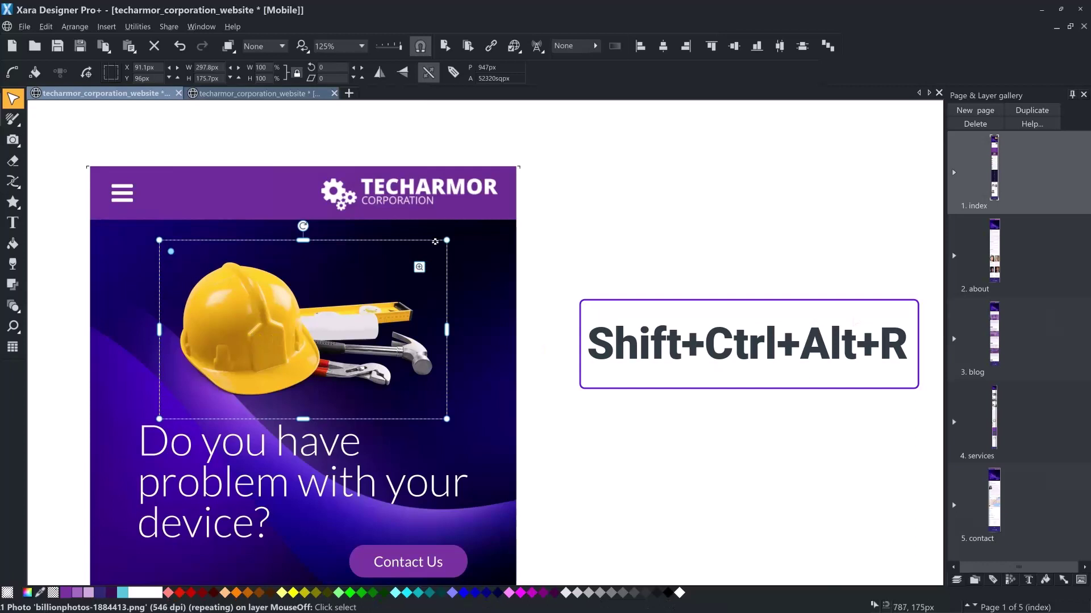
- Check the mobile variant's about and index pages for the repeated photo and return to the Main variant
{"action": "left_click", "coordinate": [996, 250]}
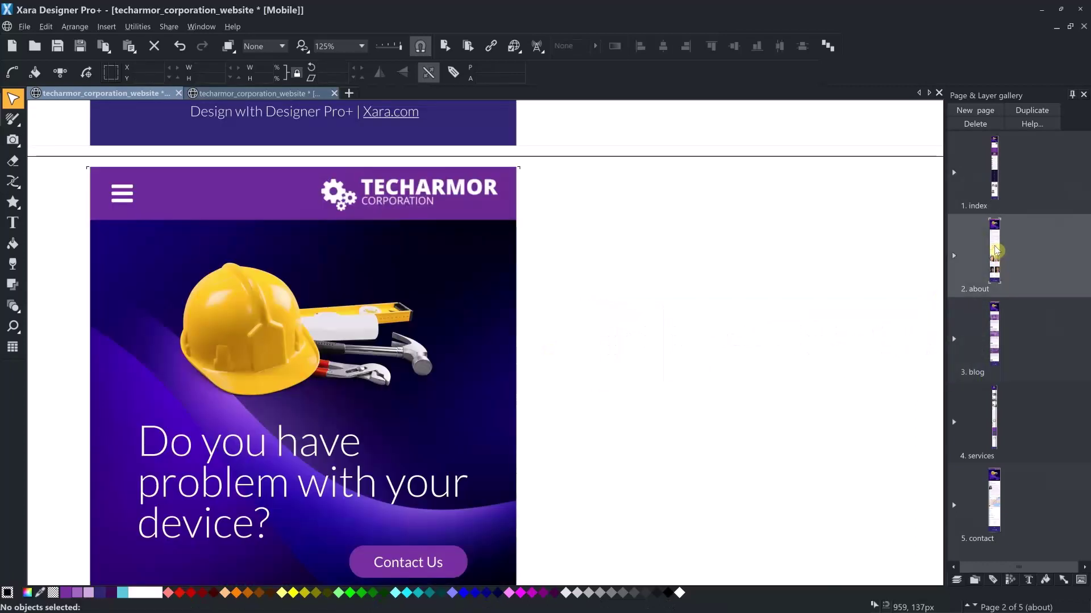
{"action": "left_click", "coordinate": [994, 175]}
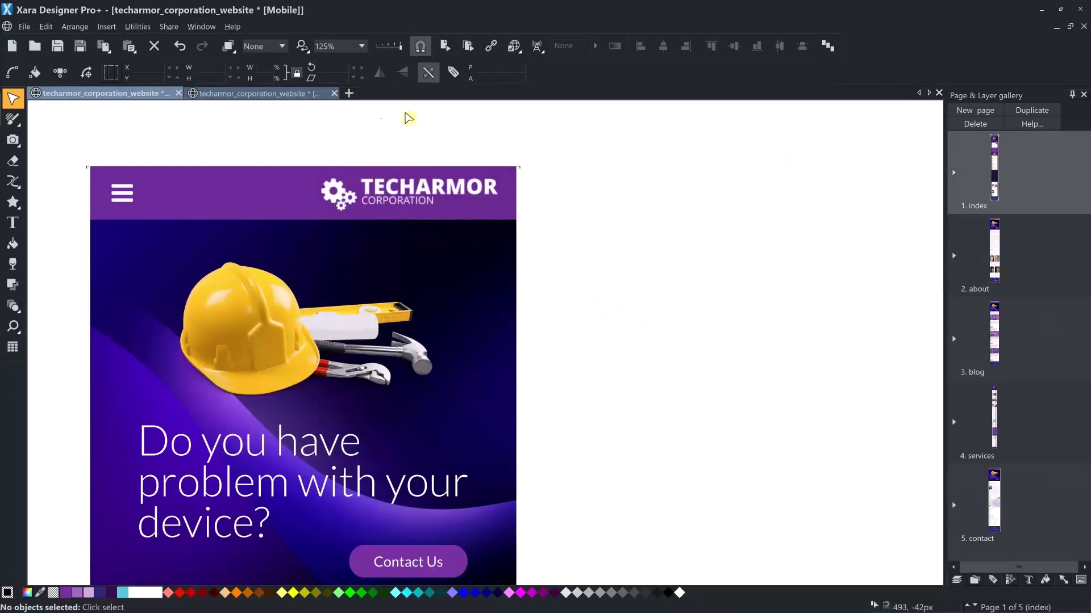
{"action": "left_click", "coordinate": [261, 97]}
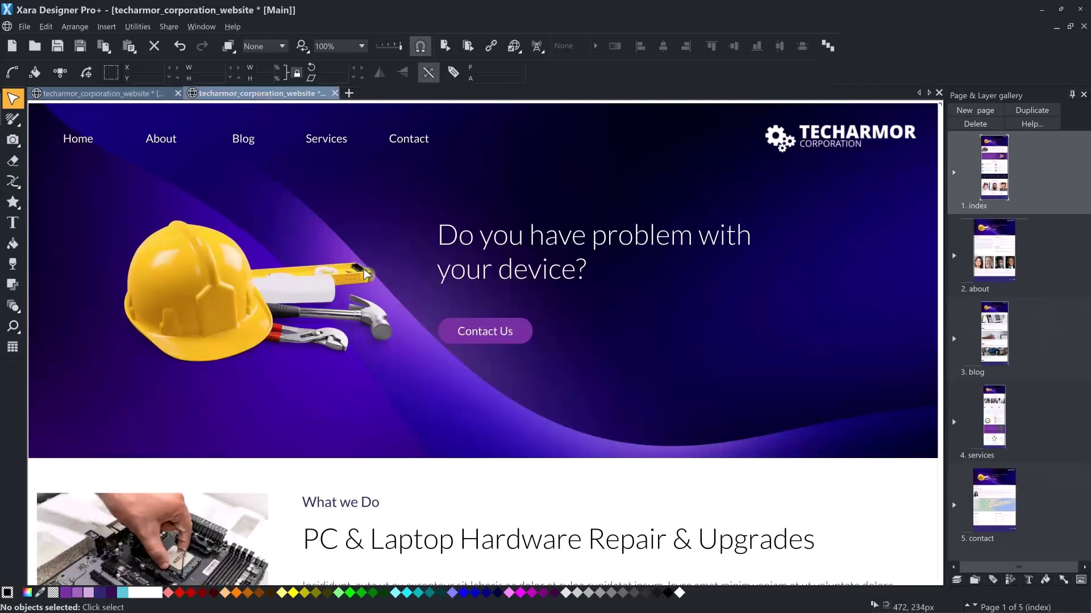
- Try shifting the header background photo's hue to blue at about half strength with the Photo tool
{"action": "left_click", "coordinate": [187, 403]}
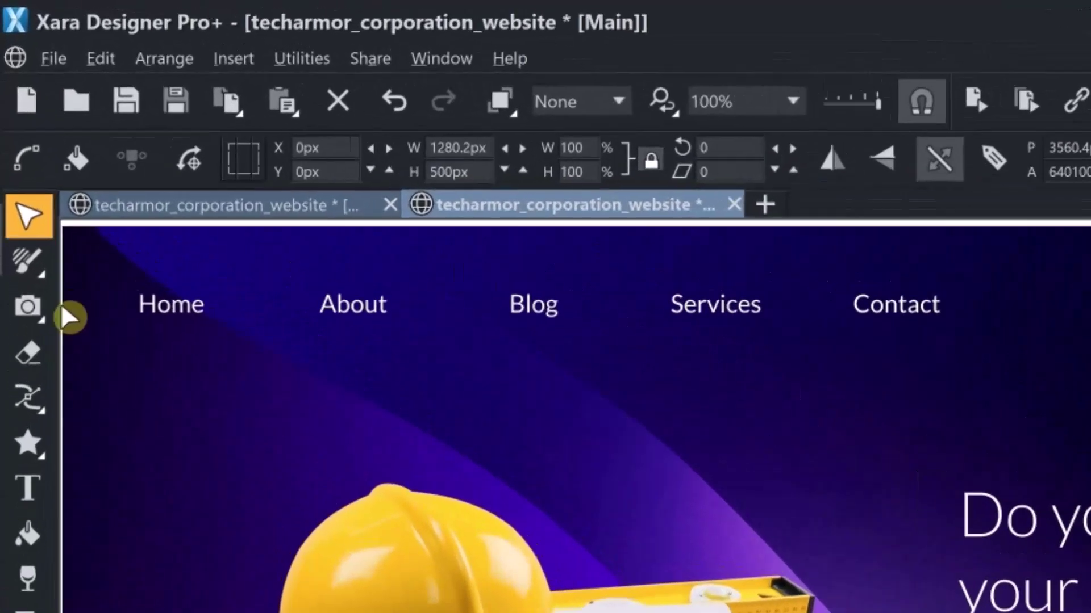
{"action": "mouse_move", "coordinate": [14, 142]}
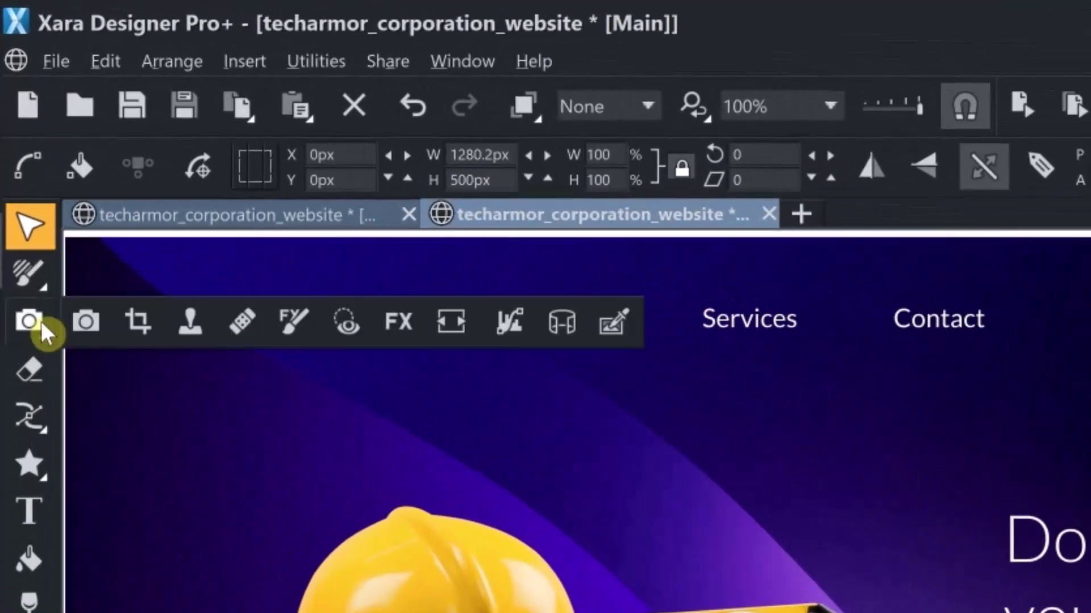
{"action": "left_click", "coordinate": [88, 323]}
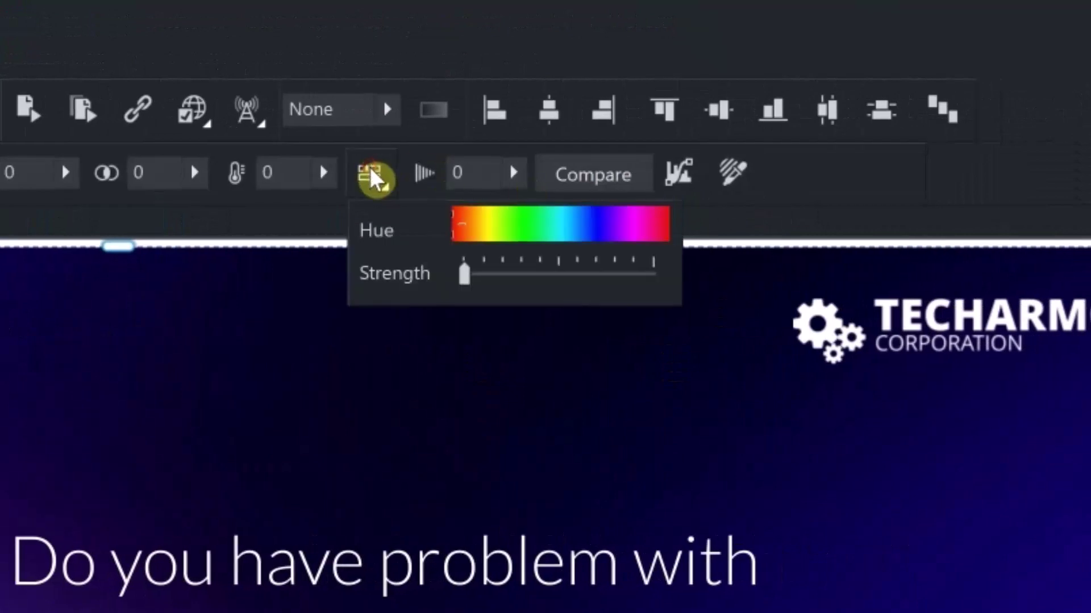
{"action": "left_click", "coordinate": [374, 174]}
{"action": "left_click_drag", "start_coordinate": [517, 222], "coordinate": [594, 236]}
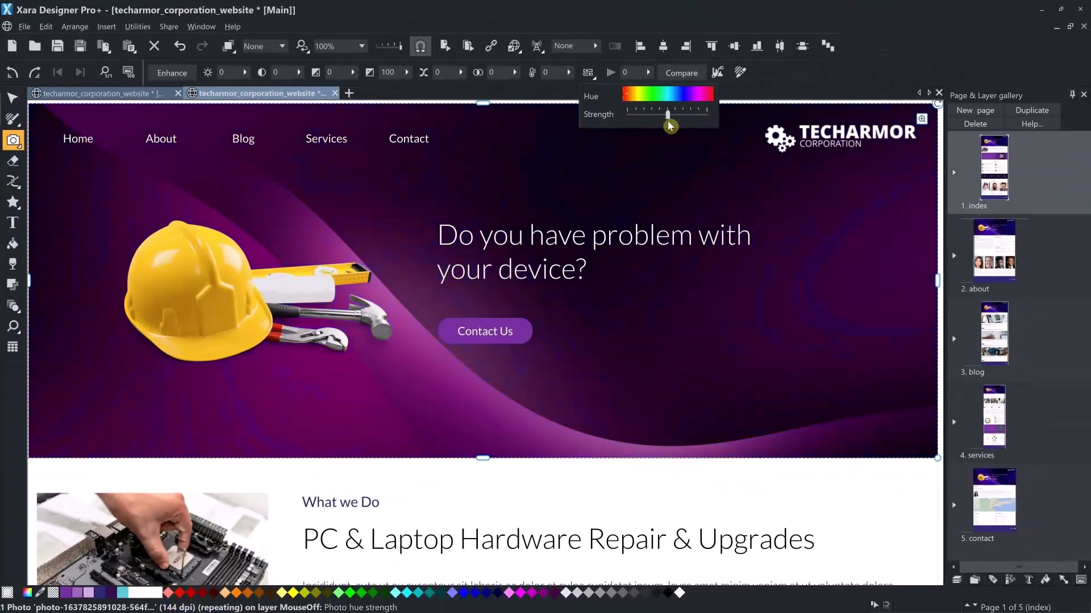
{"action": "left_click", "coordinate": [638, 94]}
{"action": "left_click_drag", "start_coordinate": [645, 94], "coordinate": [669, 94]}
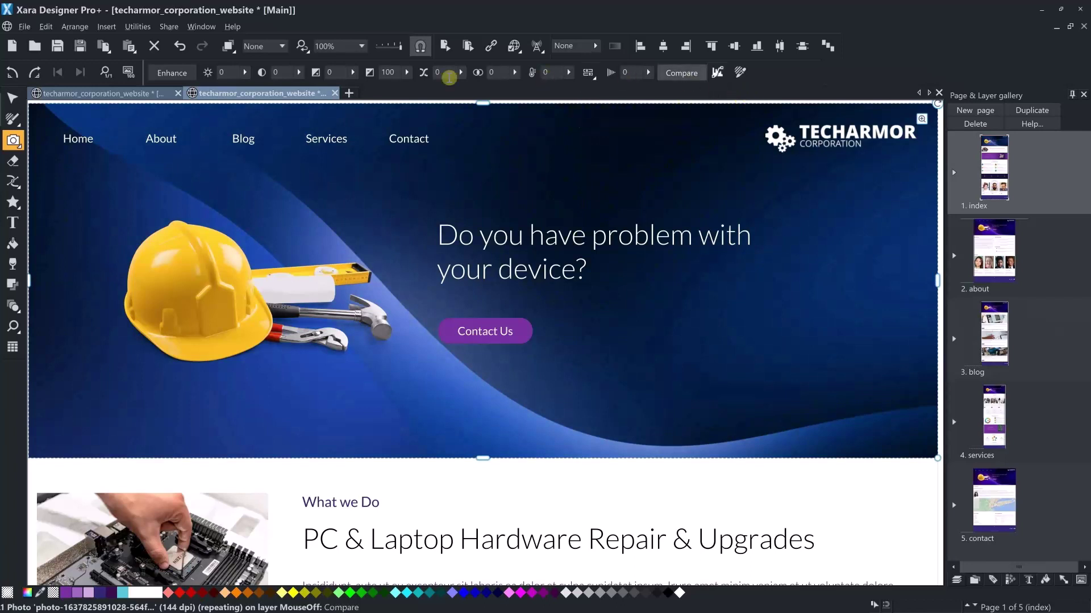
- Compare the recoloured header background with the original and undo the hue changes
{"action": "left_click", "coordinate": [683, 76]}
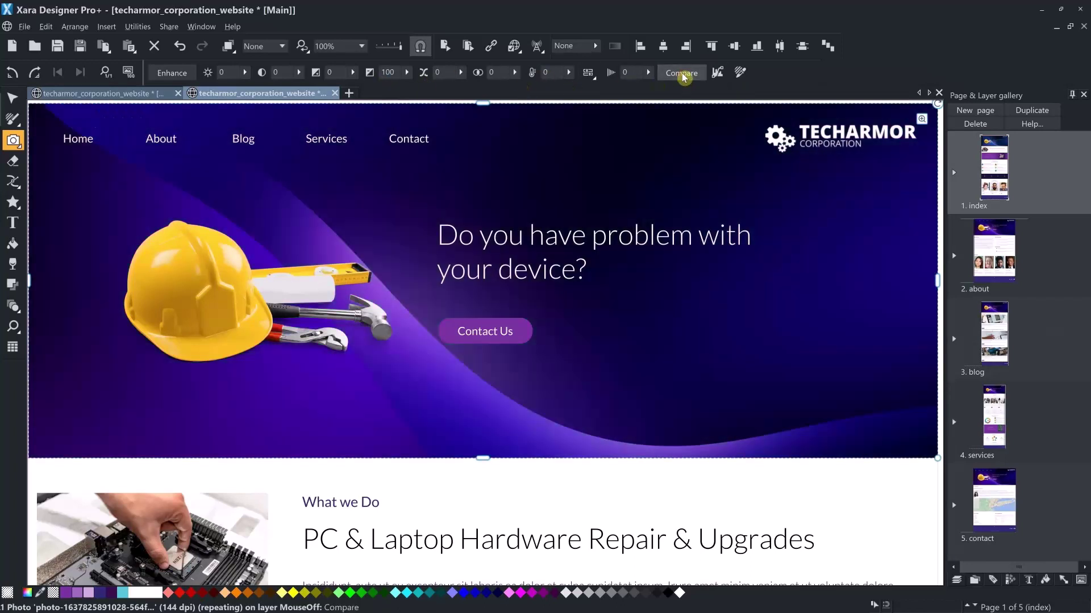
{"action": "left_click", "coordinate": [683, 76]}
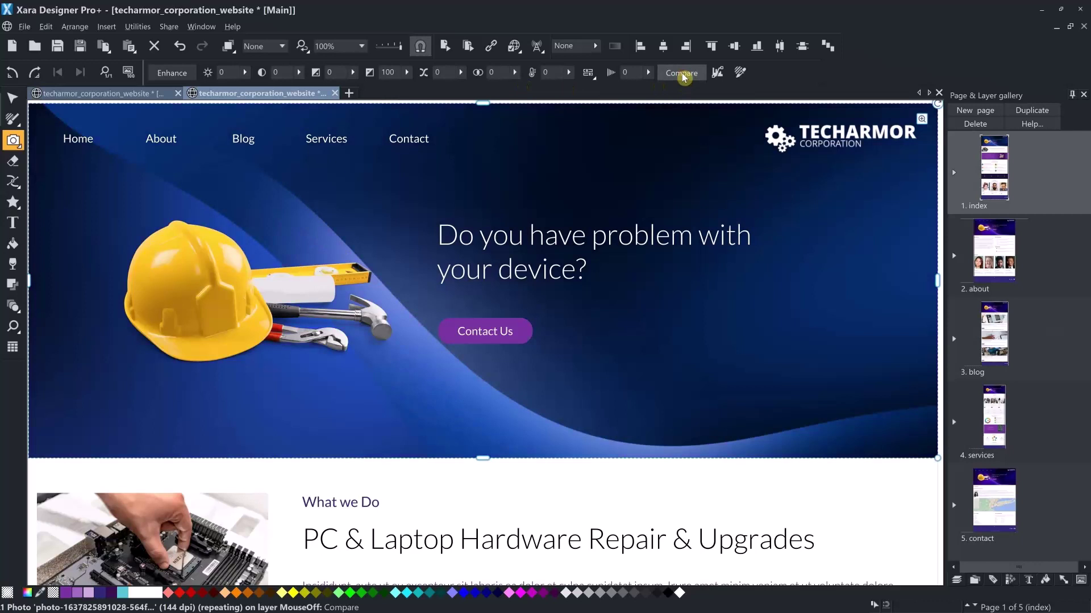
{"action": "left_click", "coordinate": [179, 48]}
{"action": "left_click", "coordinate": [179, 49]}
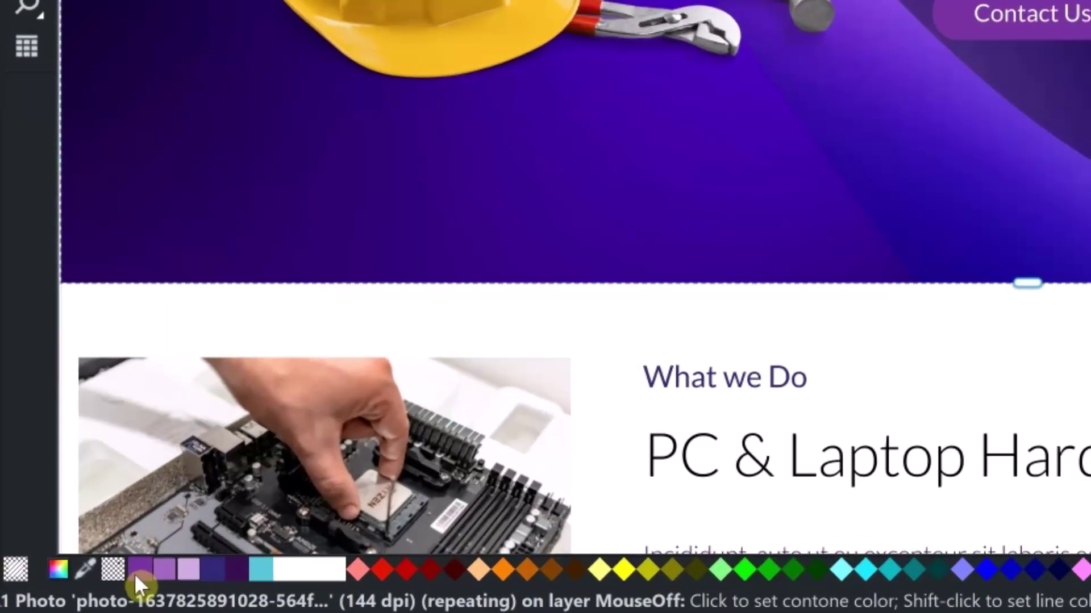
- Try Theme Color 1 as the header background photo's dark contone and shift that theme colour's hue to 44.1
{"action": "right_click", "coordinate": [138, 573]}
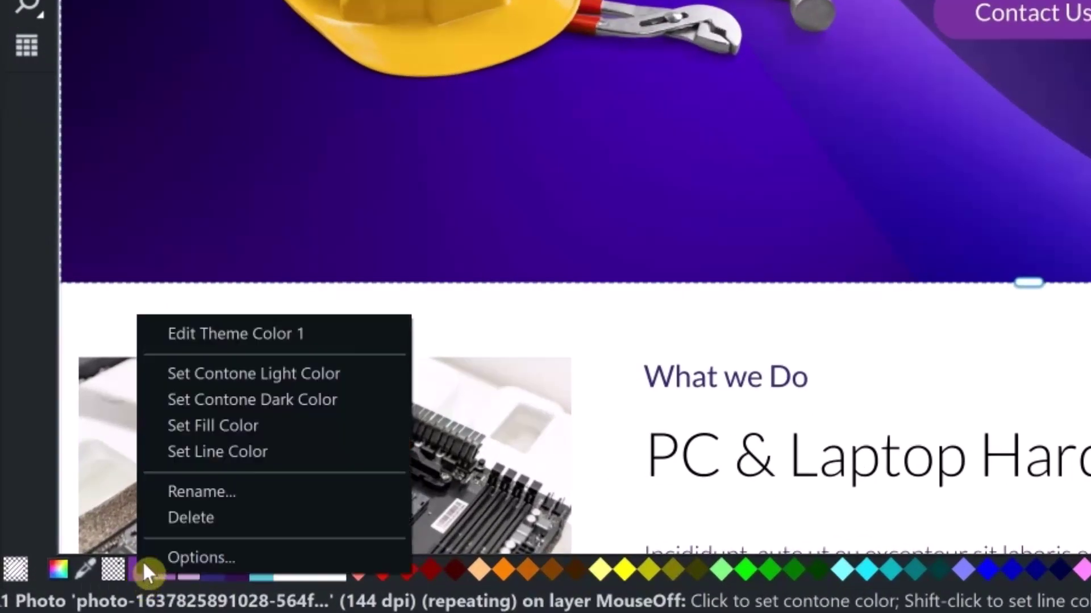
{"action": "left_click", "coordinate": [261, 400]}
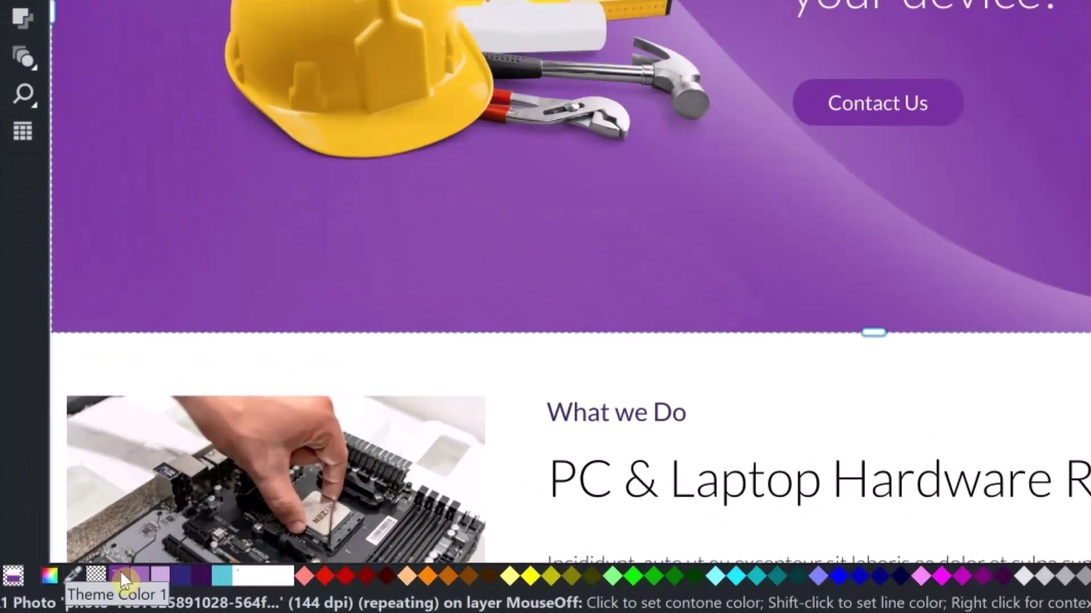
{"action": "right_click", "coordinate": [66, 592]}
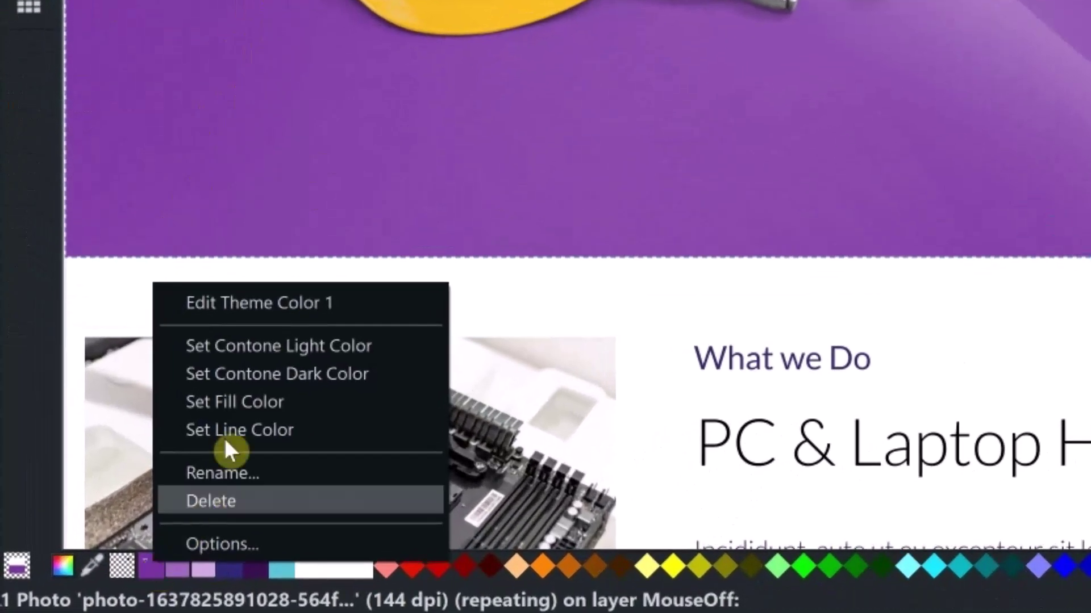
{"action": "left_click", "coordinate": [378, 305]}
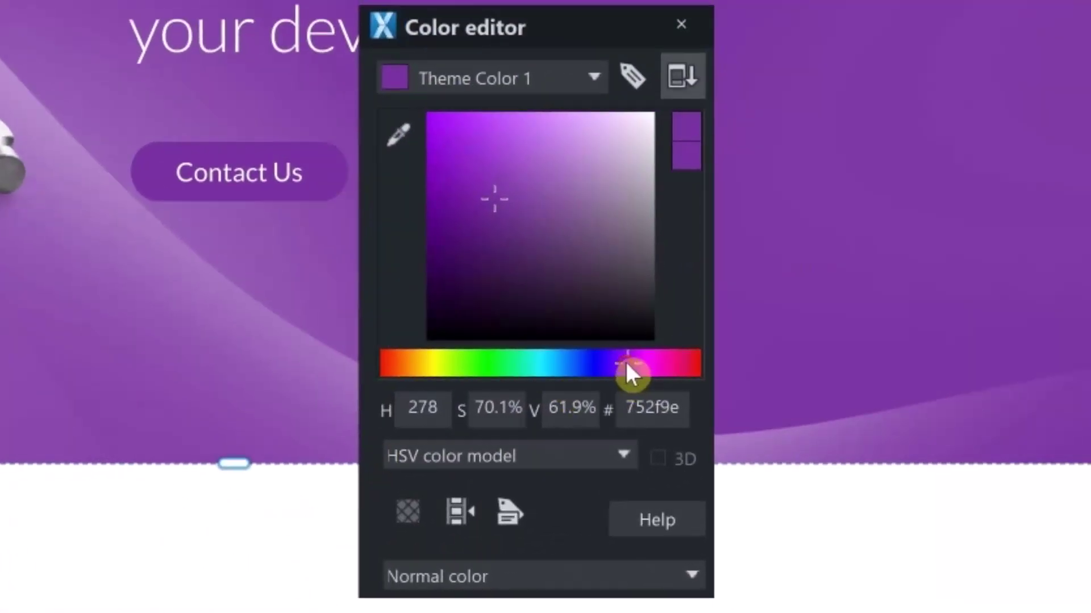
{"action": "left_click_drag", "start_coordinate": [625, 364], "coordinate": [428, 370]}
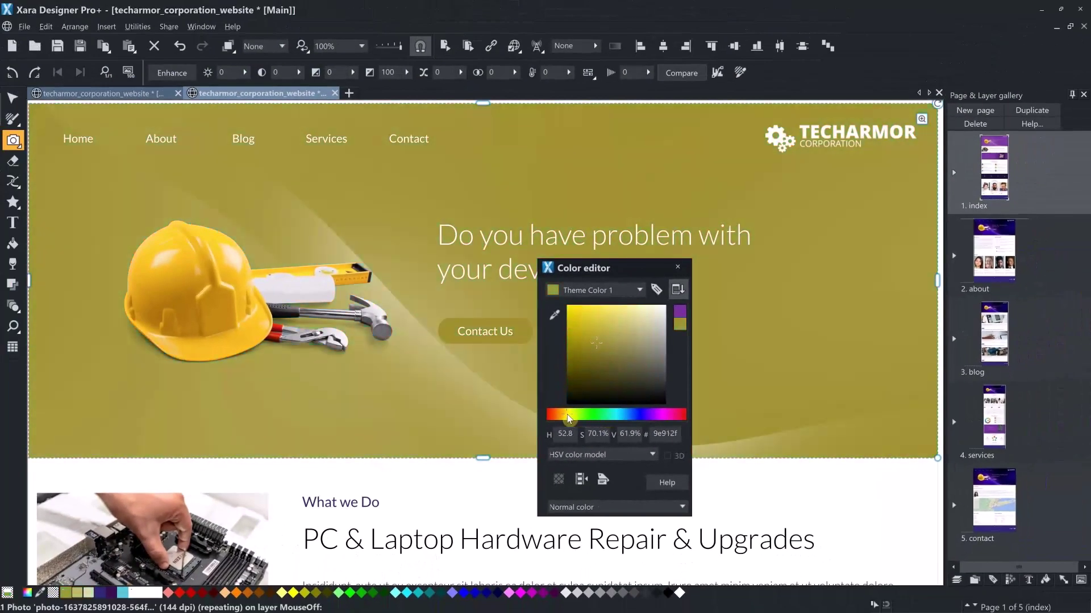
{"action": "left_click_drag", "start_coordinate": [569, 419], "coordinate": [565, 419]}
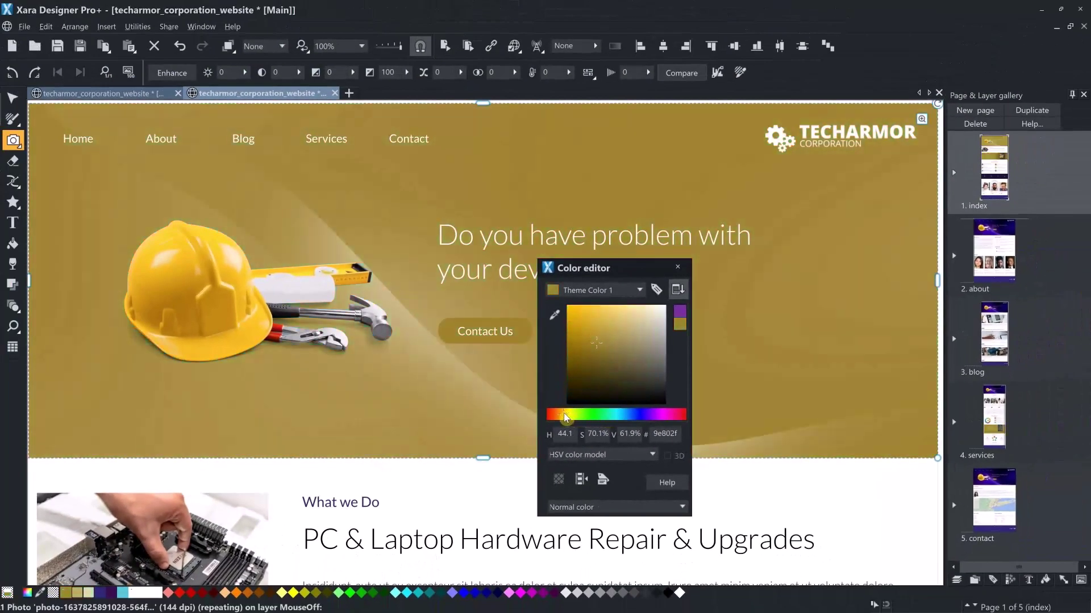
- Close the colour editor and undo the theme colour change and the dark contone on the header background
{"action": "left_click", "coordinate": [677, 266]}
{"action": "left_click", "coordinate": [179, 49]}
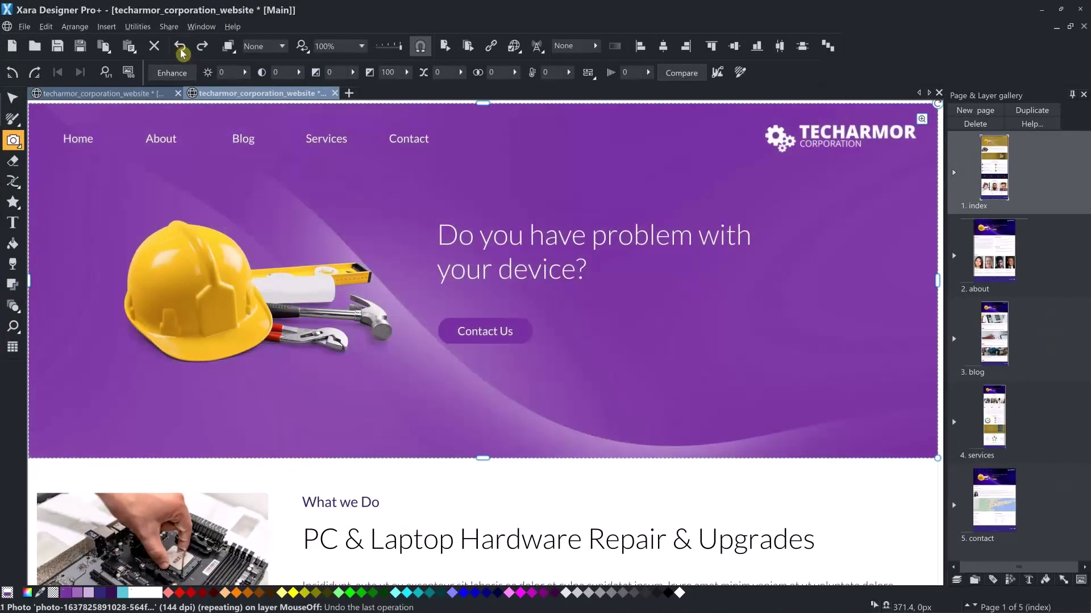
{"action": "left_click", "coordinate": [180, 49]}
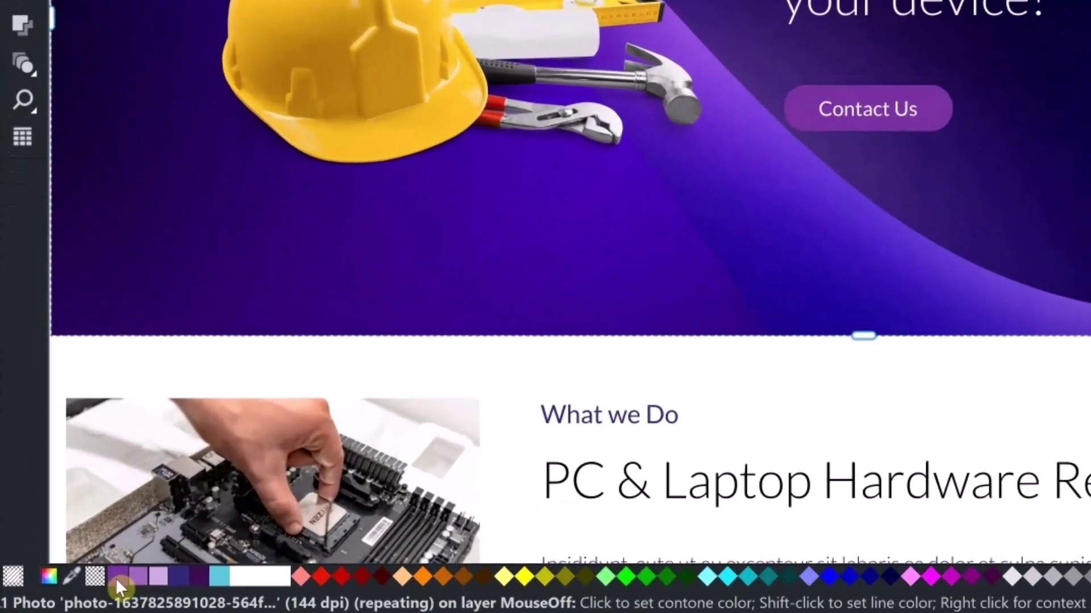
- Try Theme Color 1 as the header photo's light contone with its hue shifted to blue at 208.1, and undo it
{"action": "right_click", "coordinate": [116, 579]}
{"action": "left_click", "coordinate": [234, 413]}
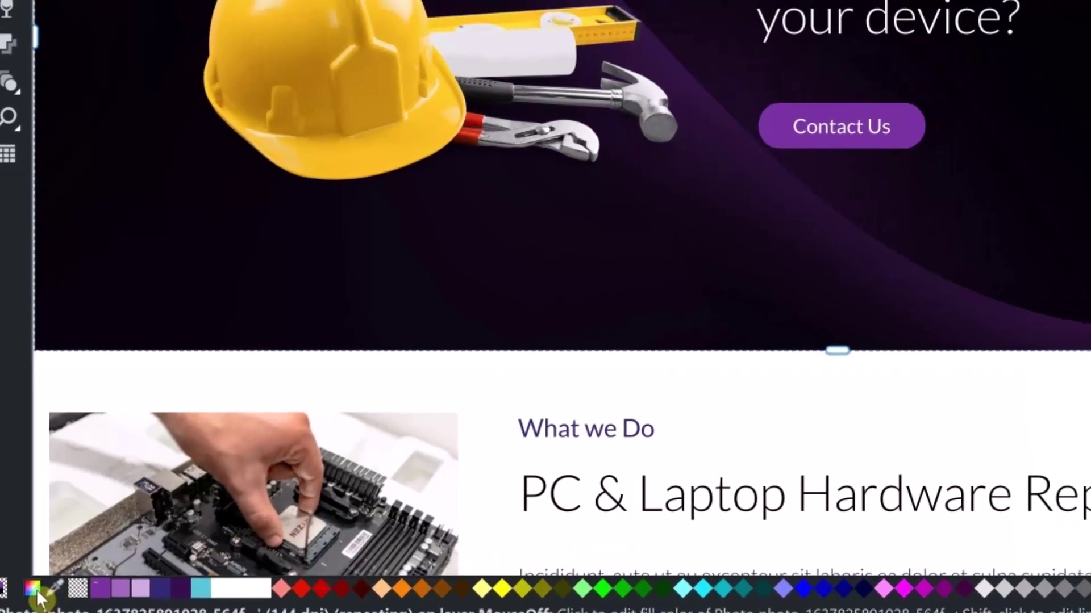
{"action": "left_click", "coordinate": [49, 576]}
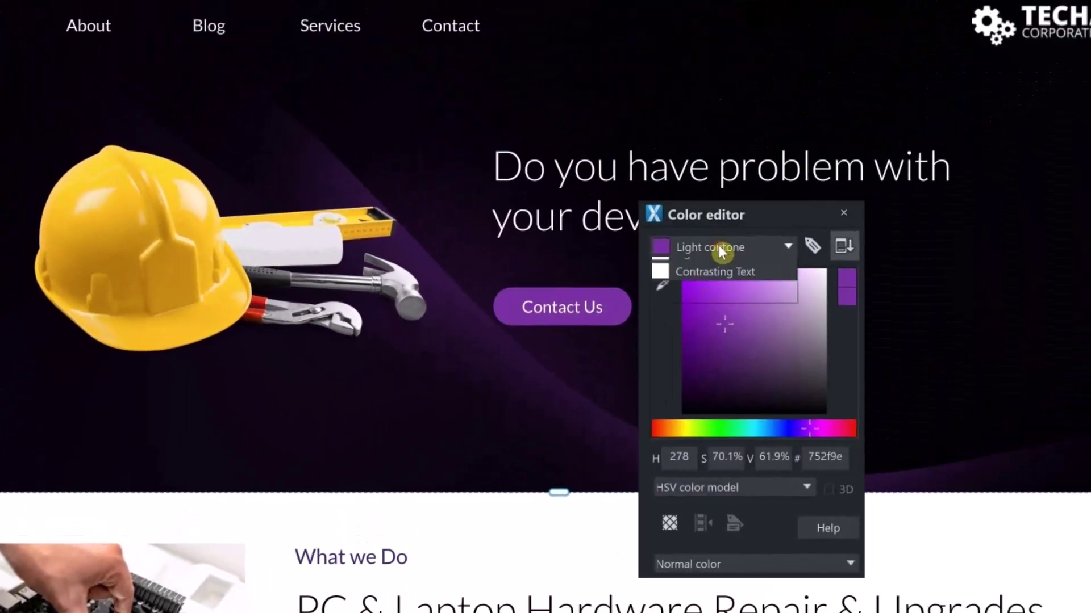
{"action": "left_click", "coordinate": [718, 250]}
{"action": "left_click", "coordinate": [690, 344]}
{"action": "left_click", "coordinate": [698, 429]}
{"action": "left_click_drag", "start_coordinate": [680, 431], "coordinate": [773, 429]}
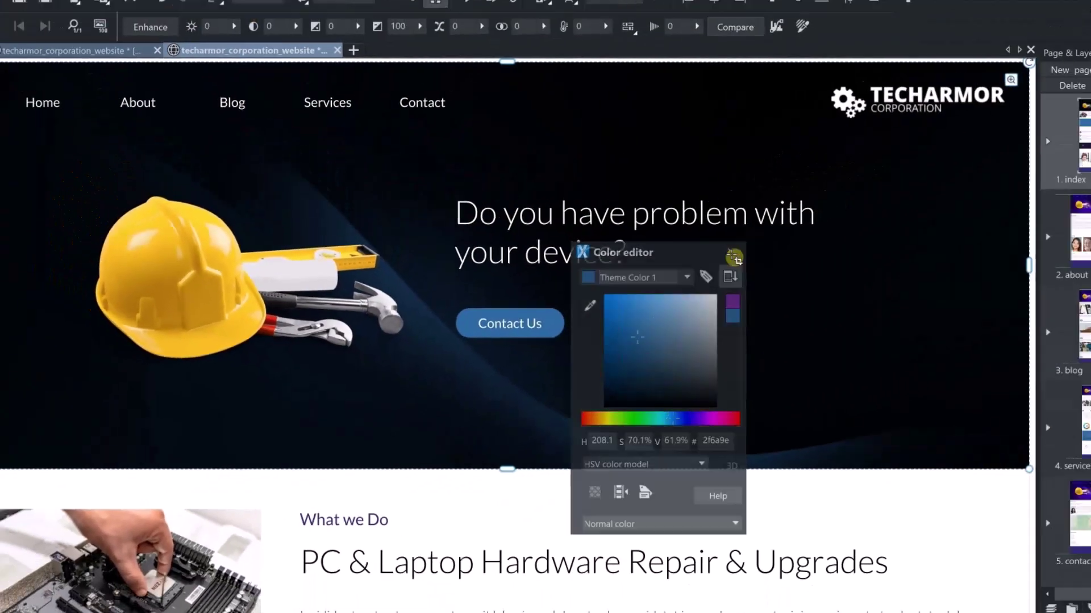
{"action": "left_click", "coordinate": [844, 245]}
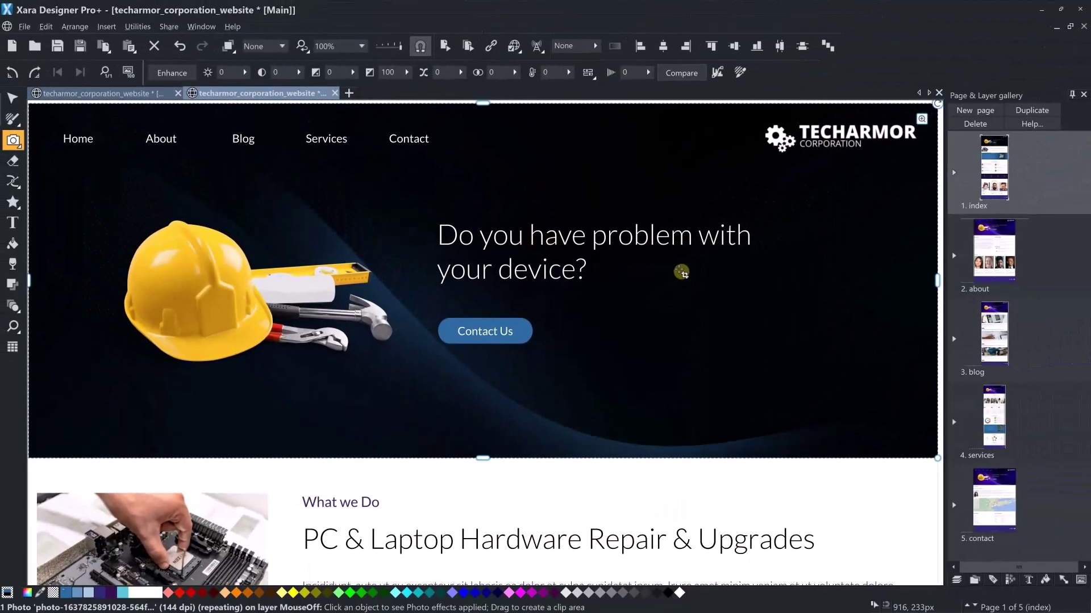
{"action": "left_click", "coordinate": [179, 46]}
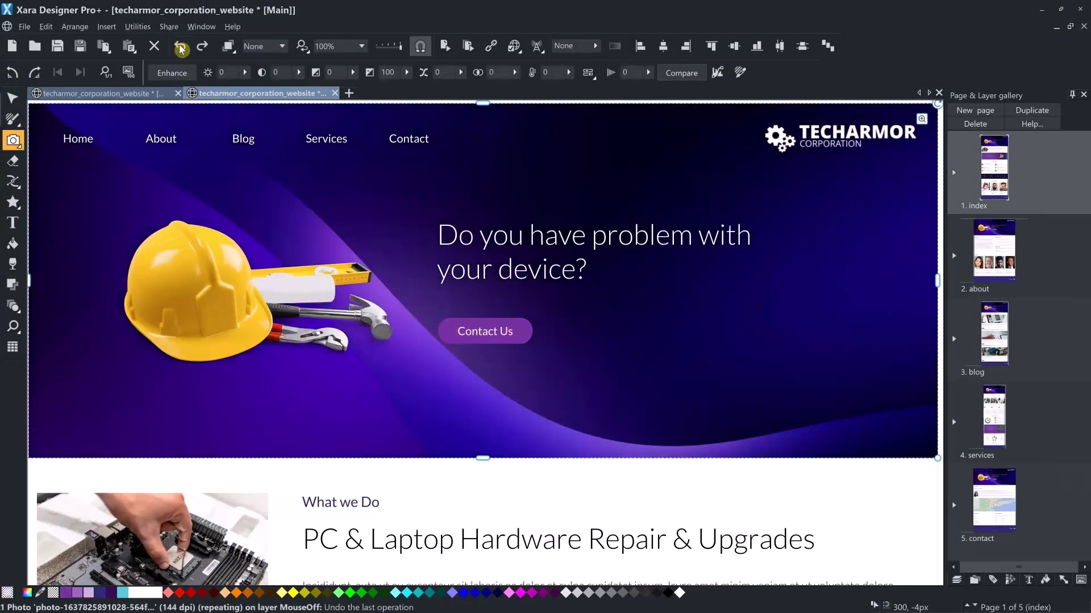
- Shift the header background photo's hue to blue at about half strength
{"action": "left_click", "coordinate": [589, 73]}
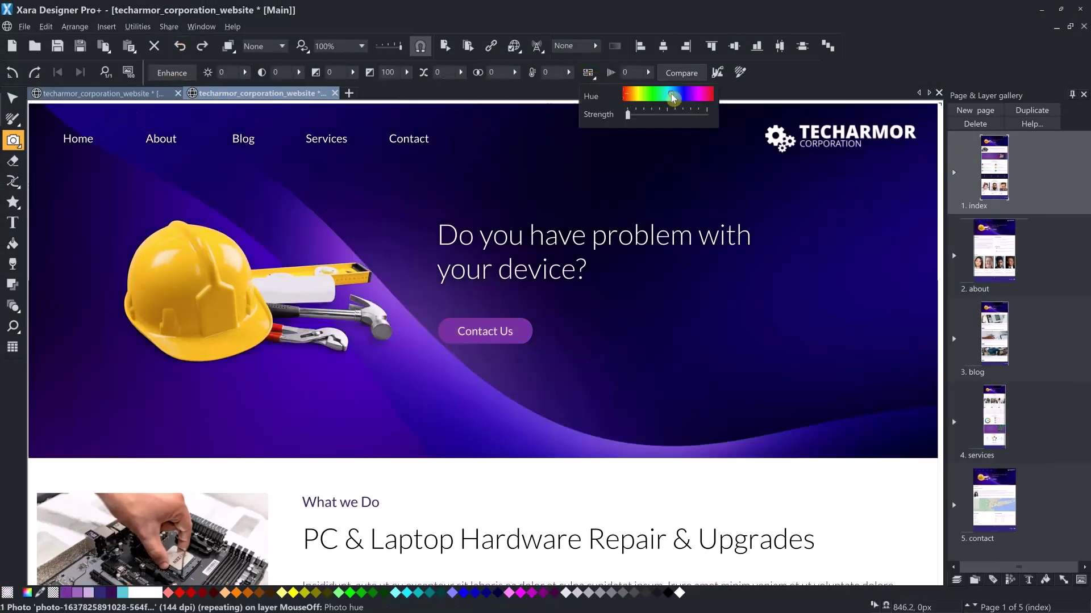
{"action": "left_click_drag", "start_coordinate": [629, 118], "coordinate": [673, 114]}
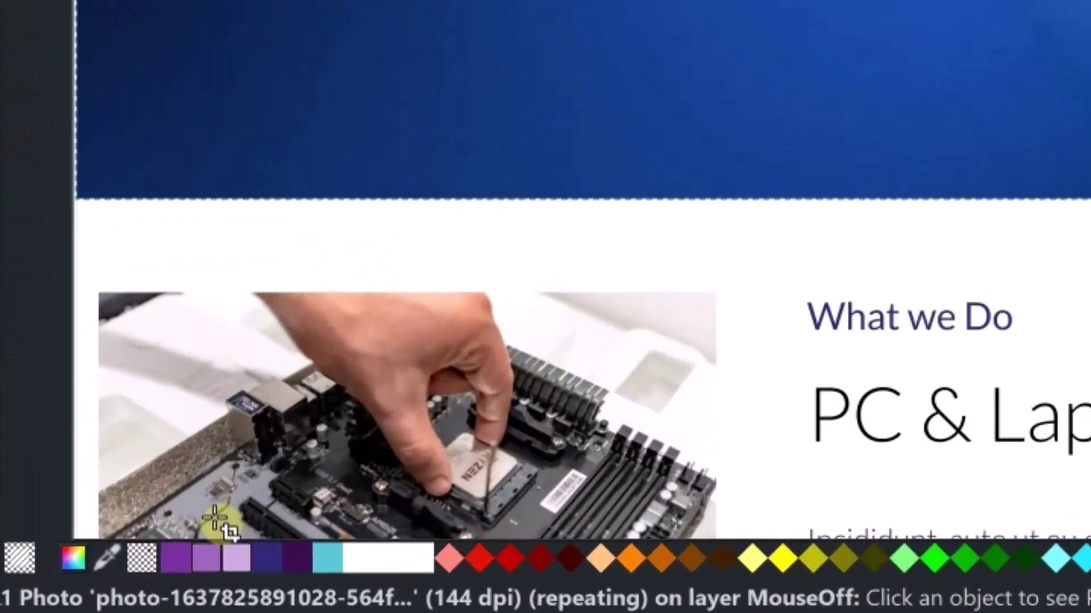
- Set Theme Color 1 to the yellow sampled from the helmet photo, ecb321
{"action": "right_click", "coordinate": [169, 561]}
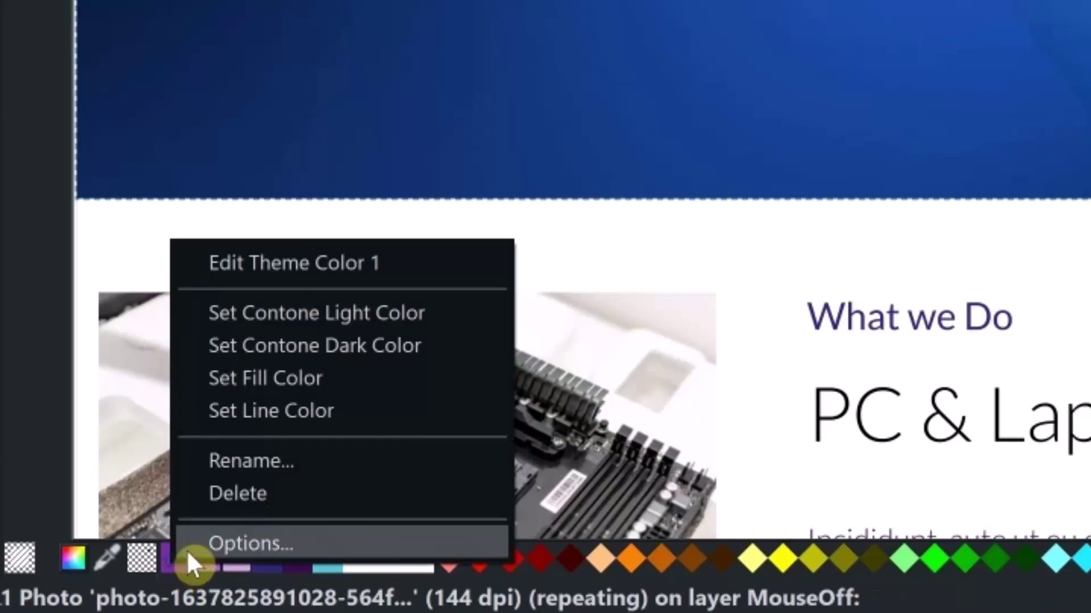
{"action": "left_click", "coordinate": [266, 278]}
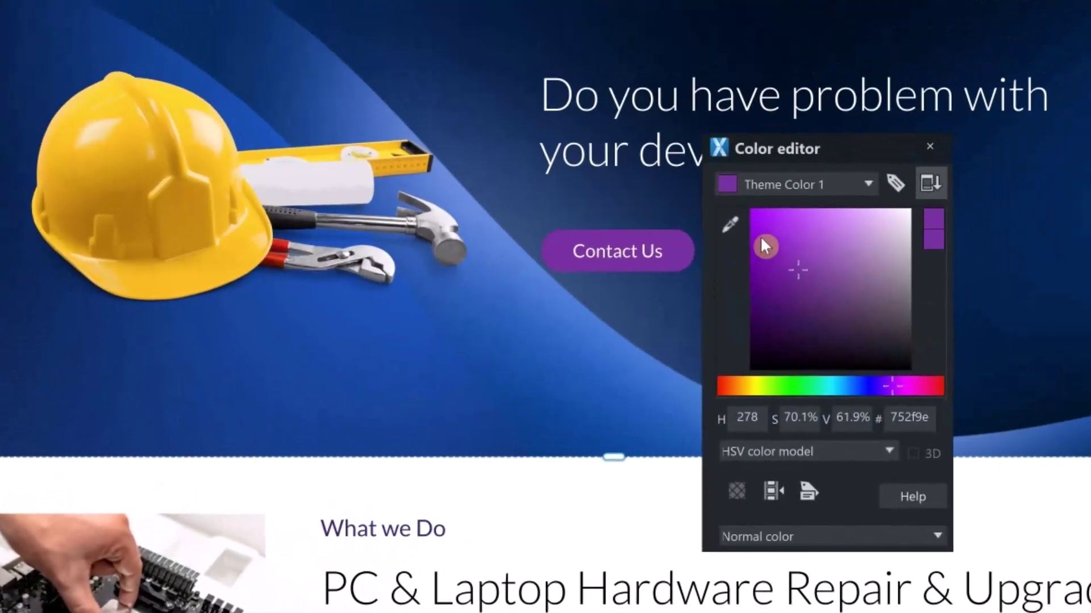
{"action": "left_click_drag", "start_coordinate": [733, 227], "coordinate": [202, 162]}
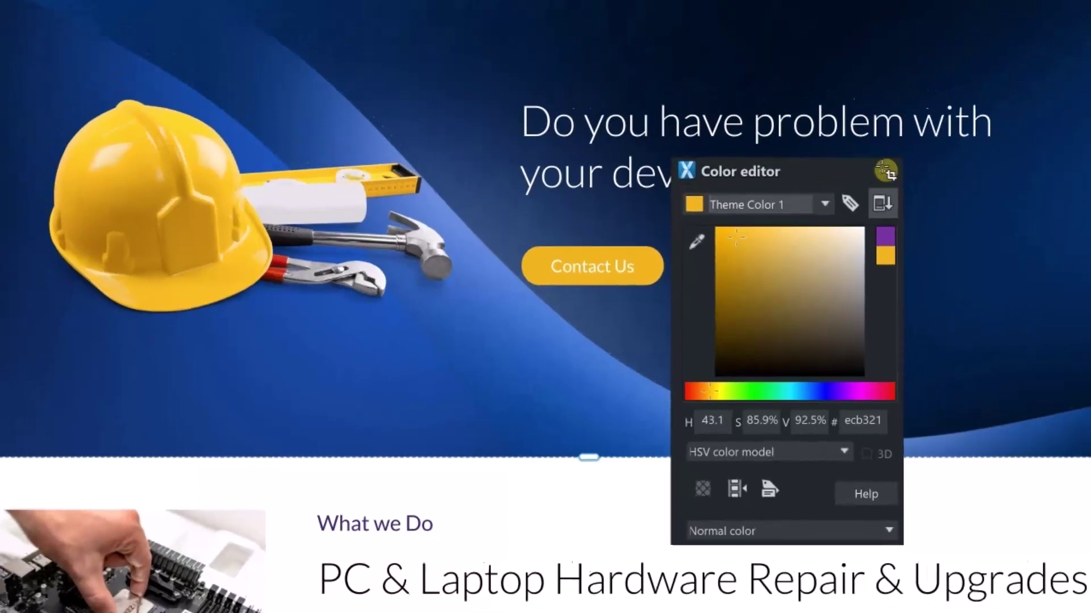
{"action": "left_click", "coordinate": [930, 146]}
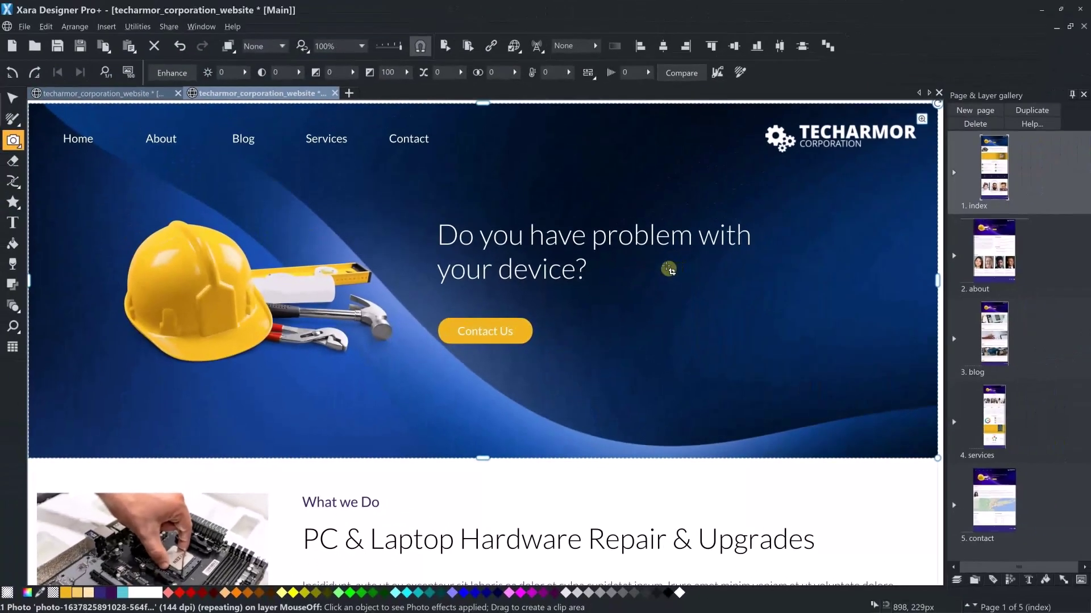
- Replace the header headline with "WE WILL GLADLY FIX EVERYTHING THAT BROKE" copied from the my_website notes in Notepad
{"action": "key", "text": "alt+Tab"}
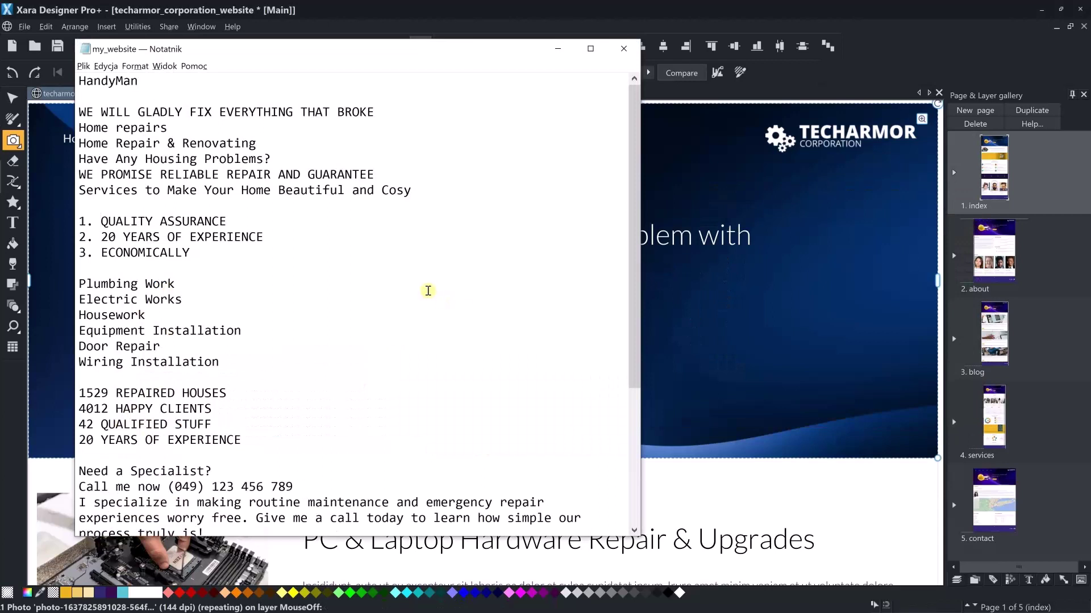
{"action": "left_click_drag", "start_coordinate": [401, 113], "coordinate": [81, 111]}
{"action": "key", "text": "ctrl+c"}
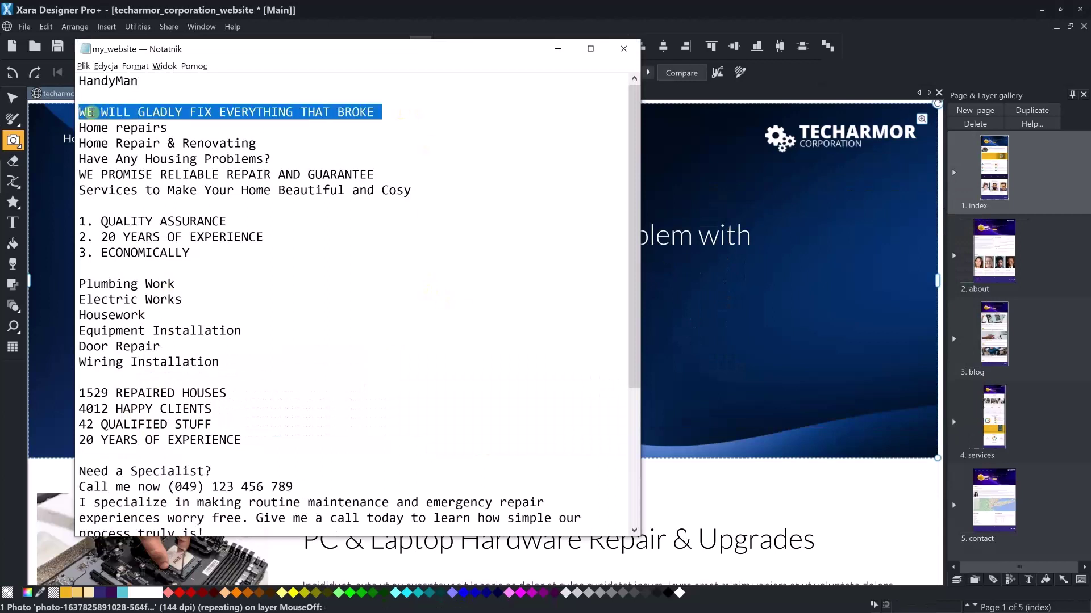
{"action": "key", "text": "alt+Tab"}
{"action": "key", "text": "F2"}
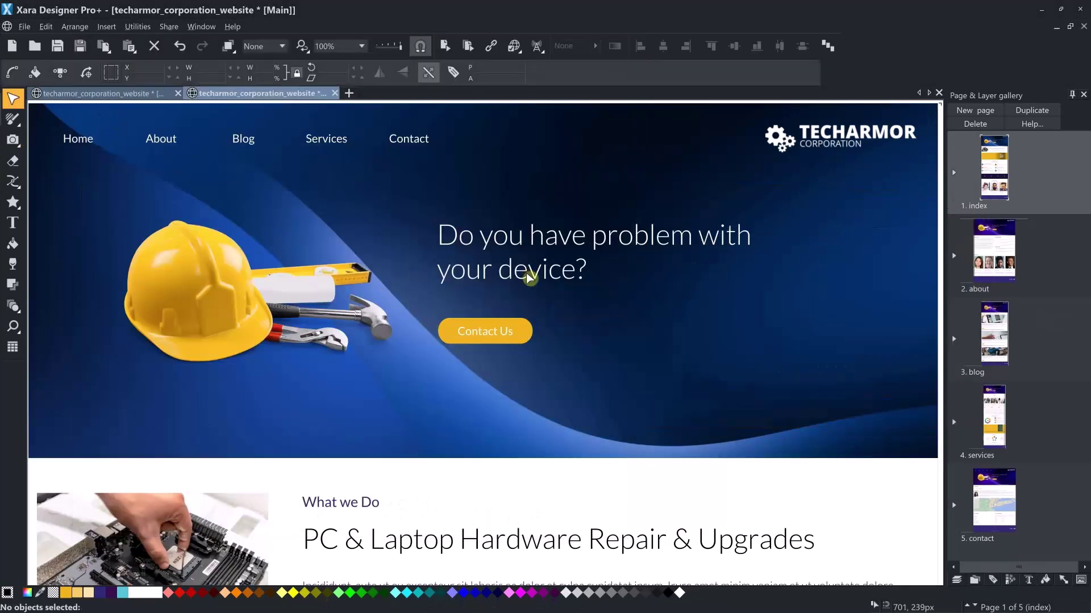
{"action": "key", "text": "F8"}
{"action": "left_click_drag", "start_coordinate": [586, 270], "coordinate": [782, 268]}
{"action": "key", "text": "ctrl+v"}
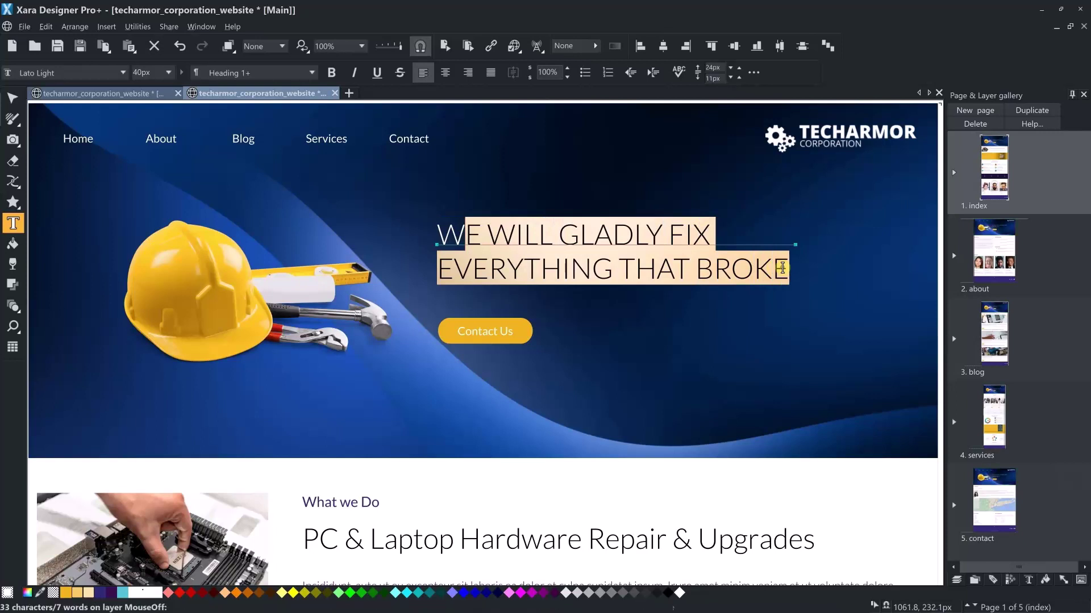
- Change the headline to sentence case with a closing period: "We will gladly fix everything that broke."
{"action": "key", "text": "ctrl+w"}
{"action": "left_click", "coordinate": [564, 271]}
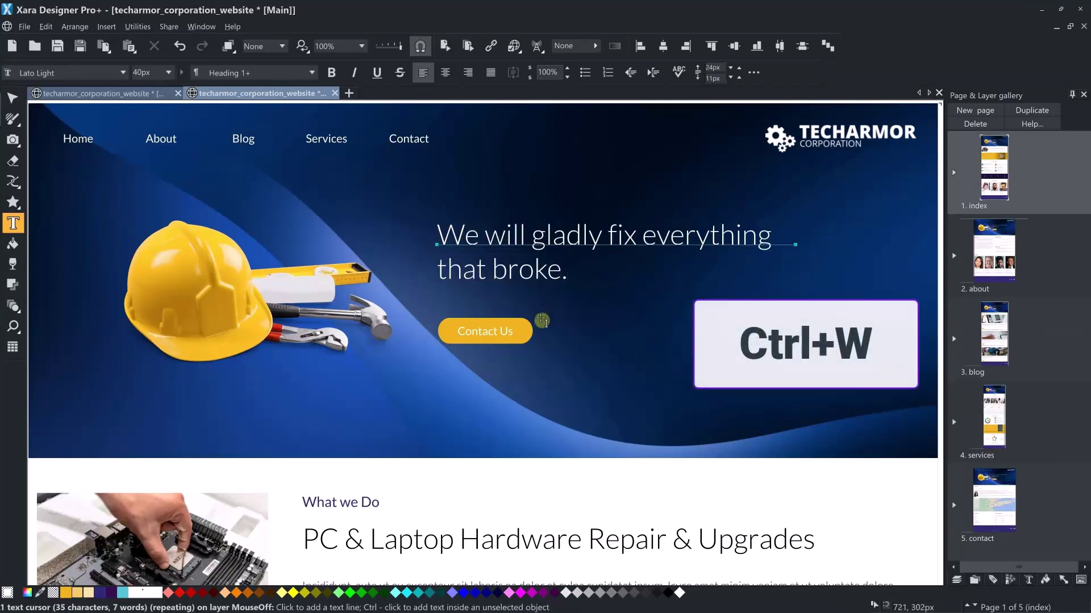
{"action": "key", "text": "F2"}
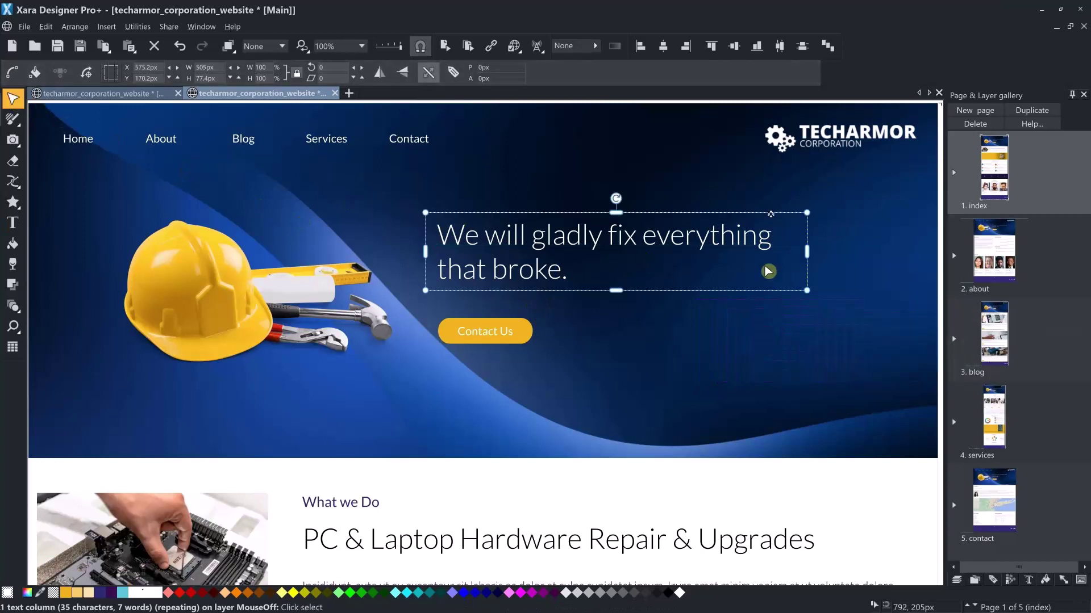
- Insert handshake, wrench and paint brush symbols from the Font Awesome web application icons
{"action": "left_click_drag", "start_coordinate": [803, 262], "coordinate": [411, 281]}
{"action": "left_click", "coordinate": [598, 279]}
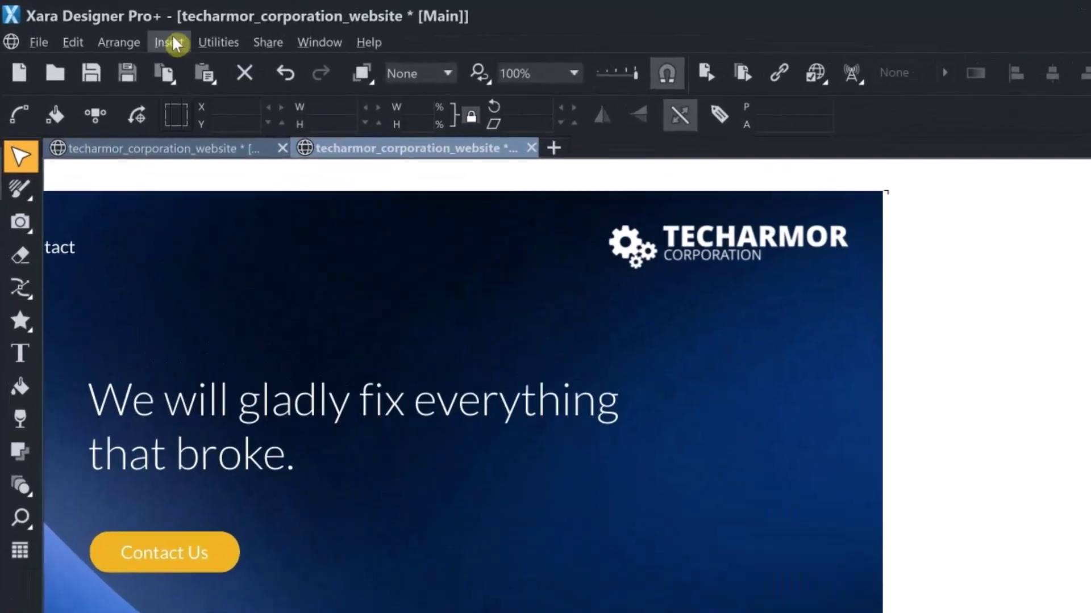
{"action": "left_click", "coordinate": [107, 27]}
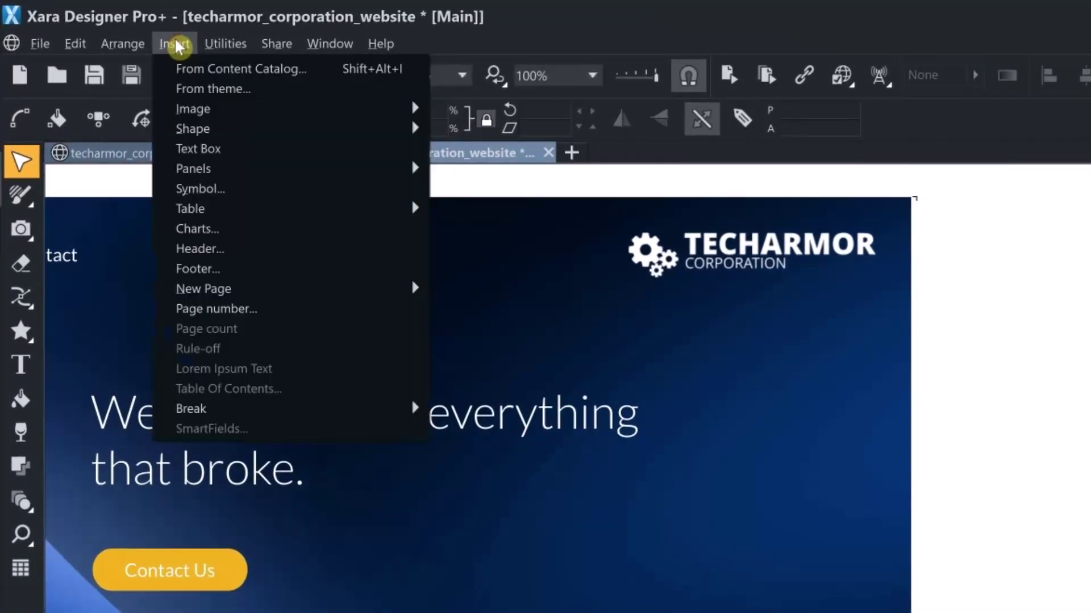
{"action": "left_click", "coordinate": [221, 192]}
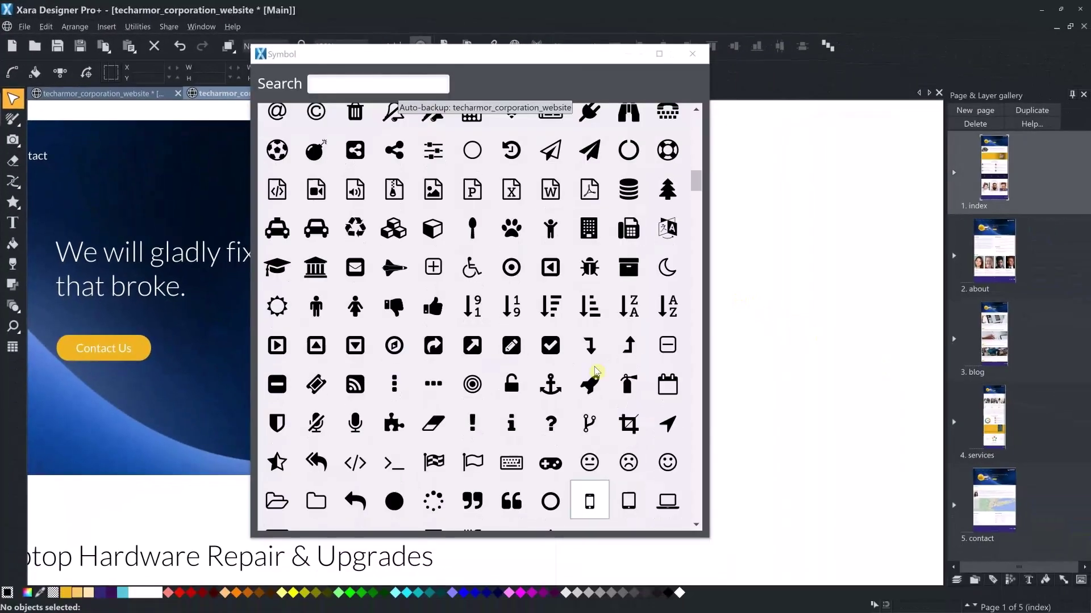
{"action": "scroll", "coordinate": [595, 372], "scroll_direction": "up", "scroll_amount": 10}
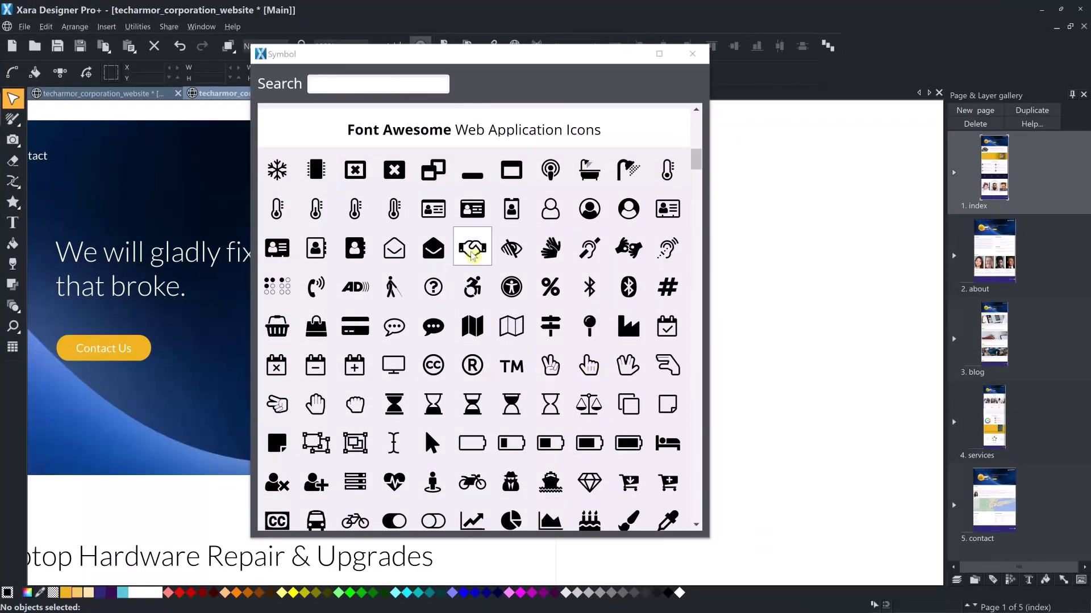
{"action": "left_click", "coordinate": [591, 368]}
{"action": "scroll", "coordinate": [596, 352], "scroll_direction": "down", "scroll_amount": 7}
{"action": "scroll", "coordinate": [606, 383], "scroll_direction": "down", "scroll_amount": 12}
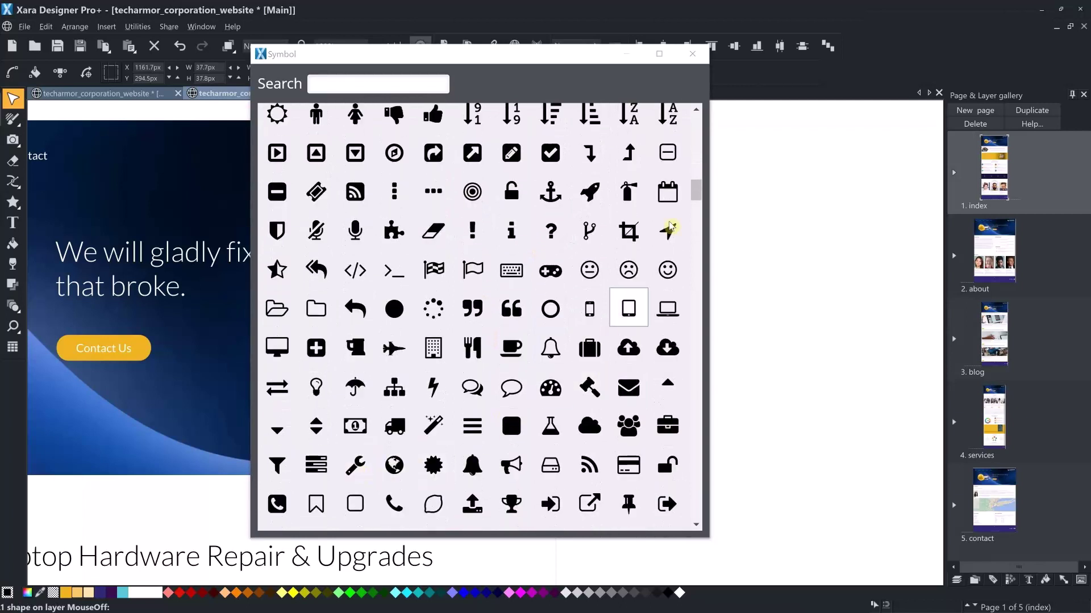
{"action": "left_click", "coordinate": [692, 54]}
- Arrange the symbols beside the page, with the paint brush next to the wrench and an enlarged handshake above them
{"action": "left_click_drag", "start_coordinate": [477, 382], "coordinate": [521, 334]}
{"action": "left_click_drag", "start_coordinate": [529, 296], "coordinate": [601, 332]}
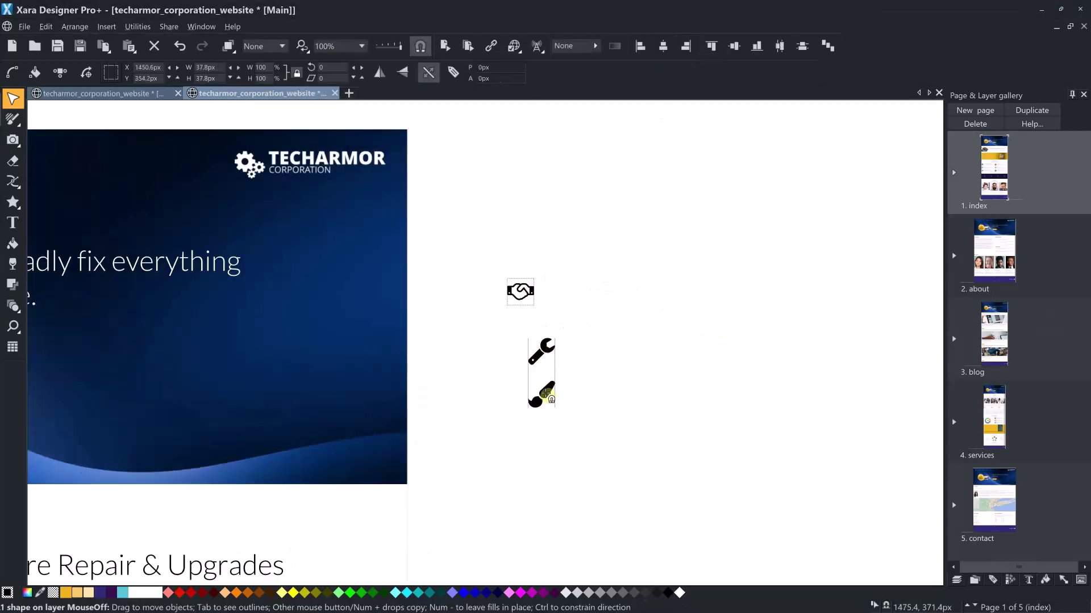
{"action": "left_click", "coordinate": [567, 353]}
{"action": "left_click_drag", "start_coordinate": [537, 305], "coordinate": [561, 311]}
- Add the text "HandyMan", copied from the my_website notes in Notepad, beside the symbols outside the page
{"action": "left_click", "coordinate": [12, 223]}
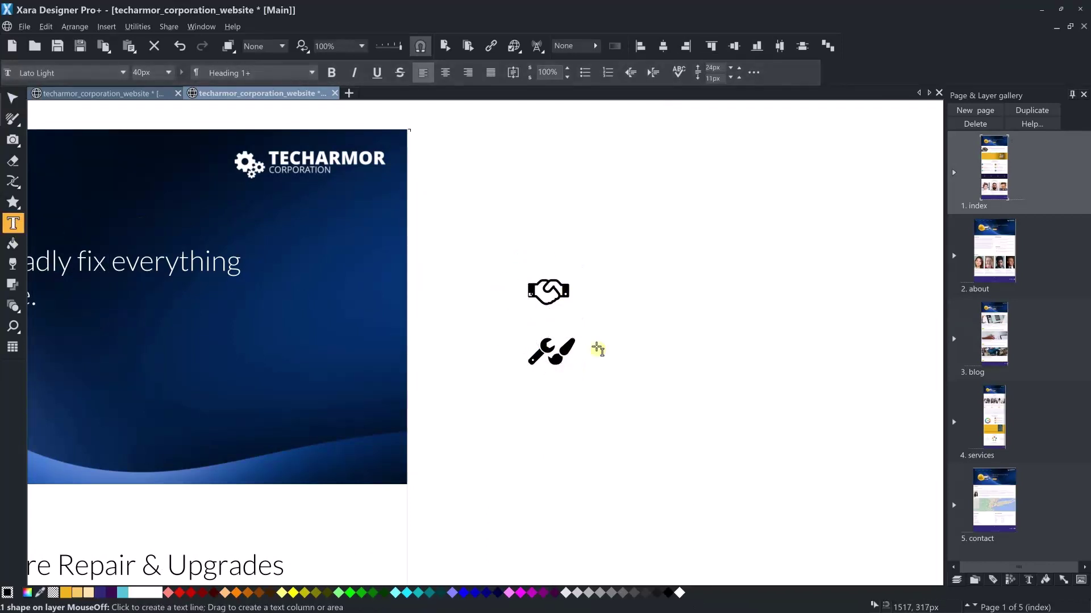
{"action": "key", "text": "alt+Tab"}
{"action": "left_click_drag", "start_coordinate": [149, 80], "coordinate": [78, 80]}
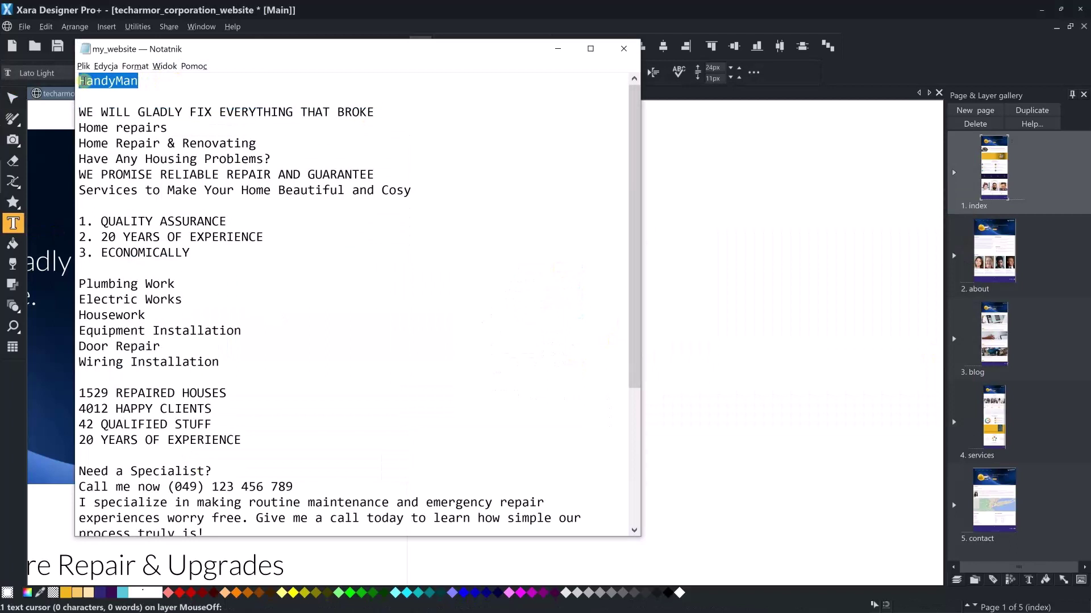
{"action": "key", "text": "ctrl+c"}
{"action": "key", "text": "alt+Tab"}
{"action": "key", "text": "ctrl+v"}
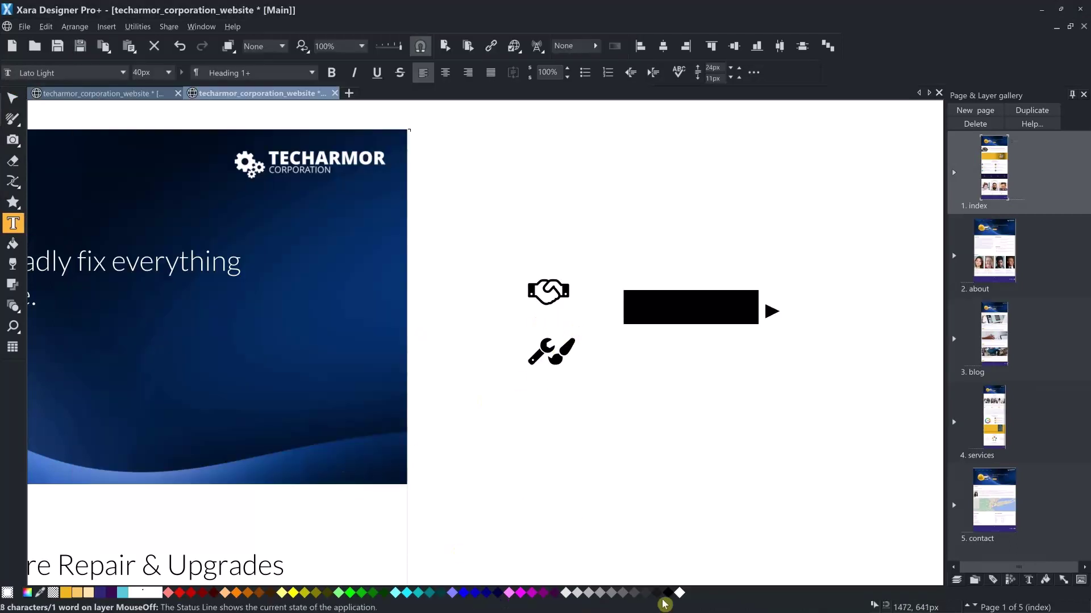
- Set the HandyMan text beside the page in the Impact font
{"action": "left_click", "coordinate": [124, 75]}
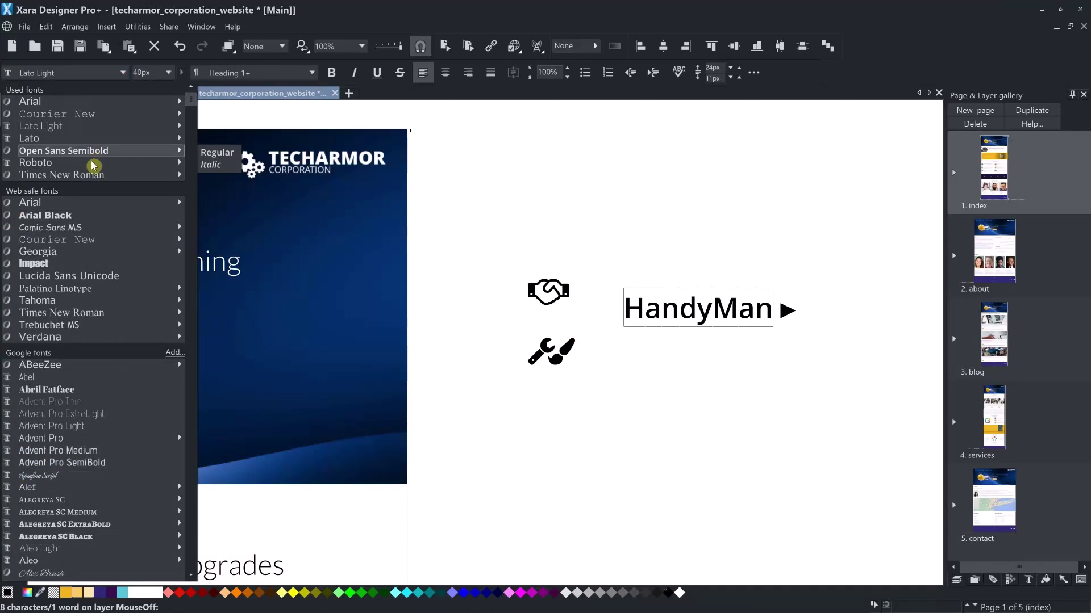
{"action": "scroll", "coordinate": [90, 288], "scroll_direction": "down", "scroll_amount": 9}
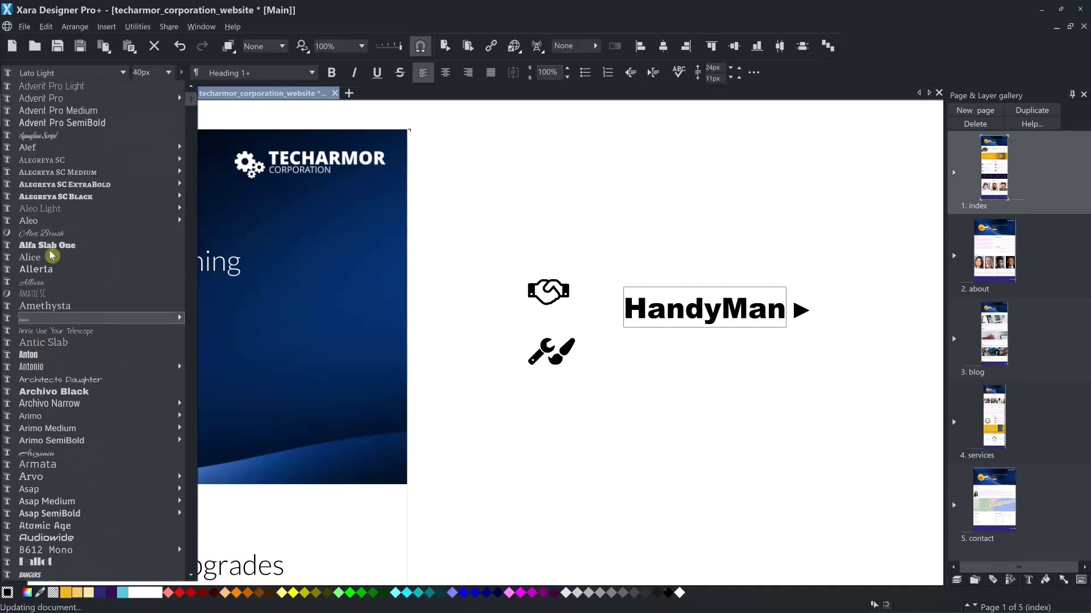
{"action": "scroll", "coordinate": [83, 316], "scroll_direction": "down", "scroll_amount": 1}
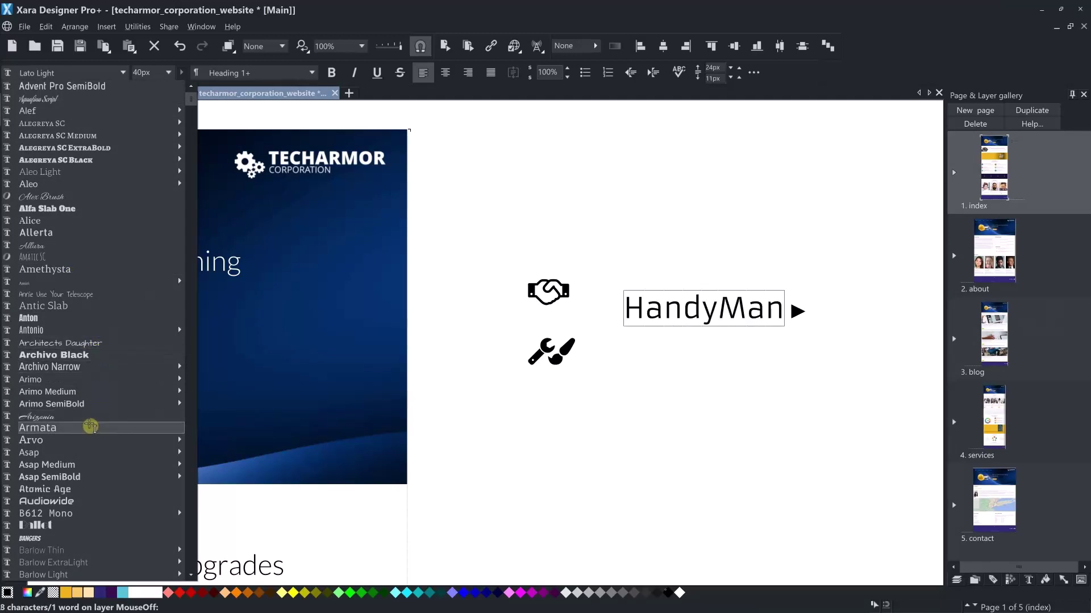
{"action": "scroll", "coordinate": [106, 402], "scroll_direction": "up", "scroll_amount": 2}
{"action": "scroll", "coordinate": [107, 402], "scroll_direction": "up", "scroll_amount": 8}
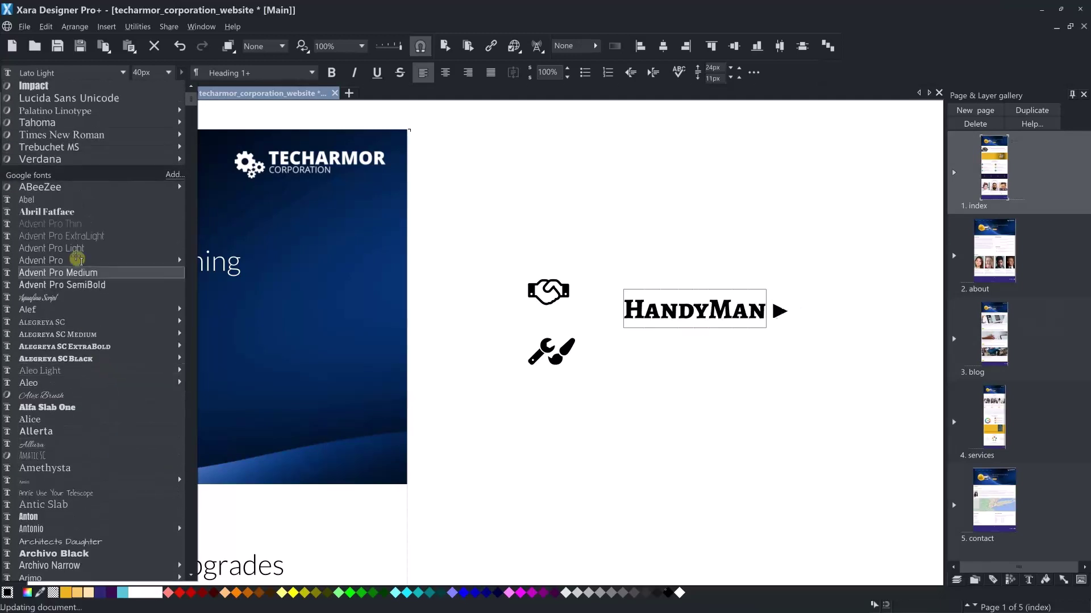
{"action": "left_click", "coordinate": [71, 264]}
- Move the HandyMan text beside the handshake symbol and line up the handshake's edge with the paint brush below
{"action": "left_click", "coordinate": [13, 98]}
{"action": "left_click_drag", "start_coordinate": [630, 292], "coordinate": [586, 282]}
{"action": "scroll", "coordinate": [586, 282], "scroll_direction": "up", "scroll_amount": 4}
{"action": "left_click", "coordinate": [523, 316]}
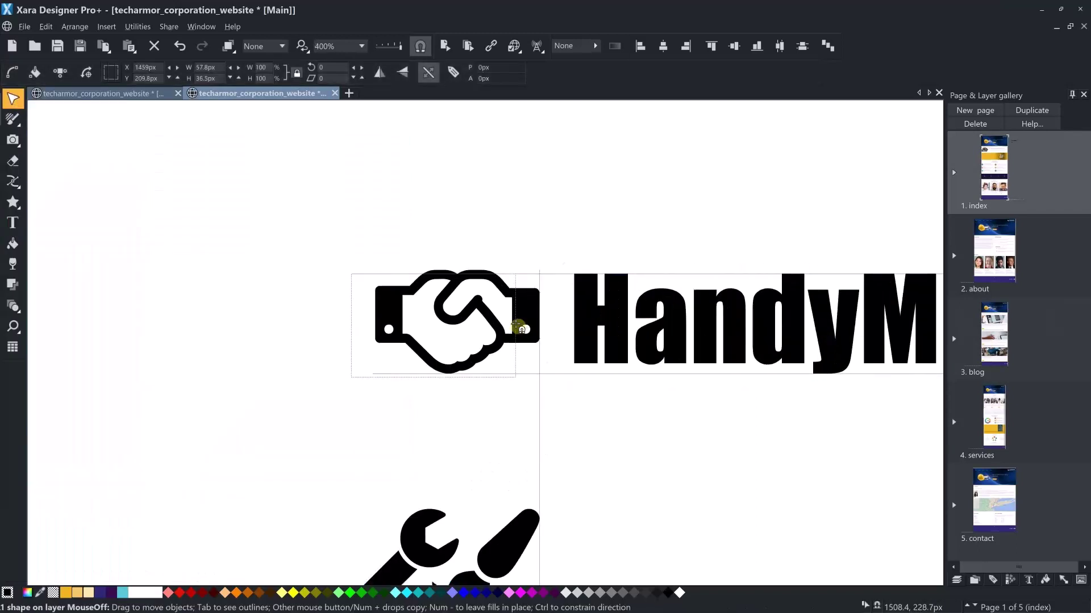
- Copy the HandyMan text down beside the wrench and paint brush and enlarge the copy to about 107%
{"action": "scroll", "coordinate": [600, 381], "scroll_direction": "down", "scroll_amount": 2}
{"action": "left_click_drag", "start_coordinate": [418, 275], "coordinate": [419, 383]}
{"action": "left_click_drag", "start_coordinate": [612, 427], "coordinate": [625, 417]}
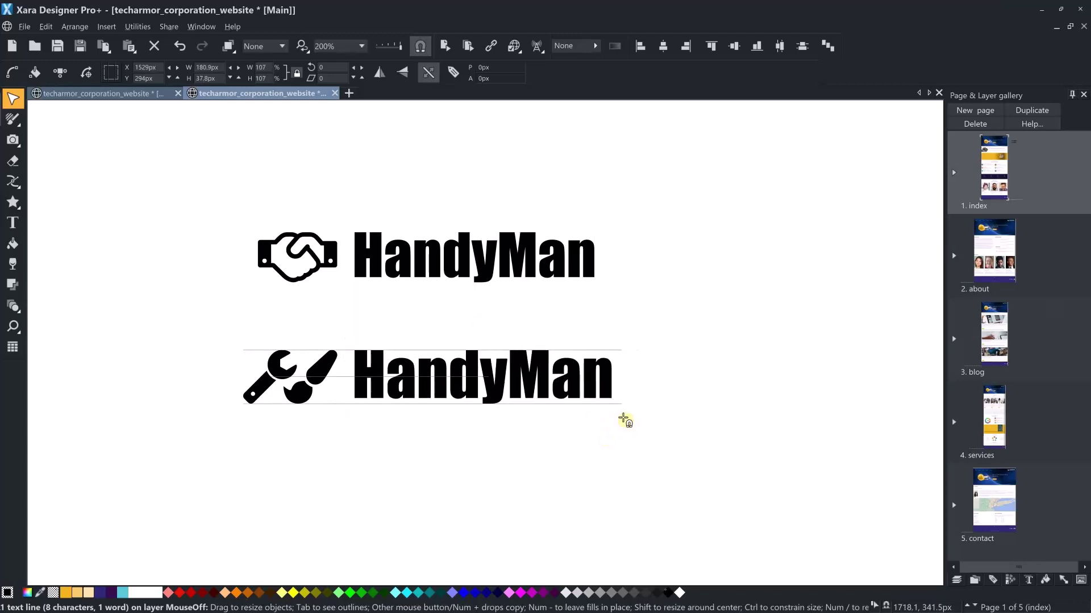
- Shift the paint brush and wrench symbols slightly away from the lower HandyMan text
{"action": "left_click", "coordinate": [267, 404]}
{"action": "scroll", "coordinate": [267, 404], "scroll_direction": "up", "scroll_amount": 2}
{"action": "left_click", "coordinate": [264, 389]}
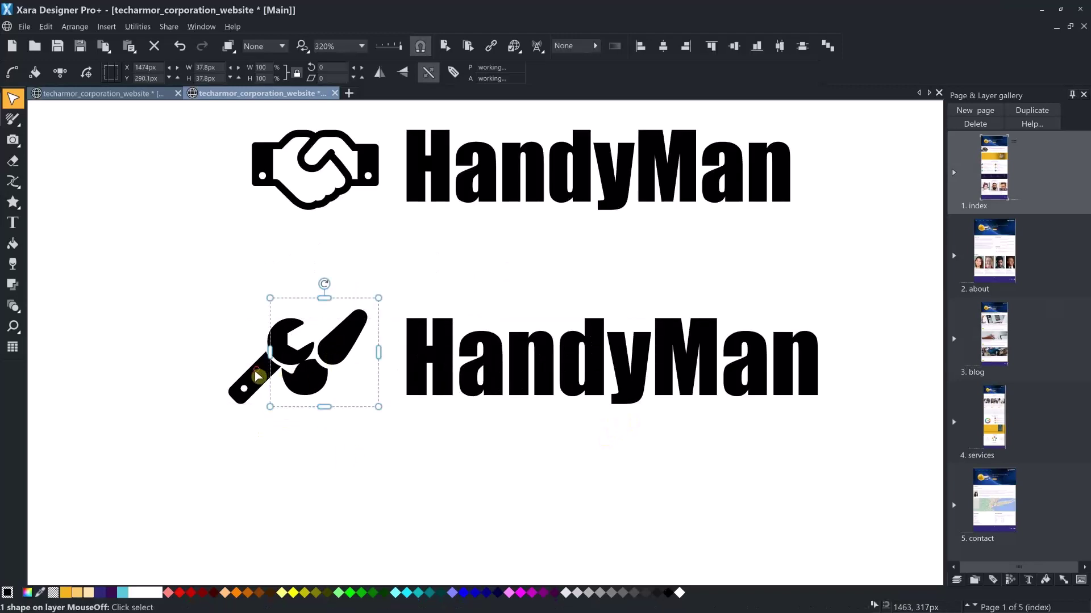
{"action": "left_click", "coordinate": [492, 517]}
{"action": "scroll", "coordinate": [533, 472], "scroll_direction": "down", "scroll_amount": 1}
{"action": "scroll", "coordinate": [378, 443], "scroll_direction": "left", "scroll_amount": 1}
{"action": "scroll", "coordinate": [377, 443], "scroll_direction": "down", "scroll_amount": 1}
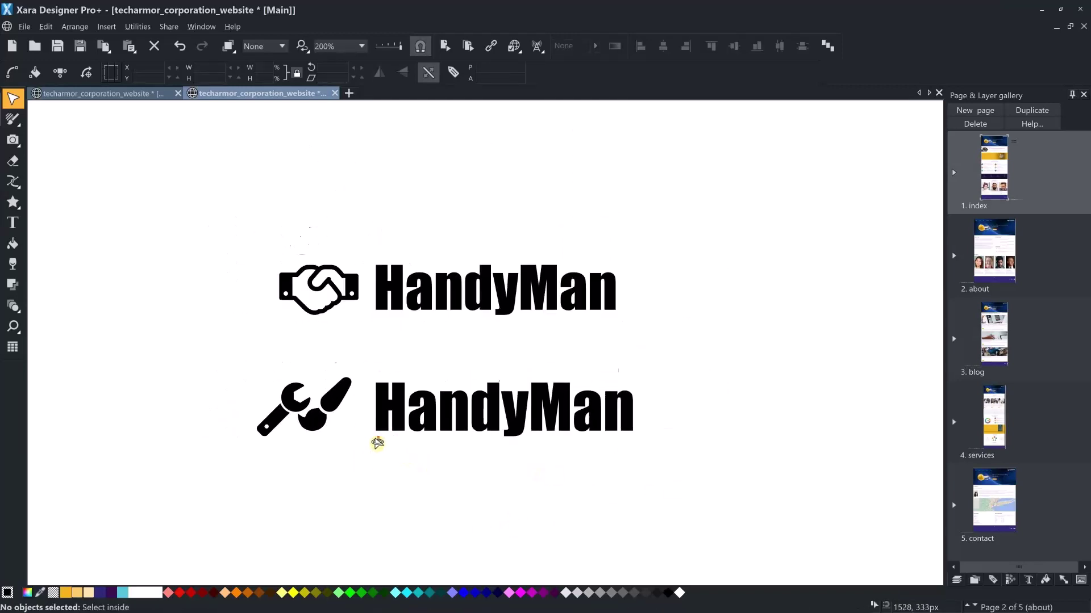
- Group the handshake symbol with its HandyMan text and place a copy in the header below the TechArmor logo
{"action": "left_click_drag", "start_coordinate": [681, 351], "coordinate": [399, 243]}
{"action": "left_click", "coordinate": [74, 27]}
{"action": "left_click", "coordinate": [218, 122]}
{"action": "scroll", "coordinate": [239, 243], "scroll_direction": "down", "scroll_amount": 2}
{"action": "scroll", "coordinate": [583, 317], "scroll_direction": "left", "scroll_amount": 3}
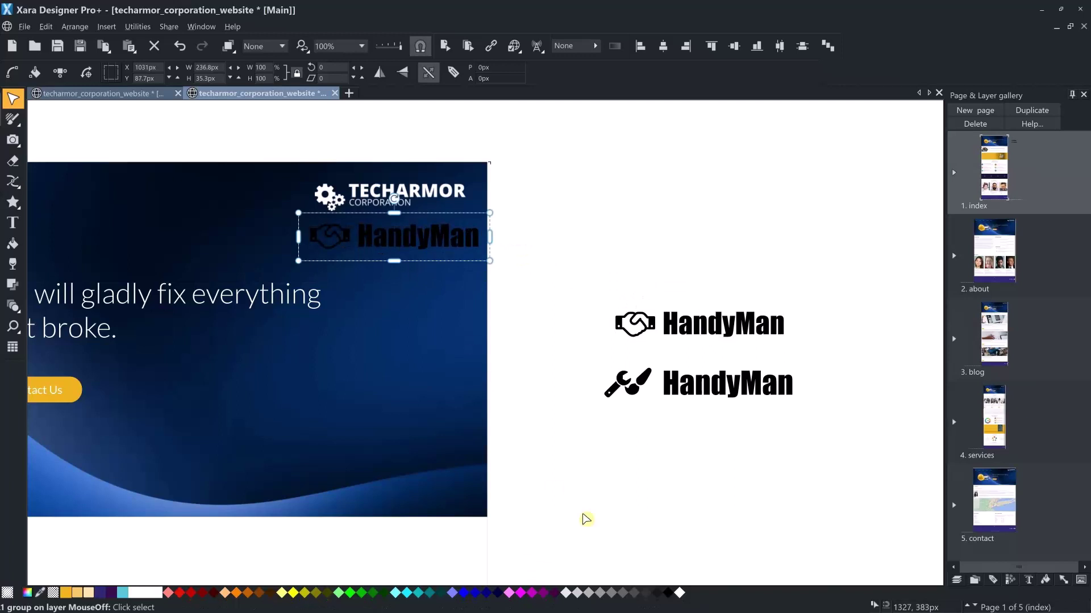
- Recolor the HandyMan logo in the header white, replacing all of its colors
{"action": "left_click_drag", "start_coordinate": [680, 592], "coordinate": [394, 237]}
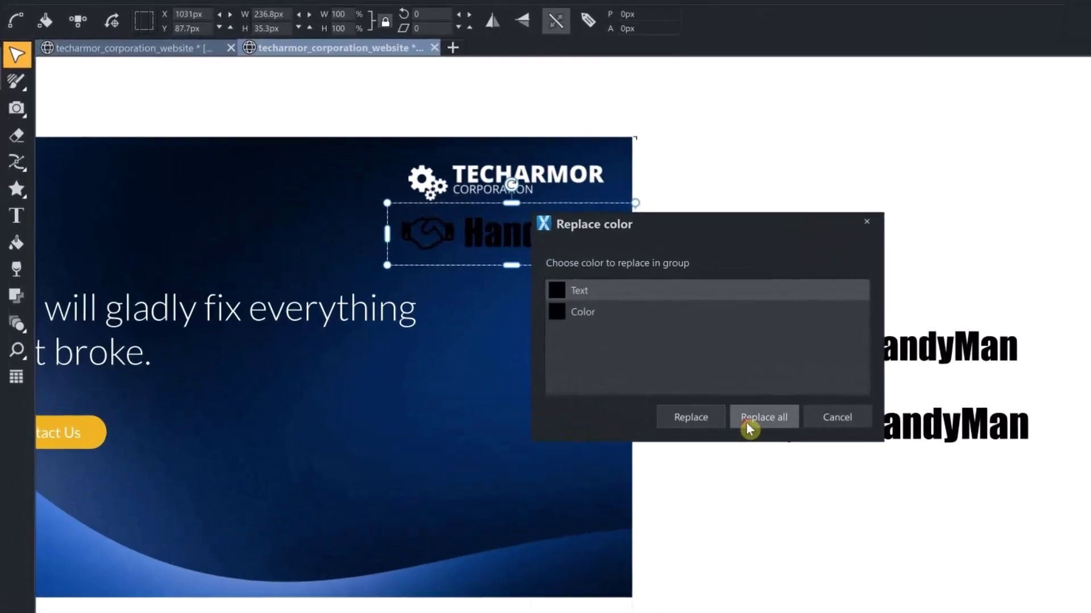
{"action": "left_click", "coordinate": [584, 374]}
- Delete the repeating TechArmor logo from all pages
{"action": "scroll", "coordinate": [475, 182], "scroll_direction": "up", "scroll_amount": 3}
{"action": "left_click", "coordinate": [475, 183]}
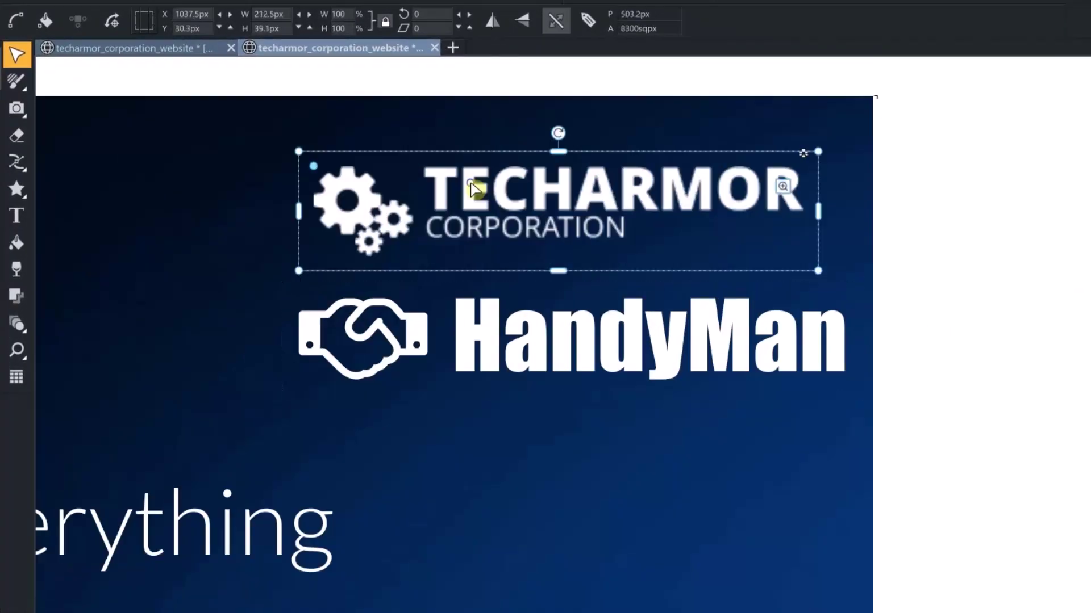
{"action": "right_click", "coordinate": [473, 183]}
{"action": "left_click", "coordinate": [596, 377]}
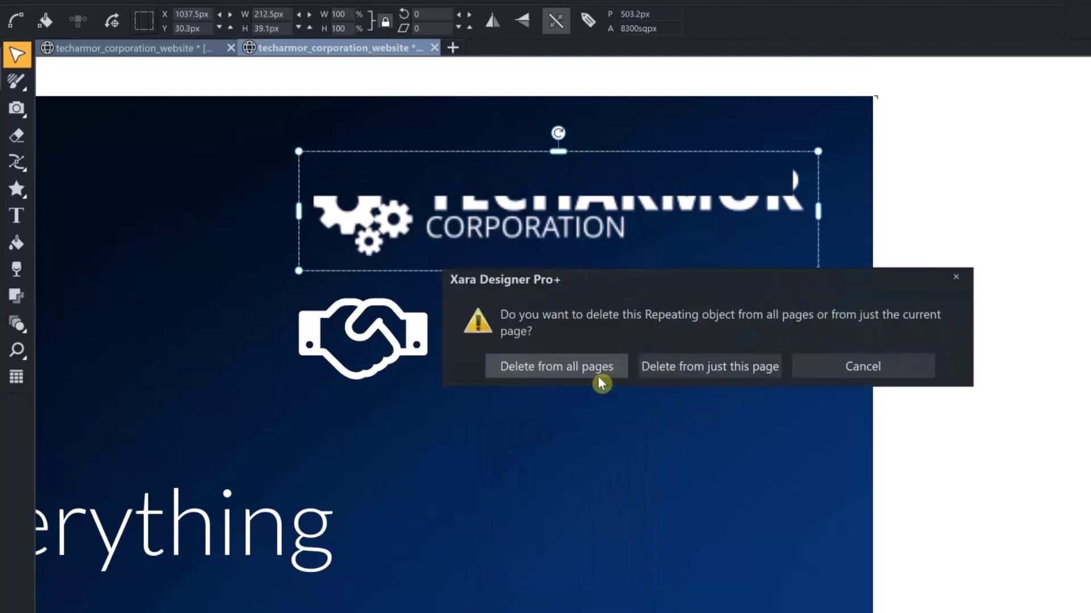
{"action": "left_click", "coordinate": [599, 376]}
- Move the white HandyMan logo to the old logo's place in the header and shrink it to about 211 px wide
{"action": "left_click_drag", "start_coordinate": [665, 340], "coordinate": [657, 212]}
{"action": "scroll", "coordinate": [511, 280], "scroll_direction": "down", "scroll_amount": 4}
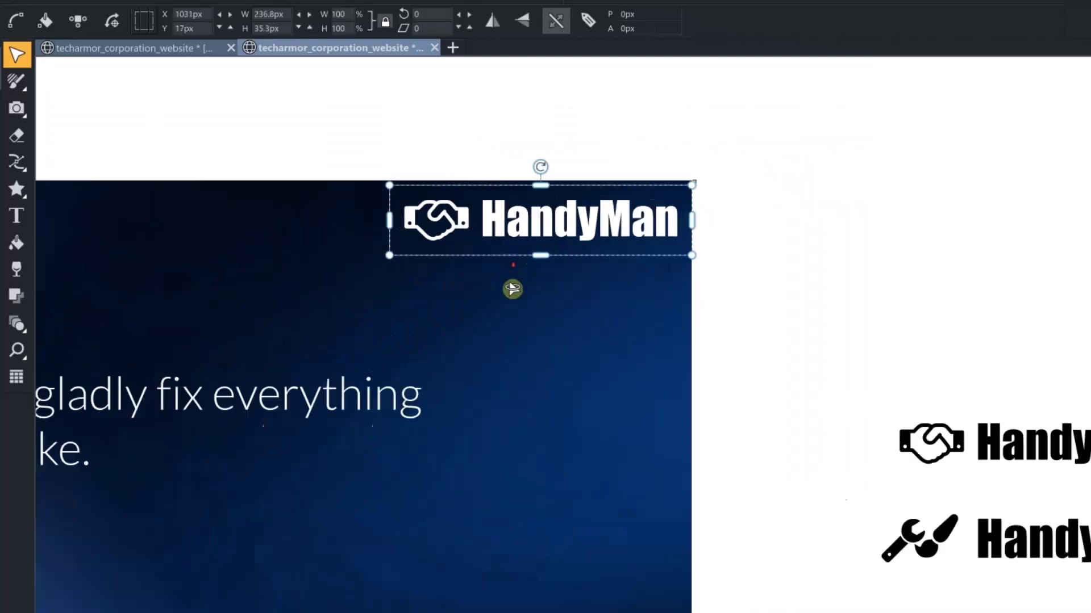
{"action": "scroll", "coordinate": [677, 340], "scroll_direction": "up", "scroll_amount": 2}
{"action": "left_click_drag", "start_coordinate": [738, 279], "coordinate": [727, 295]}
{"action": "left_click_drag", "start_coordinate": [641, 336], "coordinate": [667, 327]}
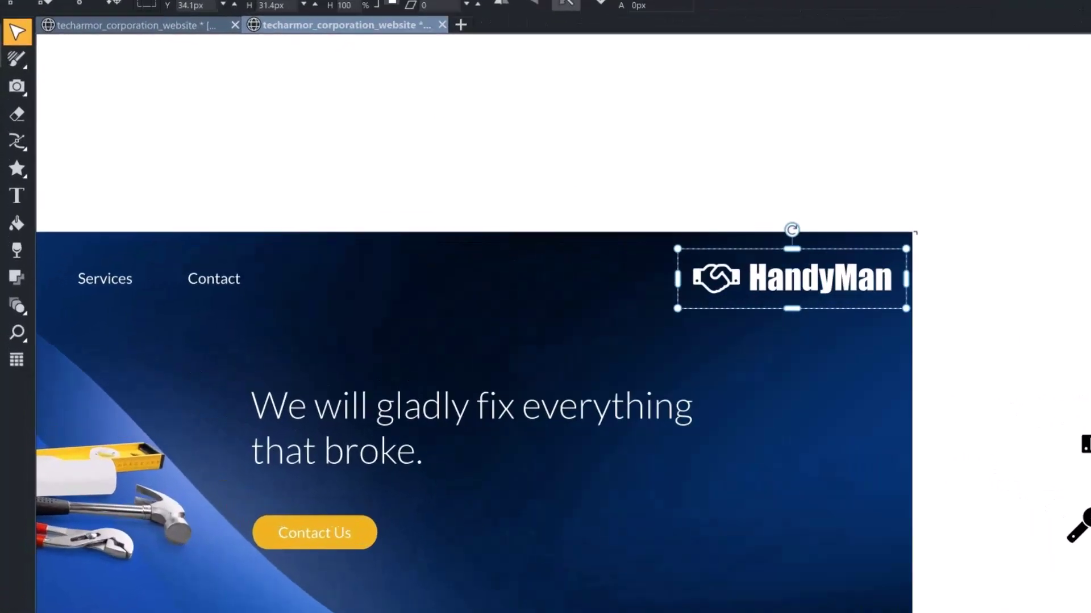
- Make the header's HandyMan logo a repeating object on all pages
{"action": "left_click", "coordinate": [74, 26]}
{"action": "mouse_move", "coordinate": [207, 397]}
{"action": "left_click", "coordinate": [574, 479]}
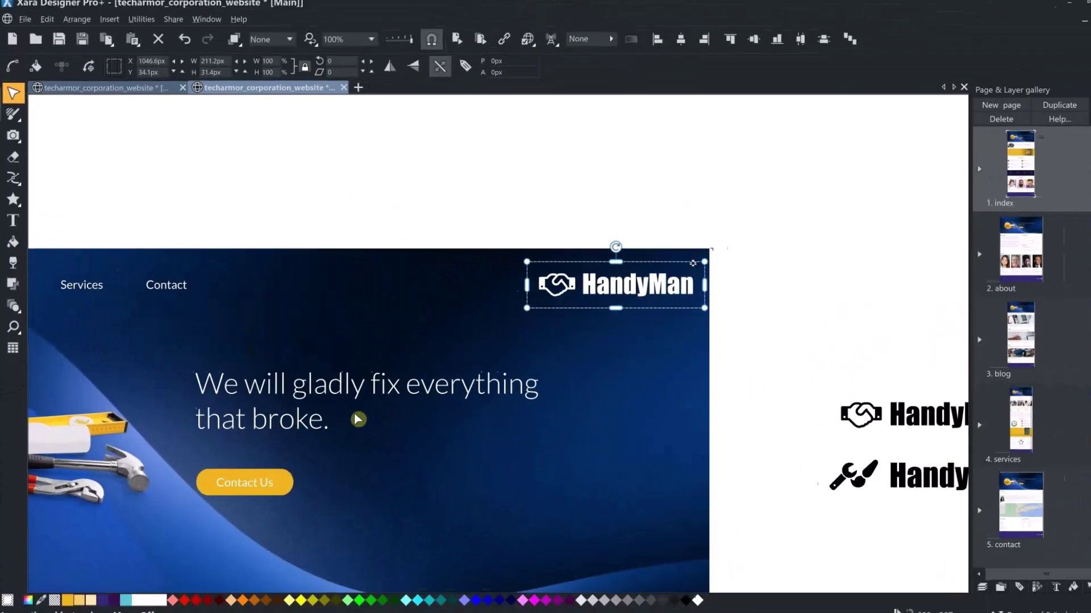
- Replace the TechArmor logo in the mobile variant's header bar with a copy of the white HandyMan logo
{"action": "right_click", "coordinate": [948, 268]}
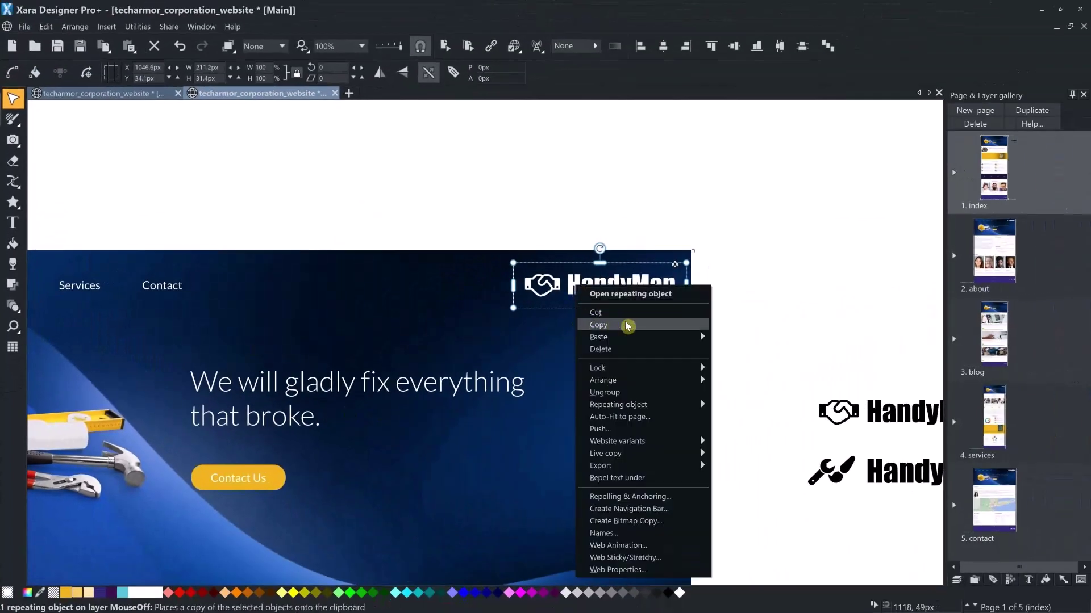
{"action": "left_click", "coordinate": [640, 328]}
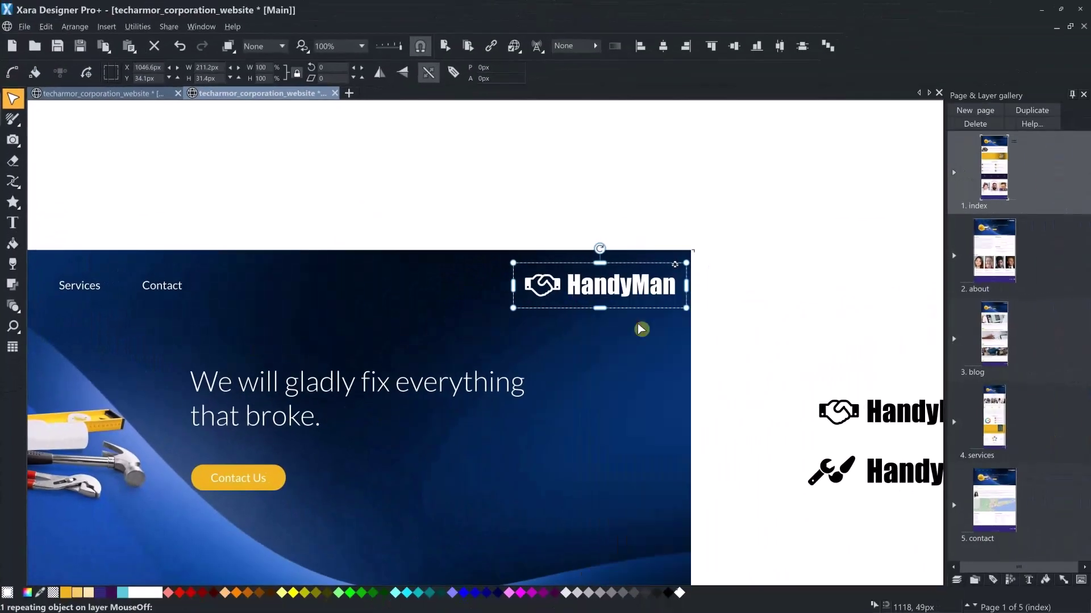
{"action": "left_click", "coordinate": [117, 93]}
{"action": "left_click", "coordinate": [379, 193]}
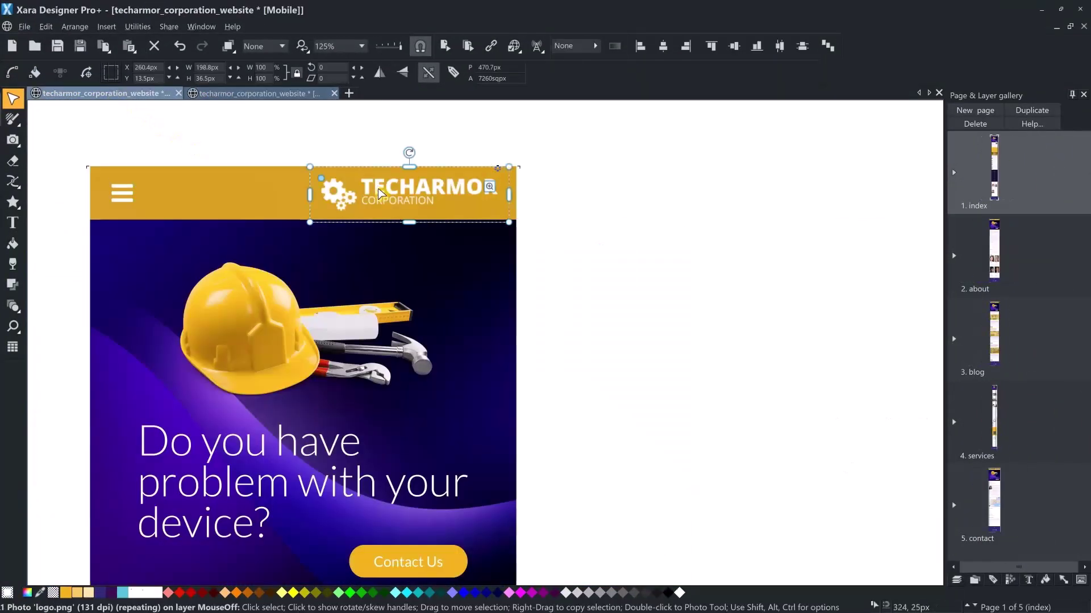
{"action": "key", "text": "Delete"}
{"action": "left_click", "coordinate": [450, 341]}
{"action": "key", "text": "ctrl+v"}
{"action": "left_click_drag", "start_coordinate": [502, 346], "coordinate": [352, 192]}
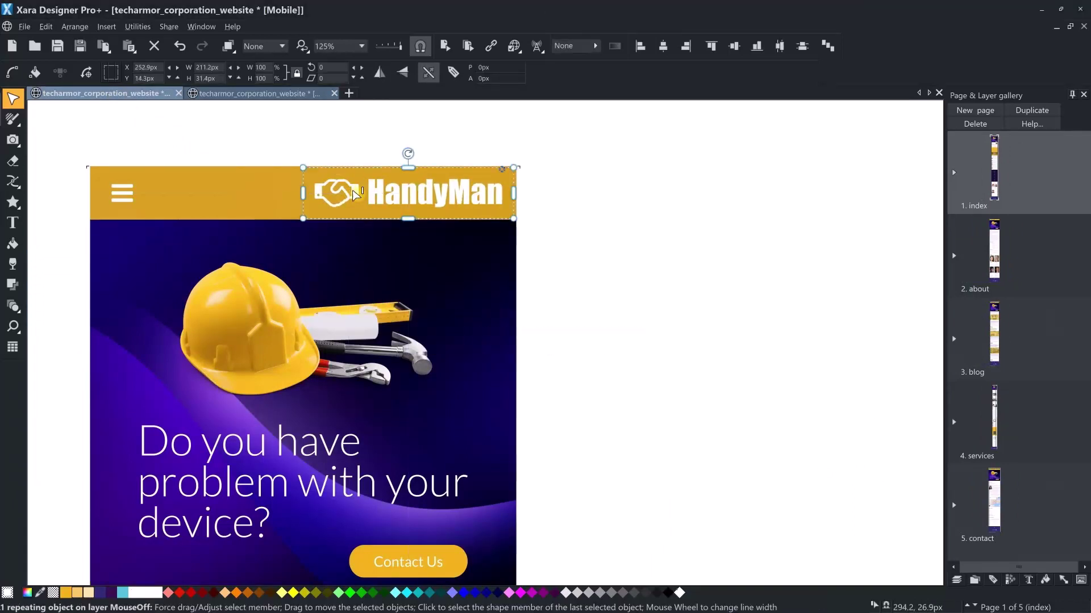
- Try a dark purple fill on the mobile variant's header bar and undo it
{"action": "left_click_drag", "start_coordinate": [225, 235], "coordinate": [206, 203]}
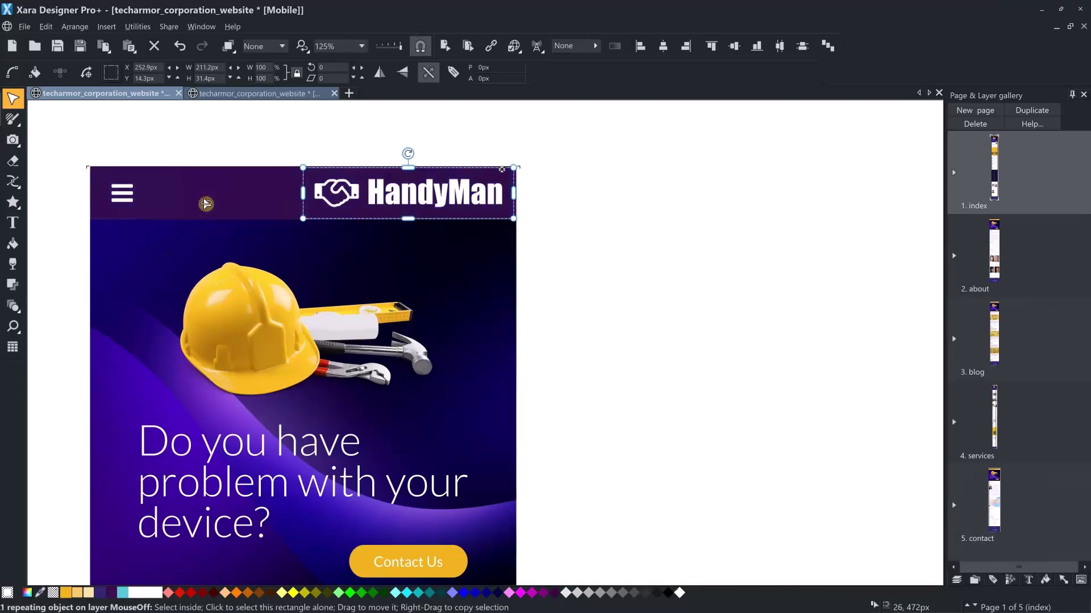
{"action": "key", "text": "ctrl+z"}
- Return to the main website variant and select both black logo versions beside the page
{"action": "left_click", "coordinate": [216, 97]}
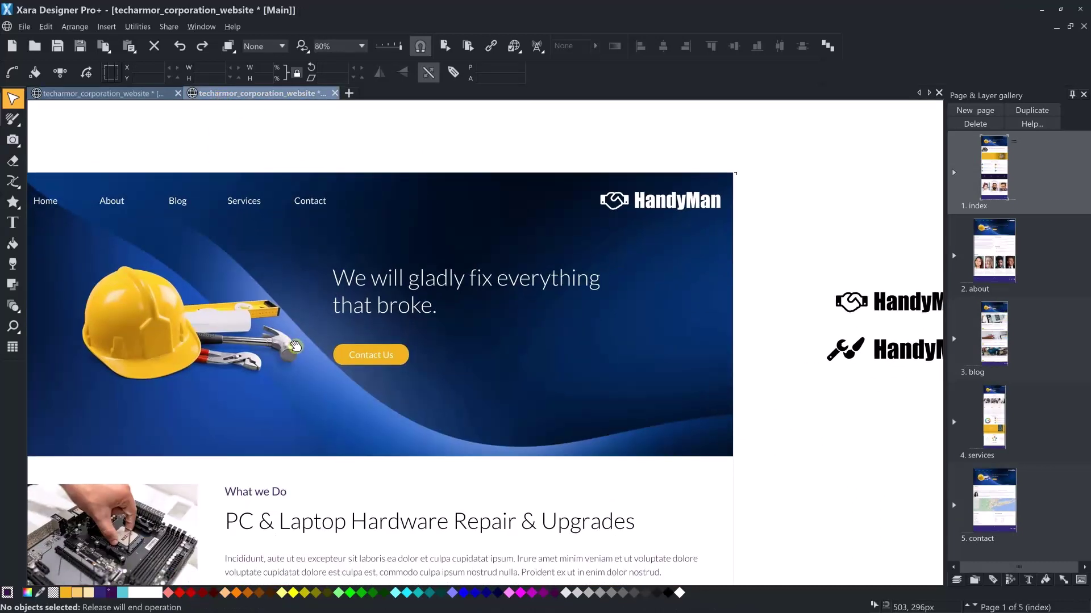
{"action": "left_click_drag", "start_coordinate": [295, 346], "coordinate": [174, 359]}
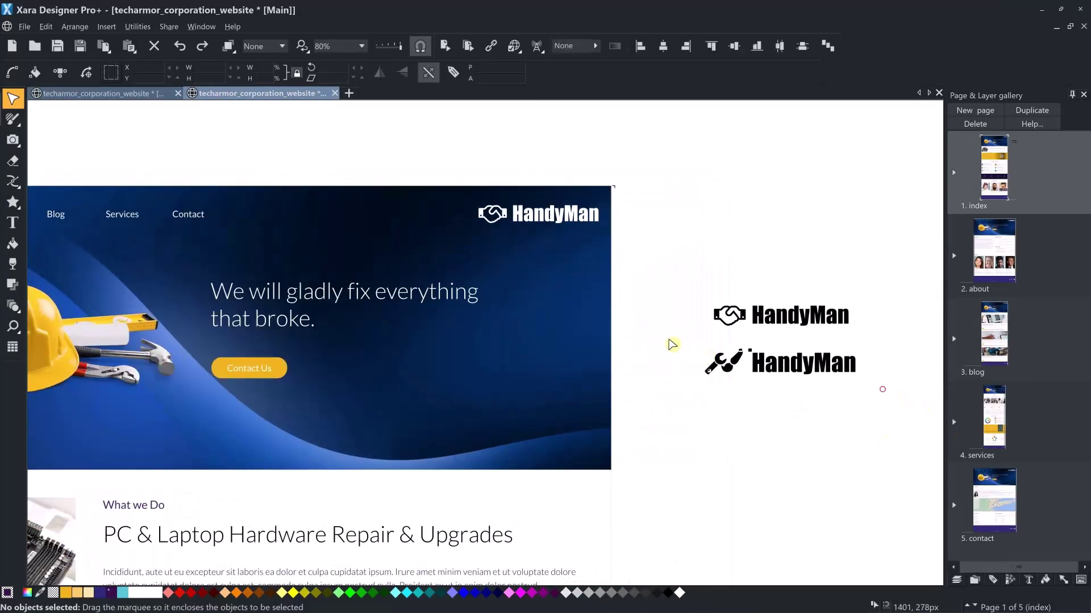
{"action": "left_click_drag", "start_coordinate": [667, 339], "coordinate": [666, 340]}
{"action": "left_click_drag", "start_coordinate": [810, 370], "coordinate": [707, 235]}
- Replace the circuit board photo in the What we Do section with billionphotos-2260168 from the Renovate folder
{"action": "left_click_drag", "start_coordinate": [244, 319], "coordinate": [461, 257]}
{"action": "left_click_drag", "start_coordinate": [321, 438], "coordinate": [368, 243]}
{"action": "key", "text": "alt+Tab"}
{"action": "key", "text": "super+Up"}
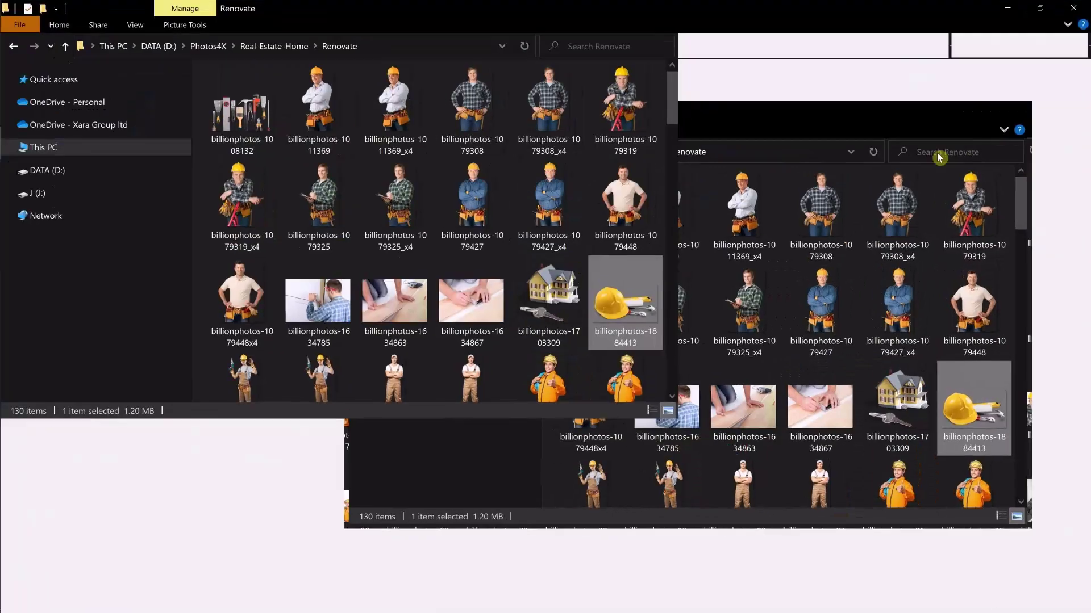
{"action": "left_click_drag", "start_coordinate": [1034, 307], "coordinate": [392, 298]}
- Replace the What we Do heading with "We promise reliable repair and guarantee" from the my_website notes, in sentence case
{"action": "key", "text": "alt+Tab"}
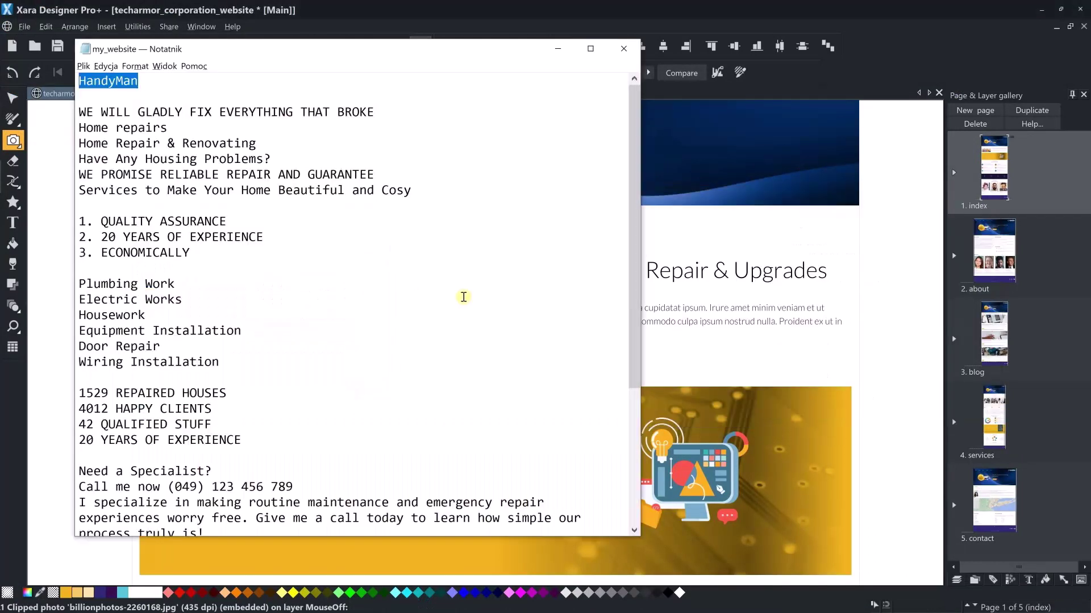
{"action": "left_click_drag", "start_coordinate": [392, 174], "coordinate": [79, 176]}
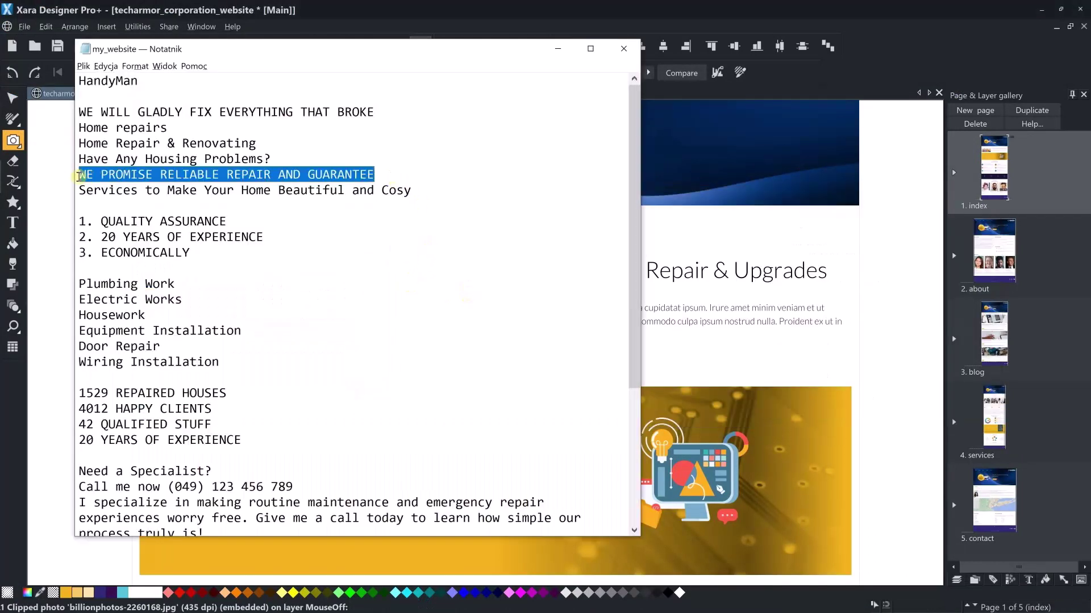
{"action": "key", "text": "alt+Tab"}
{"action": "left_click", "coordinate": [12, 223]}
{"action": "left_click_drag", "start_coordinate": [829, 271], "coordinate": [416, 270]}
{"action": "key", "text": "ctrl+v"}
{"action": "left_click_drag", "start_coordinate": [518, 289], "coordinate": [558, 295]}
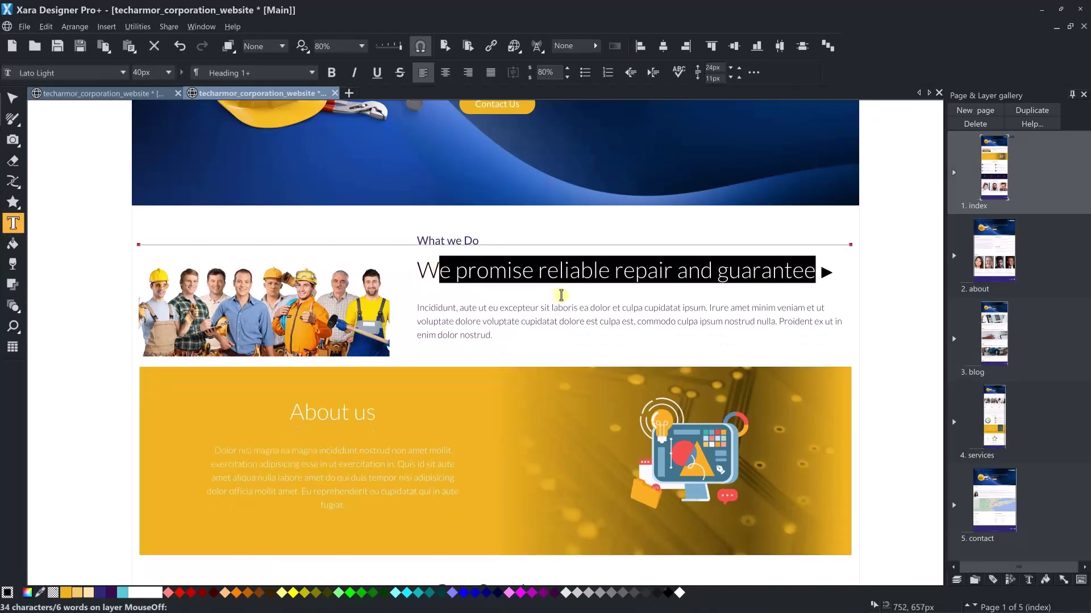
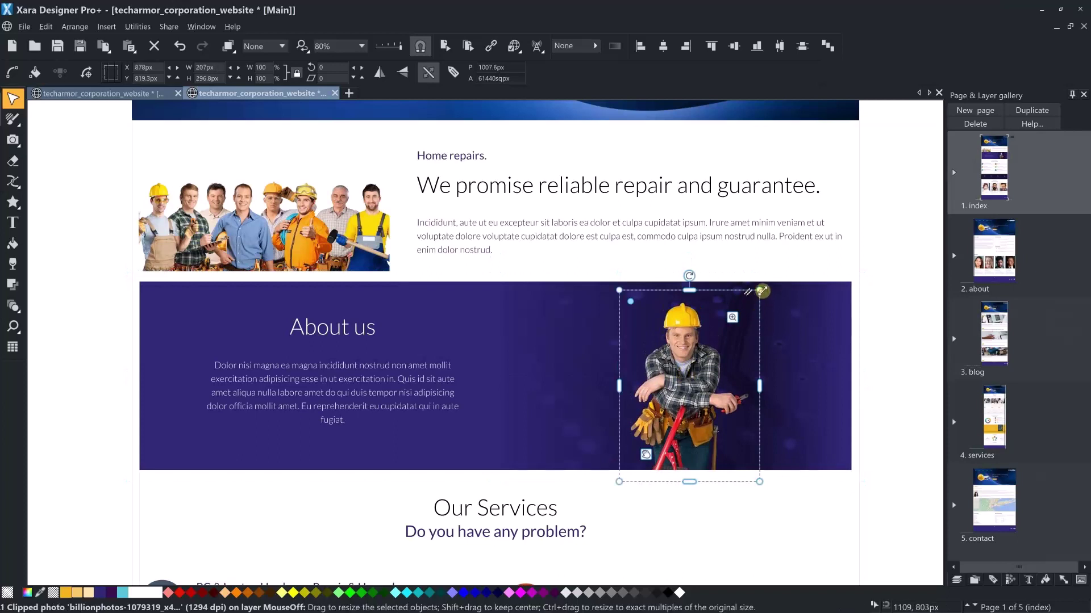
- Enlarge the worker photo so his helmet extends above the About us panel and shift the panel further down
{"action": "left_click_drag", "start_coordinate": [689, 437], "coordinate": [689, 437]}
{"action": "left_click_drag", "start_coordinate": [523, 392], "coordinate": [582, 424]}
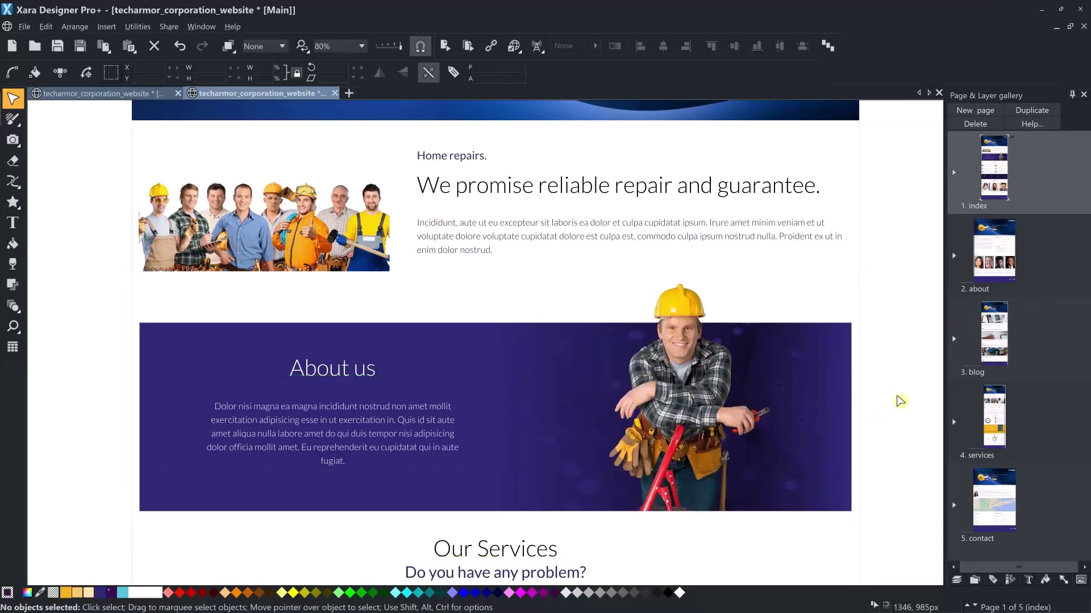
- Try adding filler text to the end of the paragraph under the reliable repair heading and undo it
{"action": "left_click", "coordinate": [14, 225]}
{"action": "left_click", "coordinate": [513, 249]}
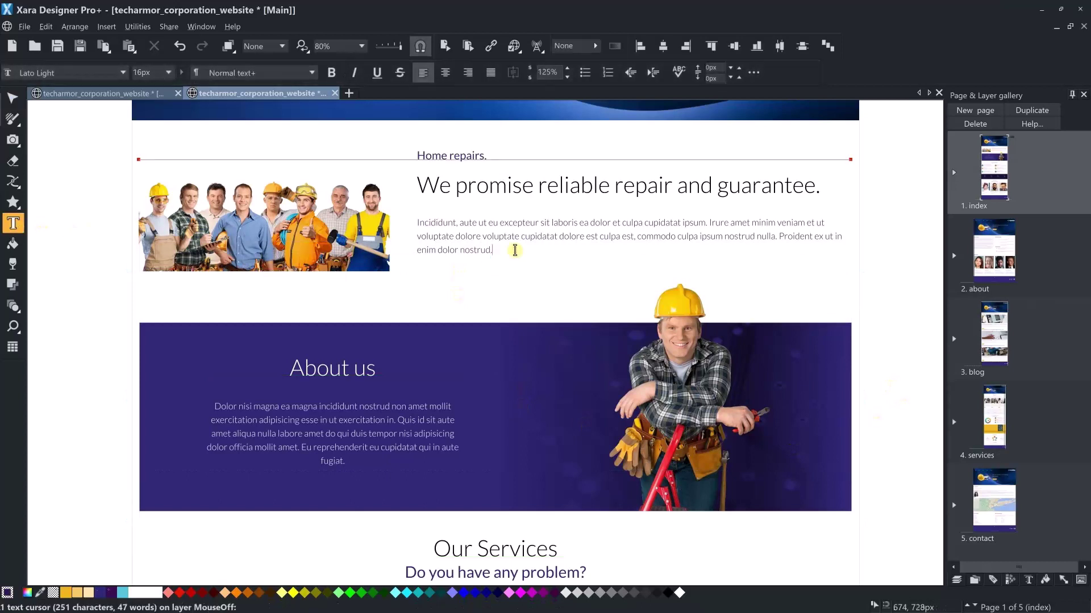
{"action": "type", "text": "Dolore non, in id in do adipisicing. Sit tempor sit sunt consectetur labore, excepteur, irure incididunt labore anim in sint in sit elit minim. Occaecat pariatur, incididunt ut officia magna veniam sit laboris dolore cillum, duis, in veniam in. Consequat occaecat minim duis aute culpa. Fugiat exercitation duis. Exercitation cupidatat voluptate proident mollit voluptate do labore, sed do magna et labore pariatur sit."}
{"action": "key", "text": "Return"}
{"action": "key", "text": "ctrl+z"}
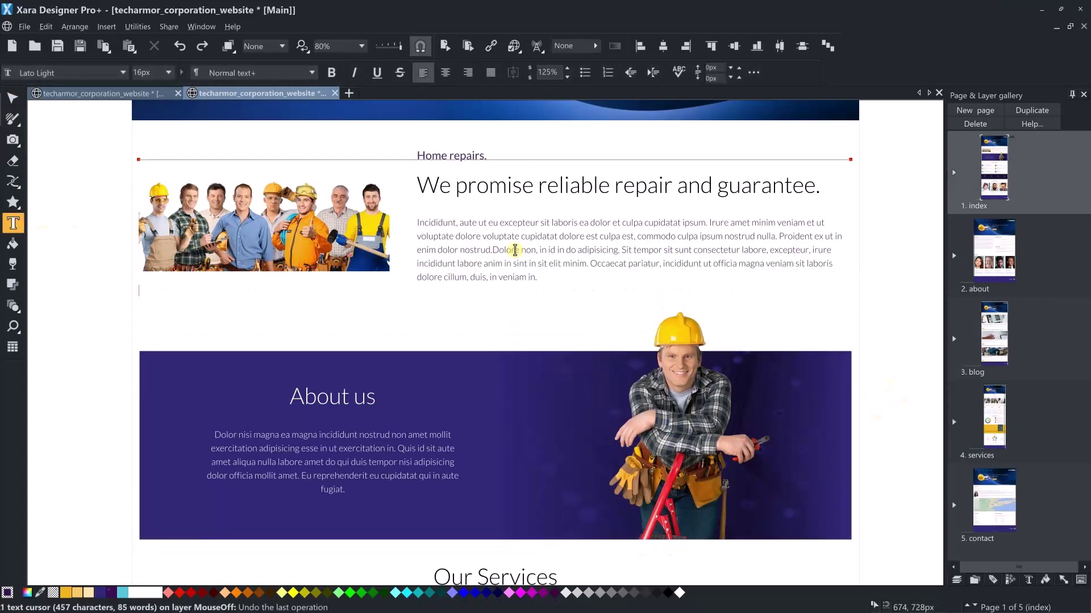
{"action": "key", "text": "ctrl+z"}
{"action": "left_click", "coordinate": [14, 98]}
{"action": "left_click", "coordinate": [151, 312]}
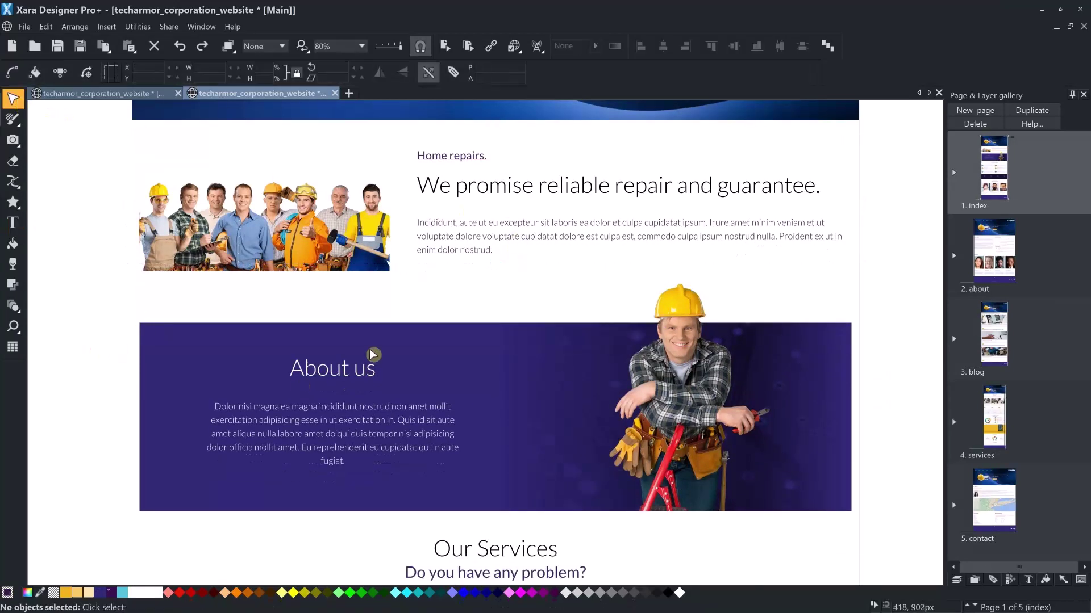
- Replace the first service title under Our Services with "Plumbing Work", copied from the my_website notes in Notepad
{"action": "scroll", "coordinate": [372, 356], "scroll_direction": "down", "scroll_amount": 3}
{"action": "scroll", "coordinate": [533, 386], "scroll_direction": "down", "scroll_amount": 3}
{"action": "key", "text": "alt+Tab"}
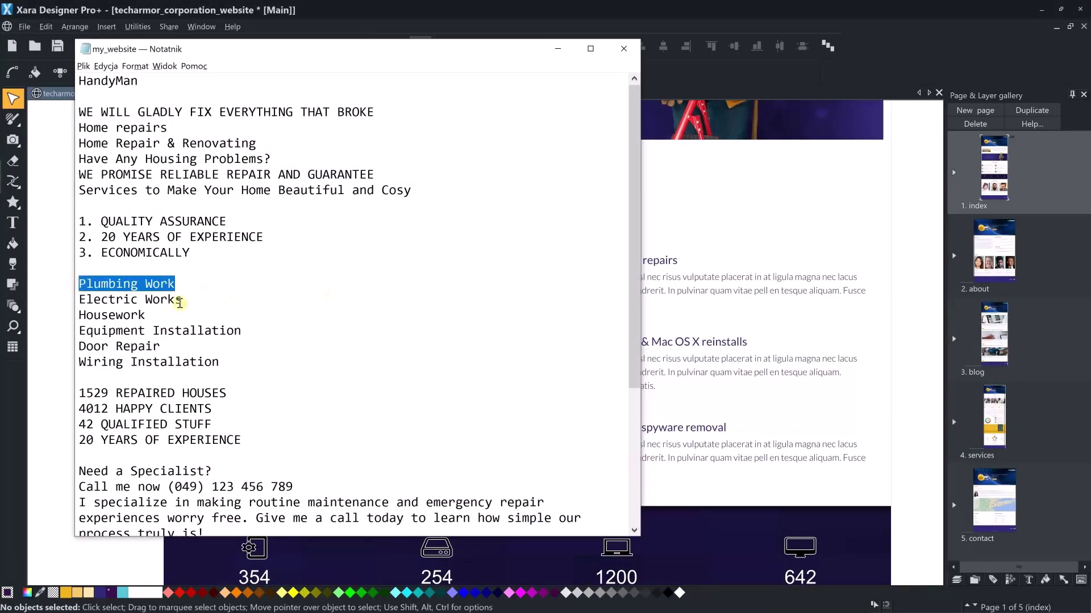
{"action": "key", "text": "alt+Tab"}
{"action": "double_click", "coordinate": [509, 250]}
{"action": "left_click_drag", "start_coordinate": [508, 251], "coordinate": [227, 251]}
{"action": "key", "text": "alt+Tab"}
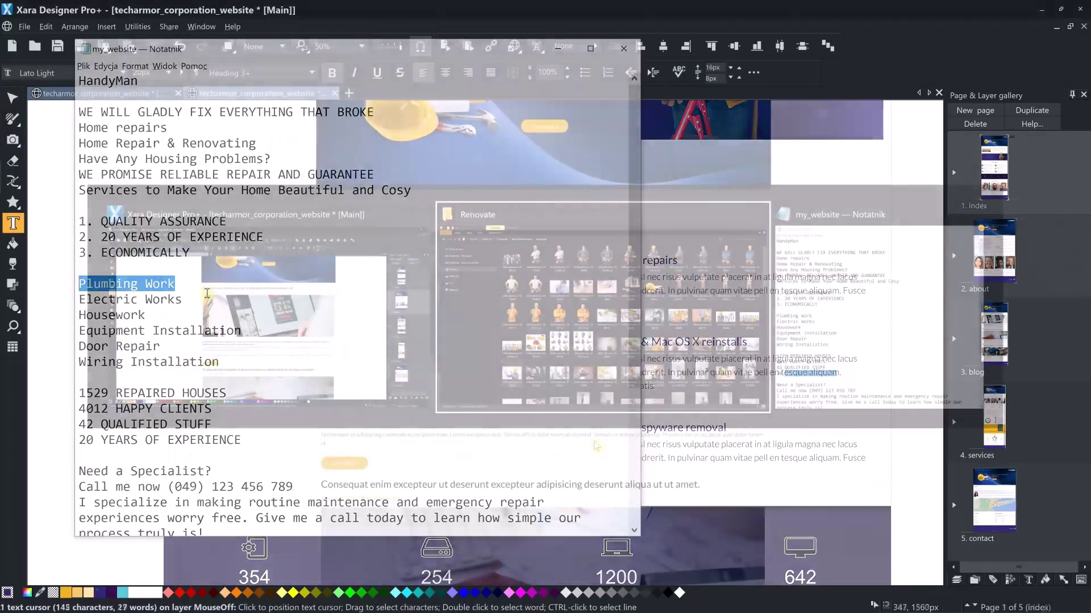
- Replace the last post's photo on the blog page with a hammer and wrench picture from the Renovate folder
{"action": "left_click", "coordinate": [558, 301]}
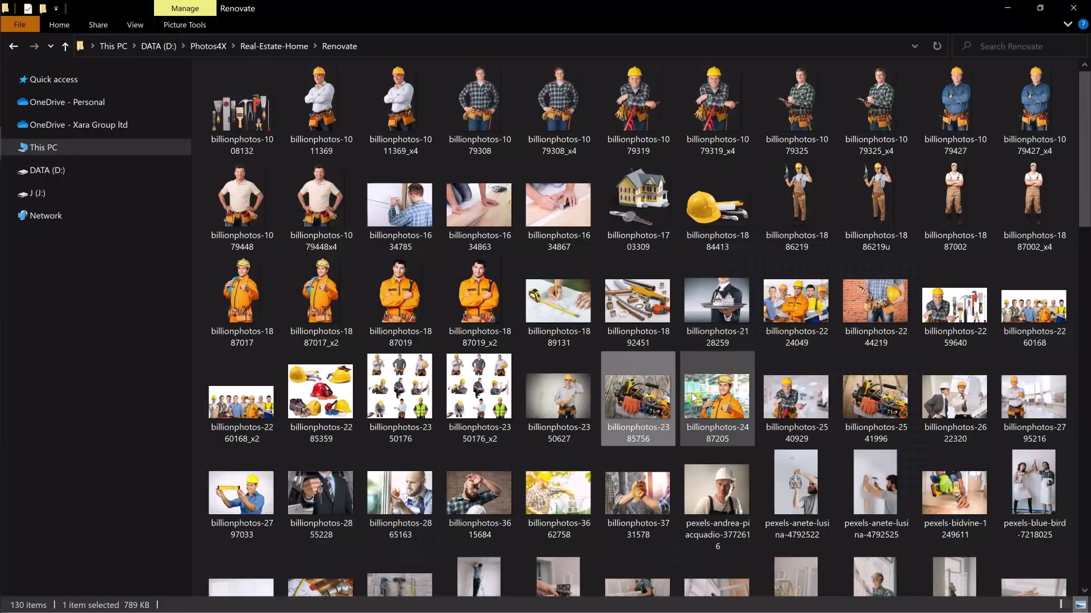
{"action": "scroll", "coordinate": [636, 405], "scroll_direction": "down", "scroll_amount": 10}
{"action": "left_click", "coordinate": [696, 402]}
{"action": "left_click", "coordinate": [879, 435]}
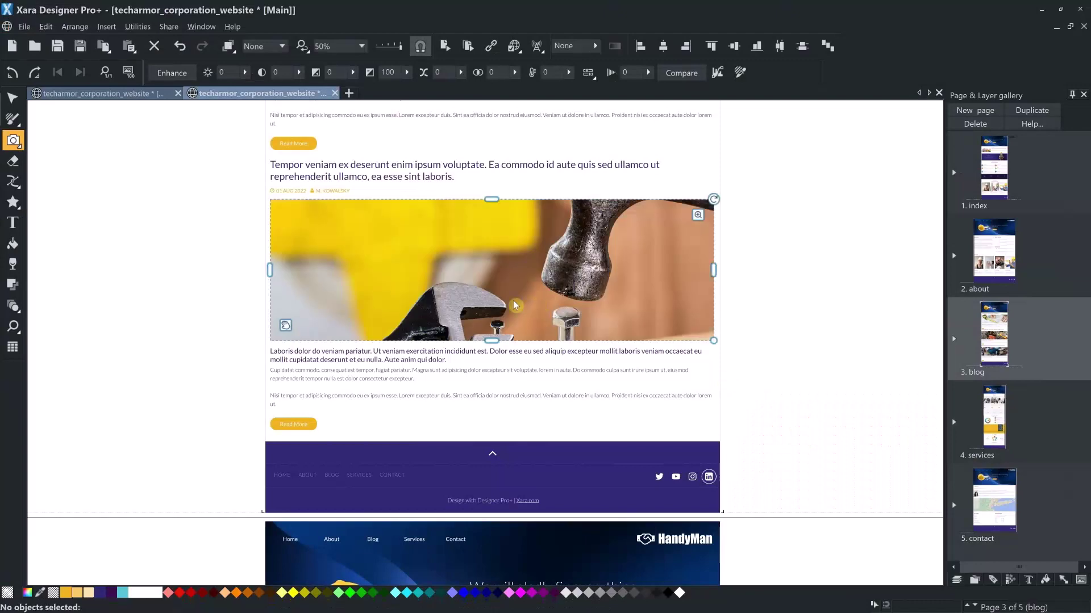
- Replace the first blog post's title with "Designer in a Binder Customer Transformations"
{"action": "scroll", "coordinate": [505, 296], "scroll_direction": "up", "scroll_amount": 10}
{"action": "key", "text": "alt+Tab"}
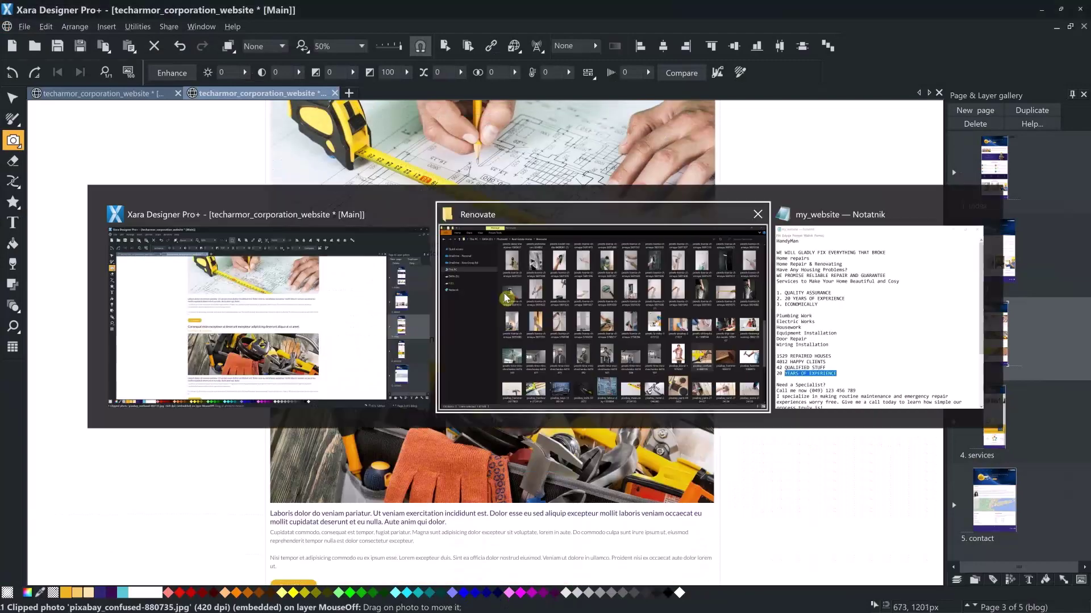
{"action": "key", "text": "alt+Tab"}
{"action": "key", "text": "alt+Tab"}
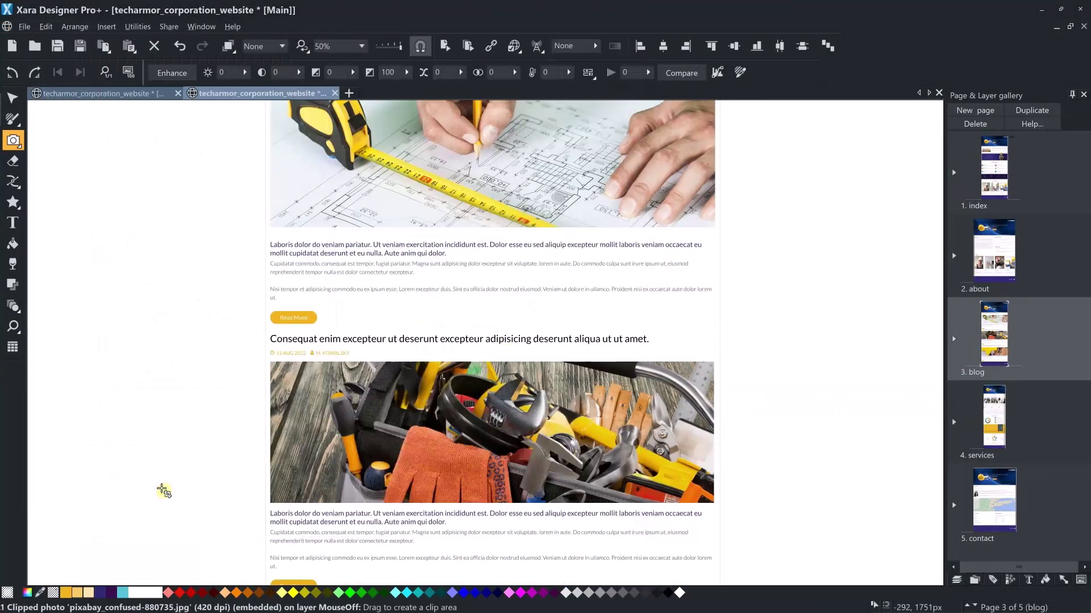
{"action": "scroll", "coordinate": [492, 284], "scroll_direction": "up", "scroll_amount": 3}
{"action": "key", "text": "F8"}
{"action": "triple_click", "coordinate": [678, 273]}
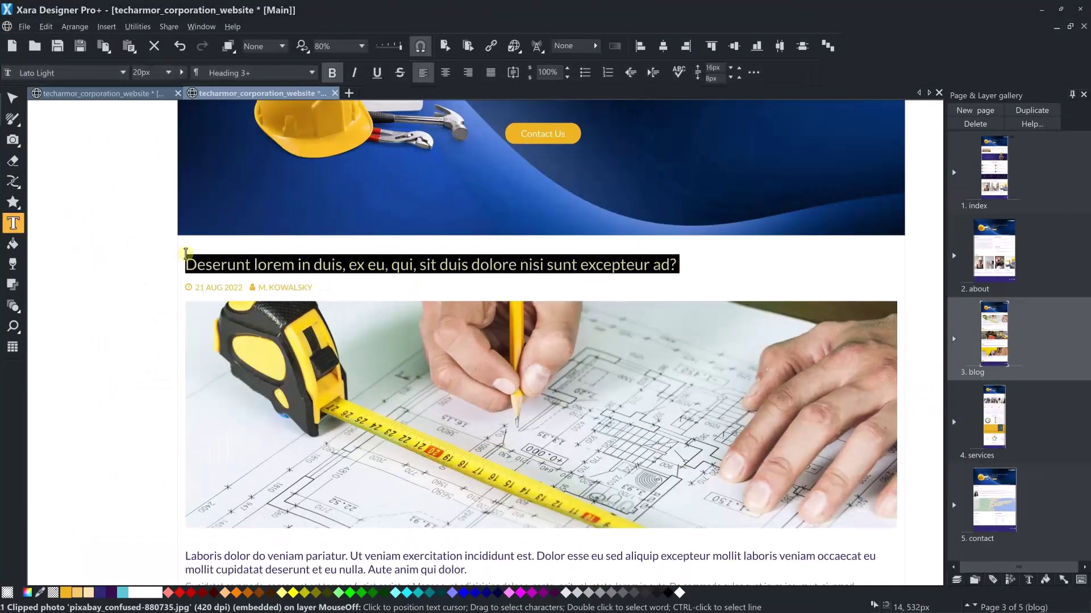
{"action": "type", "text": "Designer in a Binder Customer Transformations"}
{"action": "left_click", "coordinate": [236, 78]}
{"action": "left_click", "coordinate": [239, 88]}
- On the services page, replace the title under the first service photo with "Plumbing Work" from the my_website notes
{"action": "scroll", "coordinate": [370, 324], "scroll_direction": "down", "scroll_amount": 4}
{"action": "scroll", "coordinate": [369, 324], "scroll_direction": "down", "scroll_amount": 3}
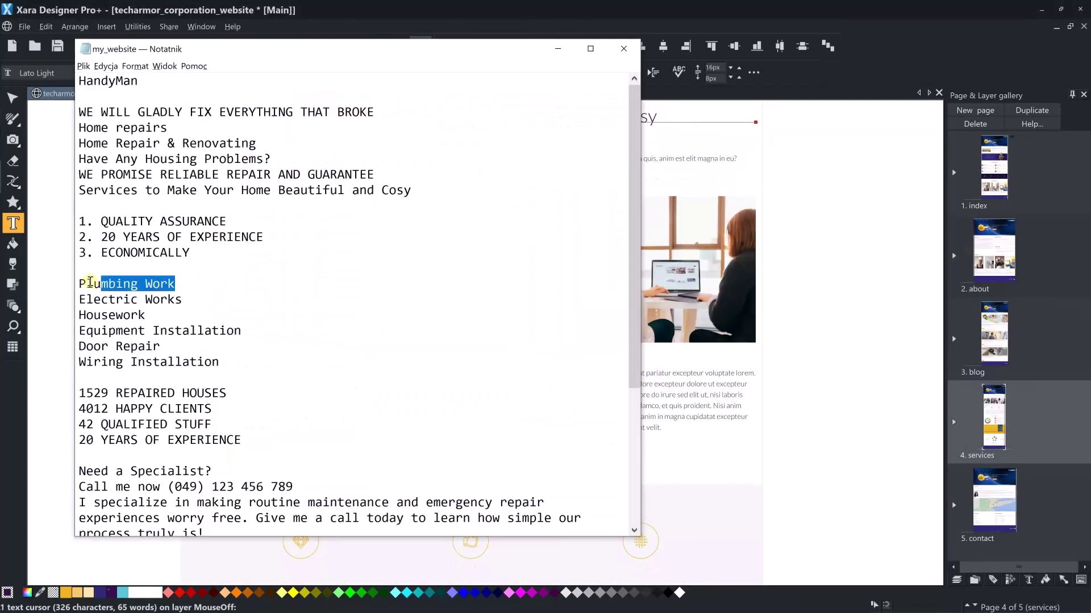
{"action": "left_click_drag", "start_coordinate": [90, 283], "coordinate": [80, 283]}
{"action": "key", "text": "alt+Tab"}
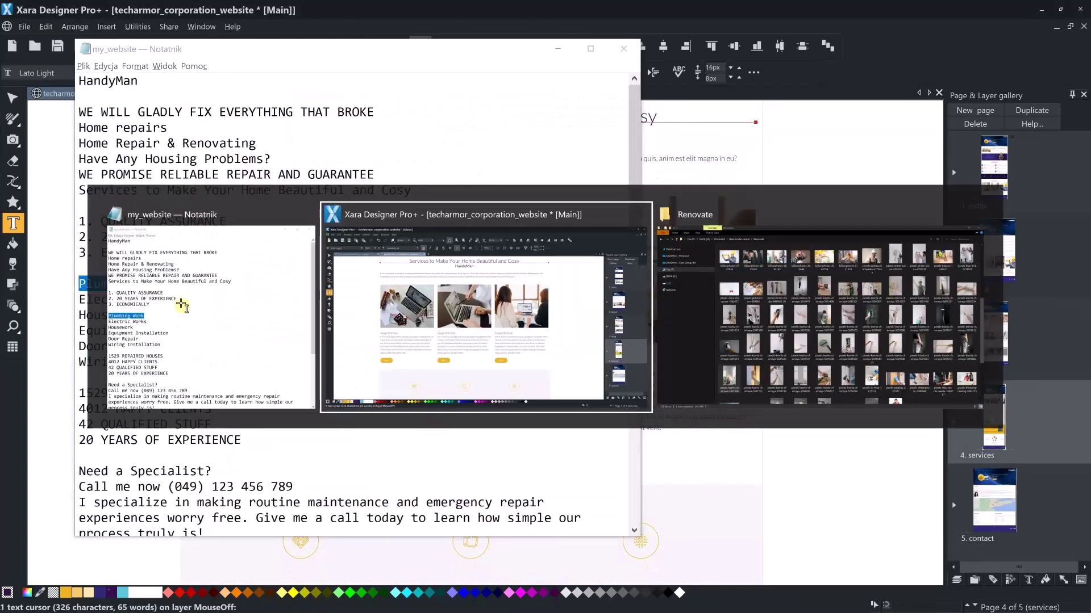
{"action": "left_click_drag", "start_coordinate": [246, 360], "coordinate": [190, 356]}
- Replace the second and third service titles with "Electric Works" and "Housework", copied from the my_website notes
{"action": "key", "text": "alt+Tab"}
{"action": "key", "text": "Down"}
{"action": "key", "text": "End"}
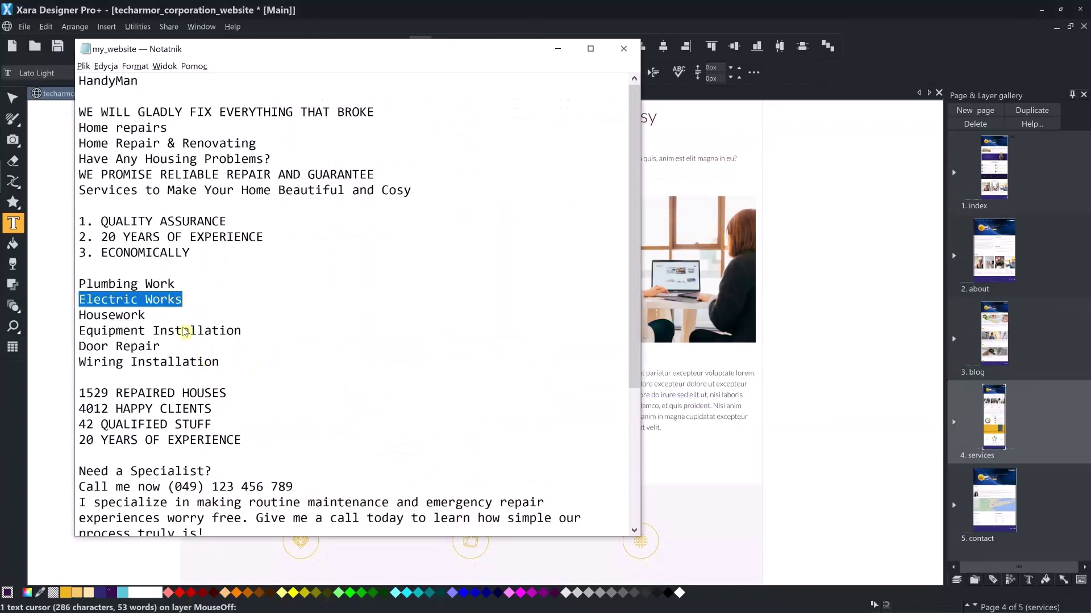
{"action": "key", "text": "alt+Tab"}
{"action": "left_click_drag", "start_coordinate": [441, 361], "coordinate": [406, 360]}
{"action": "type", "text": "Electric Works"}
{"action": "key", "text": "alt+Tab"}
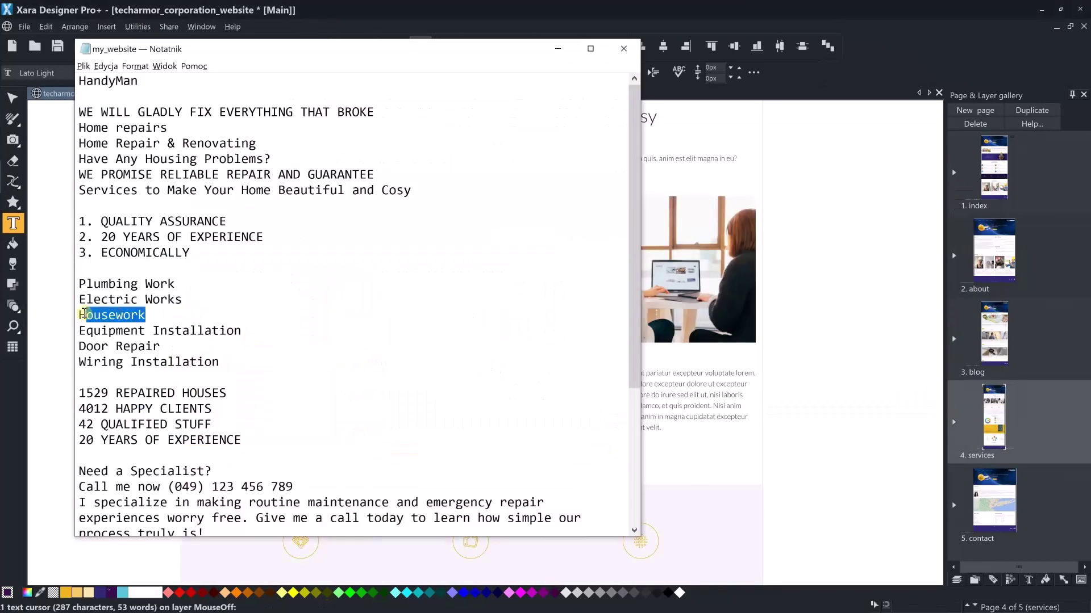
{"action": "key", "text": "alt+Tab"}
{"action": "left_click_drag", "start_coordinate": [635, 360], "coordinate": [600, 361]}
- Apply the Heading 3 style to the Plumbing Work title and centre all the text in its column
{"action": "scroll", "coordinate": [283, 367], "scroll_direction": "up", "scroll_amount": 2, "text": "ctrl"}
{"action": "left_click_drag", "start_coordinate": [226, 358], "coordinate": [139, 353]}
{"action": "left_click", "coordinate": [282, 126]}
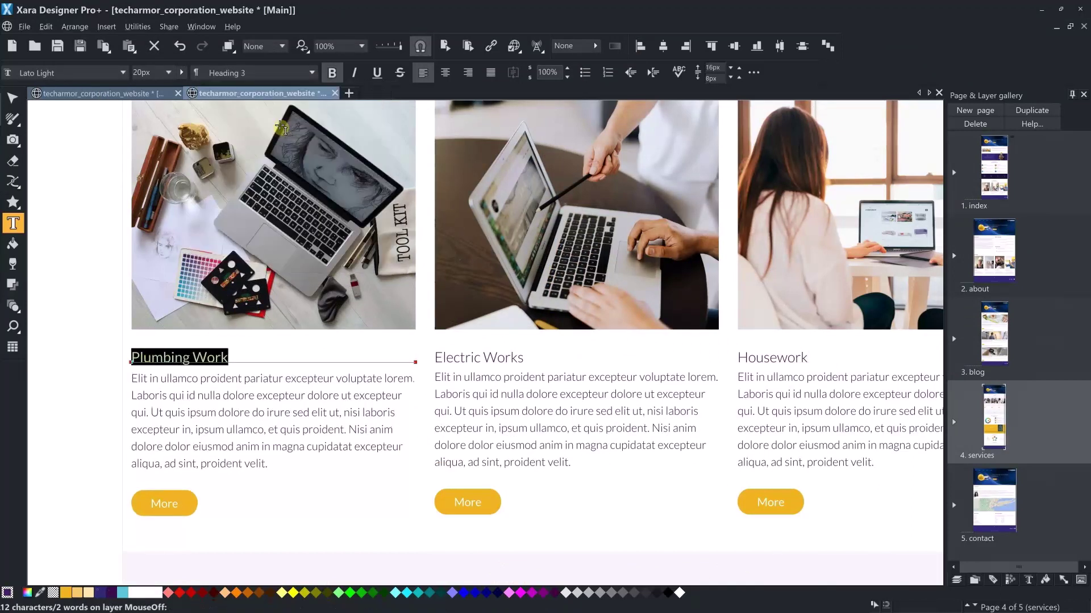
{"action": "key", "text": "ctrl+a"}
{"action": "left_click", "coordinate": [446, 72]}
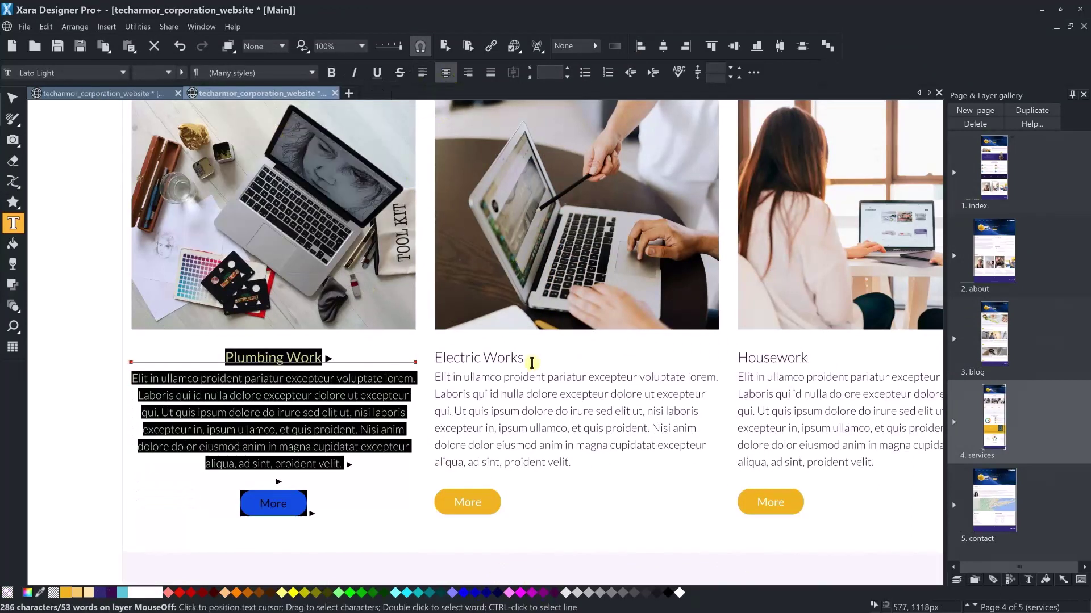
- Give the Electric Works and Housework titles the same Heading 3 style and centre the text in their columns
{"action": "left_click_drag", "start_coordinate": [523, 358], "coordinate": [434, 358]}
{"action": "left_click", "coordinate": [312, 72]}
{"action": "left_click", "coordinate": [291, 126]}
{"action": "key", "text": "ctrl+a"}
{"action": "left_click", "coordinate": [445, 72]}
{"action": "left_click_drag", "start_coordinate": [808, 358], "coordinate": [740, 356]}
{"action": "left_click", "coordinate": [312, 73]}
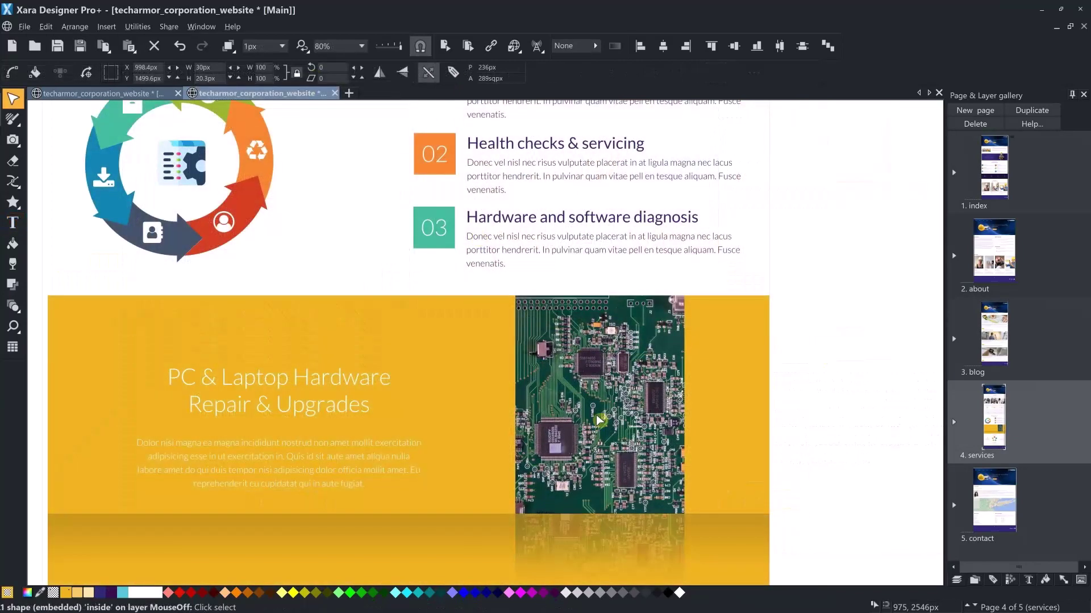
- Replace the circuit board photo beside PC & Laptop Hardware with the orange-suited worker and fill its reflection with the same picture
{"action": "key", "text": "alt+Tab"}
{"action": "left_click_drag", "start_coordinate": [320, 301], "coordinate": [533, 542]}
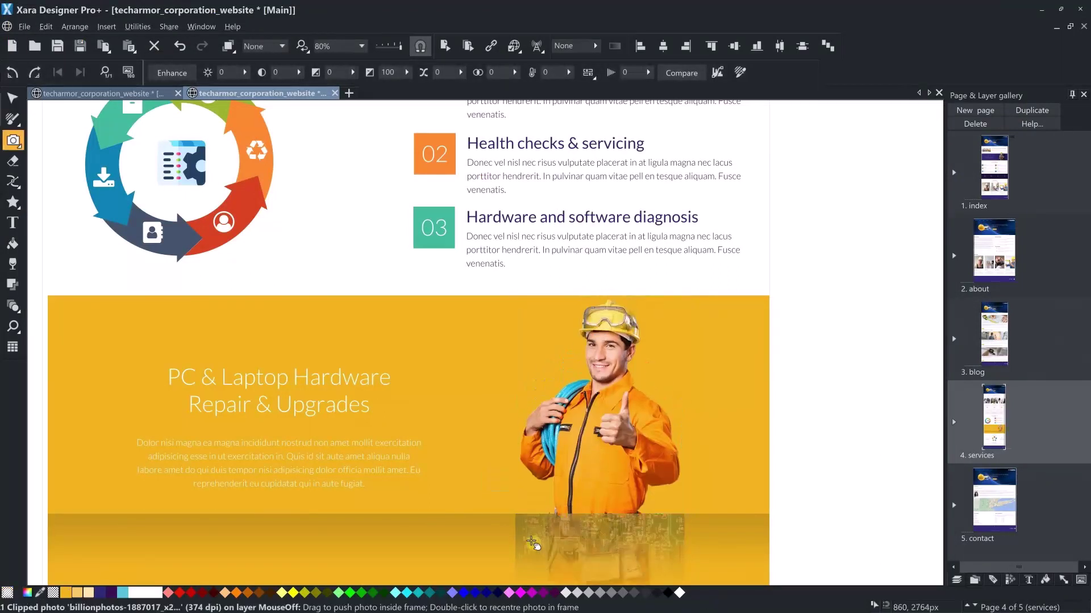
{"action": "scroll", "coordinate": [532, 542], "scroll_direction": "down", "scroll_amount": 5}
{"action": "left_click", "coordinate": [12, 244]}
{"action": "left_click", "coordinate": [264, 74]}
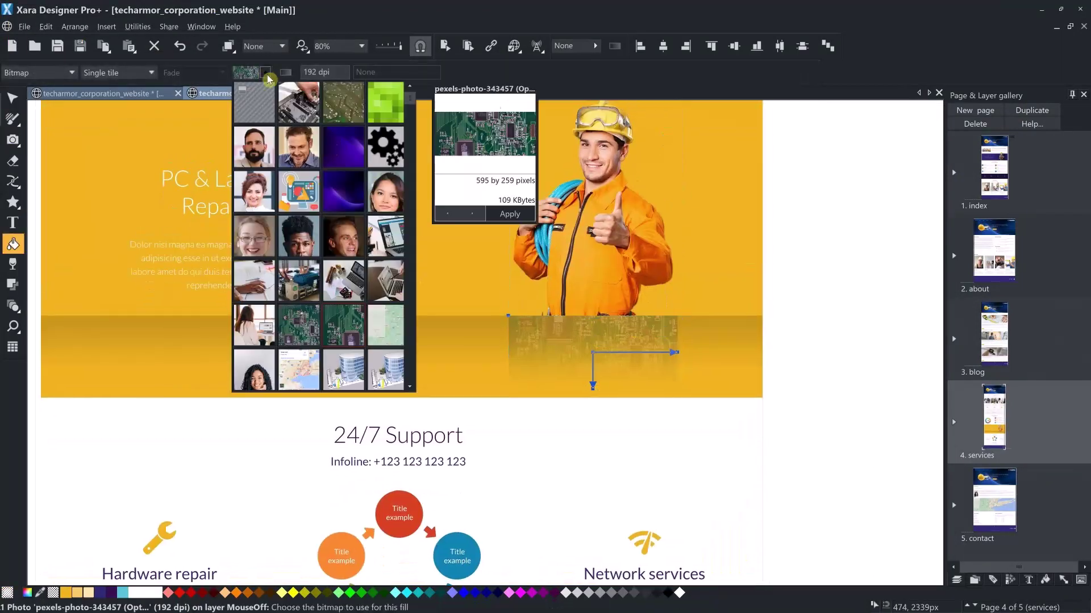
{"action": "scroll", "coordinate": [249, 366], "scroll_direction": "down", "scroll_amount": 3}
{"action": "left_click", "coordinate": [249, 366]}
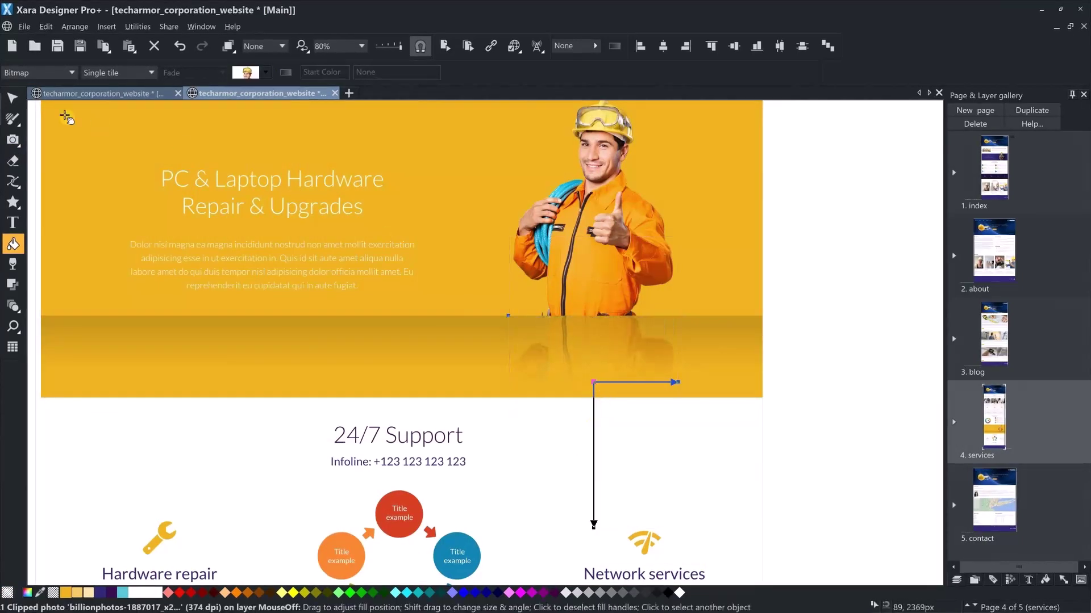
- Recolour the yellow PC & Laptop Hardware Repair & Upgrades panel dark purple
{"action": "key", "text": "F2"}
{"action": "left_click_drag", "start_coordinate": [283, 277], "coordinate": [372, 347]}
{"action": "left_click", "coordinate": [97, 597]}
{"action": "left_click", "coordinate": [530, 380]}
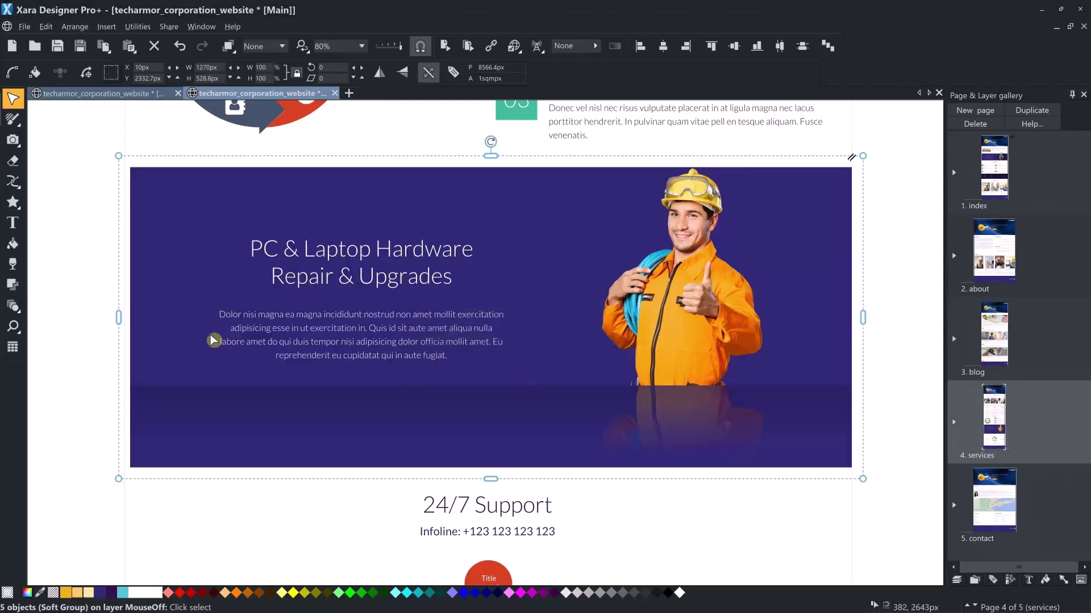
- Delete the coloured circle diagram under the Need a Specialist? heading
{"action": "scroll", "coordinate": [208, 354], "scroll_direction": "down", "scroll_amount": 5}
{"action": "right_click", "coordinate": [506, 279]}
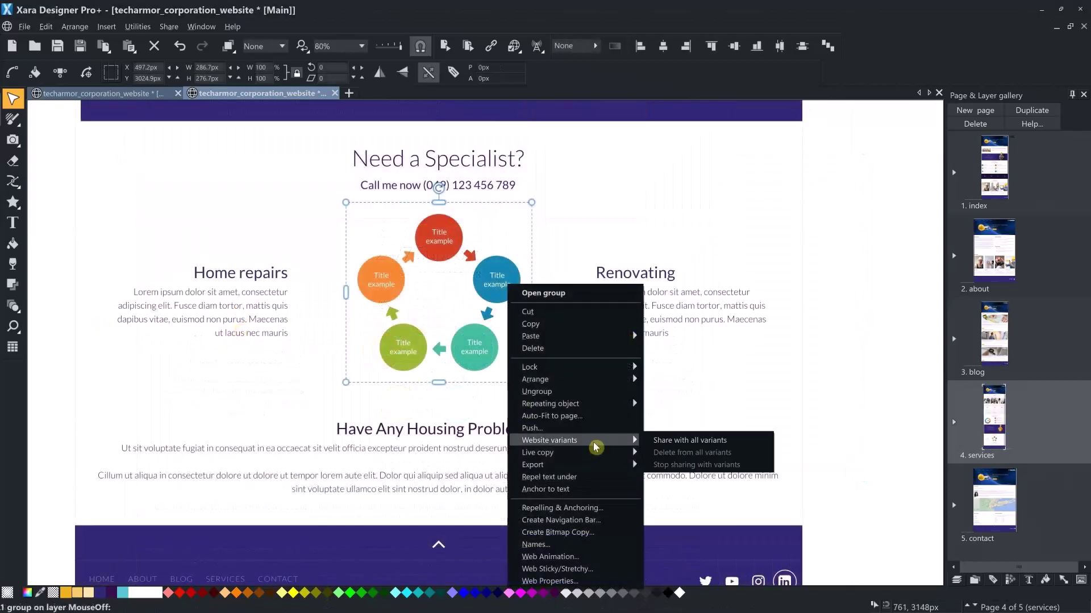
{"action": "key", "text": "Escape"}
{"action": "key", "text": "Delete"}
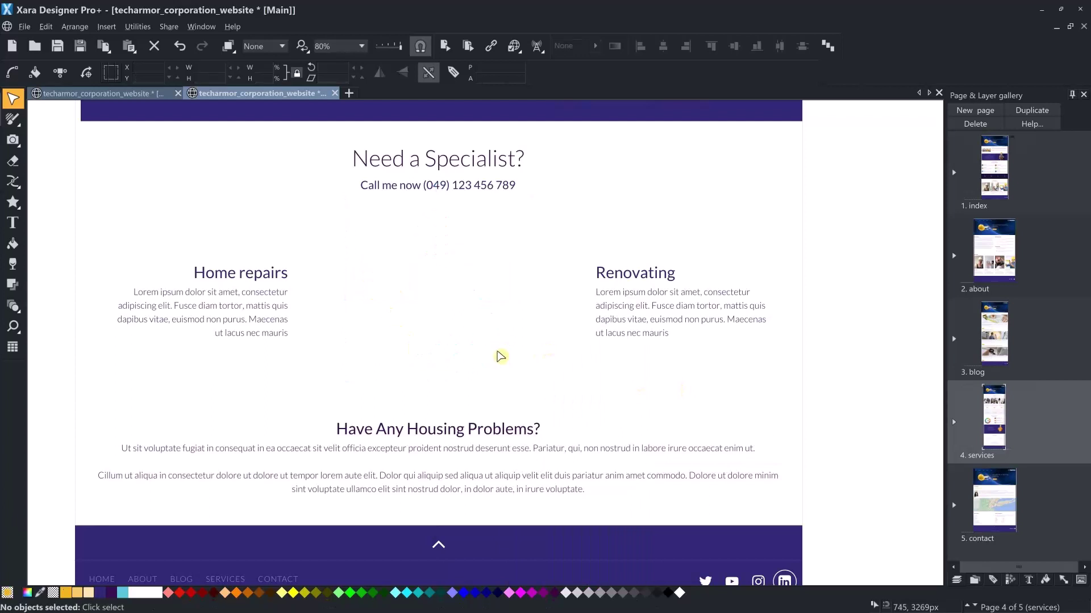
- Place the hand tools picture from the Renovate folder between the Home repairs and Renovating texts
{"action": "key", "text": "alt+Tab"}
{"action": "key", "text": "alt+Tab"}
{"action": "scroll", "coordinate": [799, 471], "scroll_direction": "down", "scroll_amount": 5}
{"action": "scroll", "coordinate": [799, 471], "scroll_direction": "up", "scroll_amount": 5}
{"action": "left_click_drag", "start_coordinate": [244, 132], "coordinate": [449, 298]}
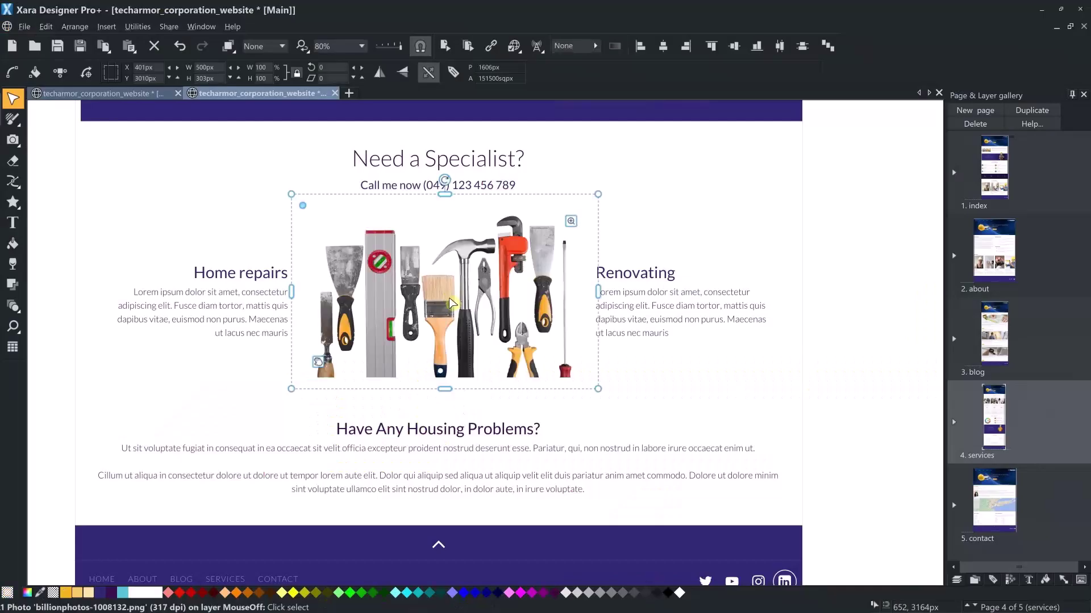
- Look over the site's mobile variant and check the home page in the browser preview down to its footer
{"action": "scroll", "coordinate": [490, 318], "scroll_direction": "down", "scroll_amount": 10}
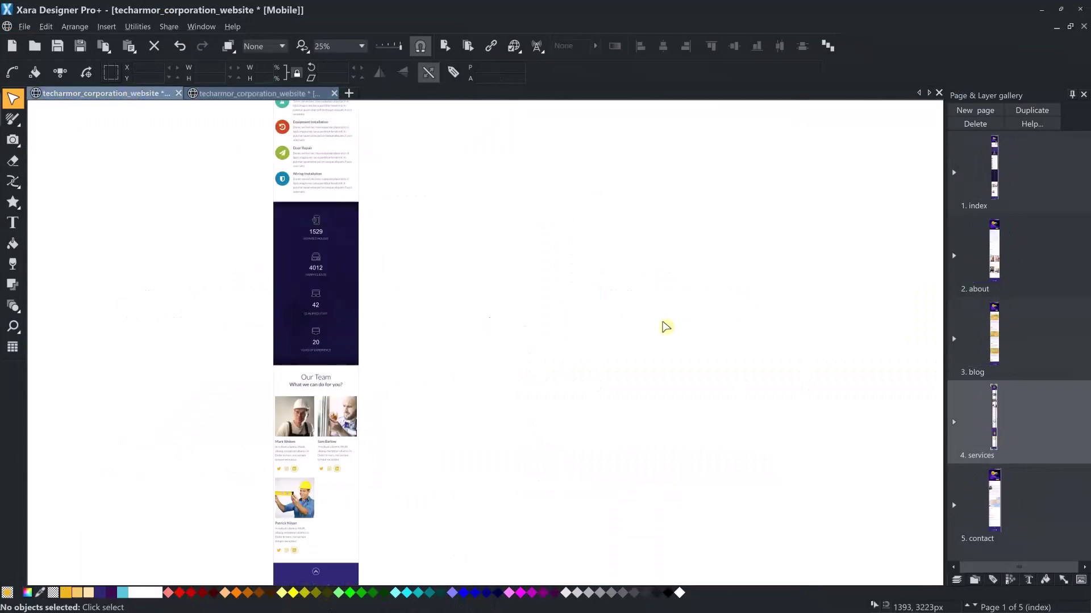
{"action": "scroll", "coordinate": [229, 359], "scroll_direction": "down", "scroll_amount": 10}
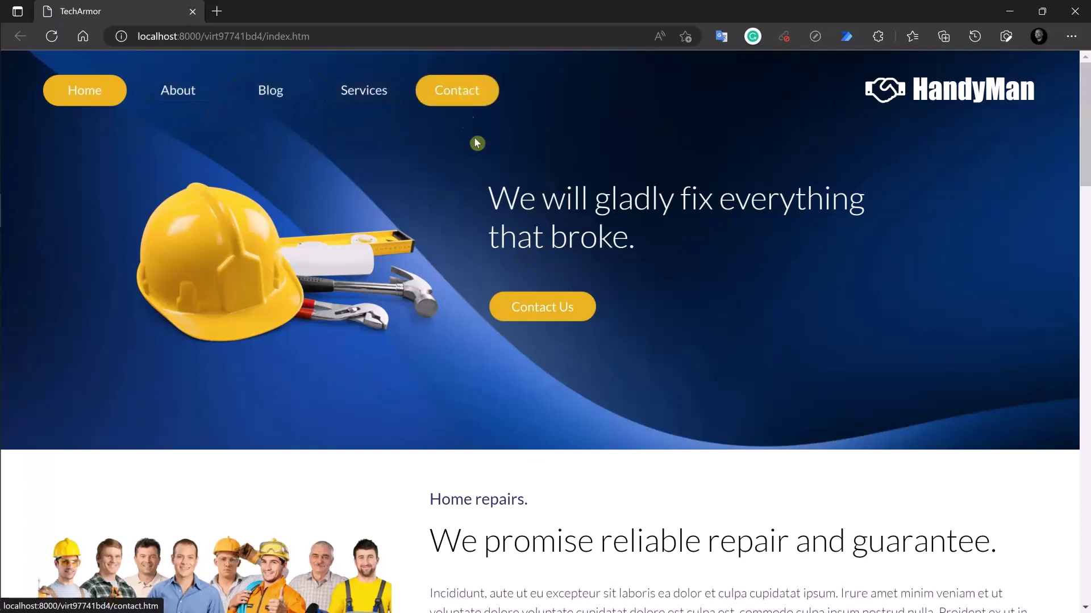
{"action": "scroll", "coordinate": [635, 386], "scroll_direction": "down", "scroll_amount": 5}
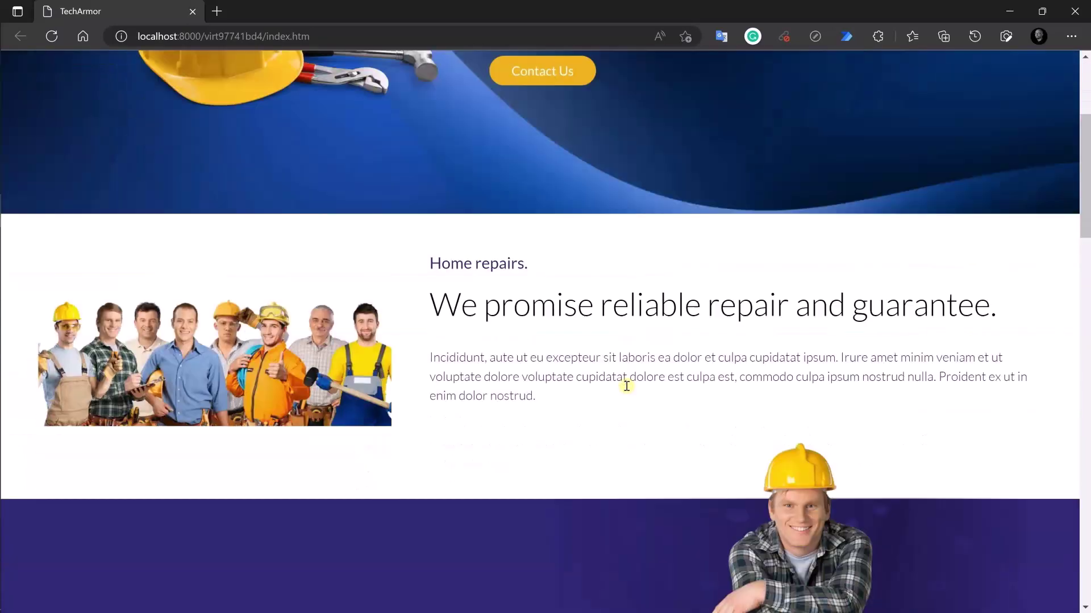
{"action": "scroll", "coordinate": [620, 389], "scroll_direction": "down", "scroll_amount": 4}
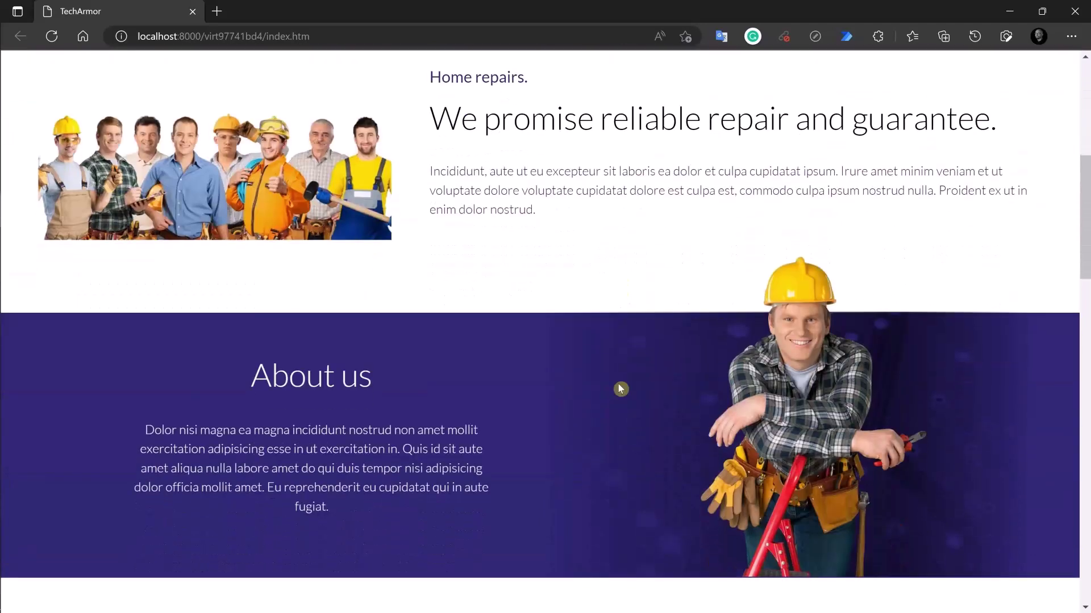
{"action": "scroll", "coordinate": [620, 389], "scroll_direction": "down", "scroll_amount": 8}
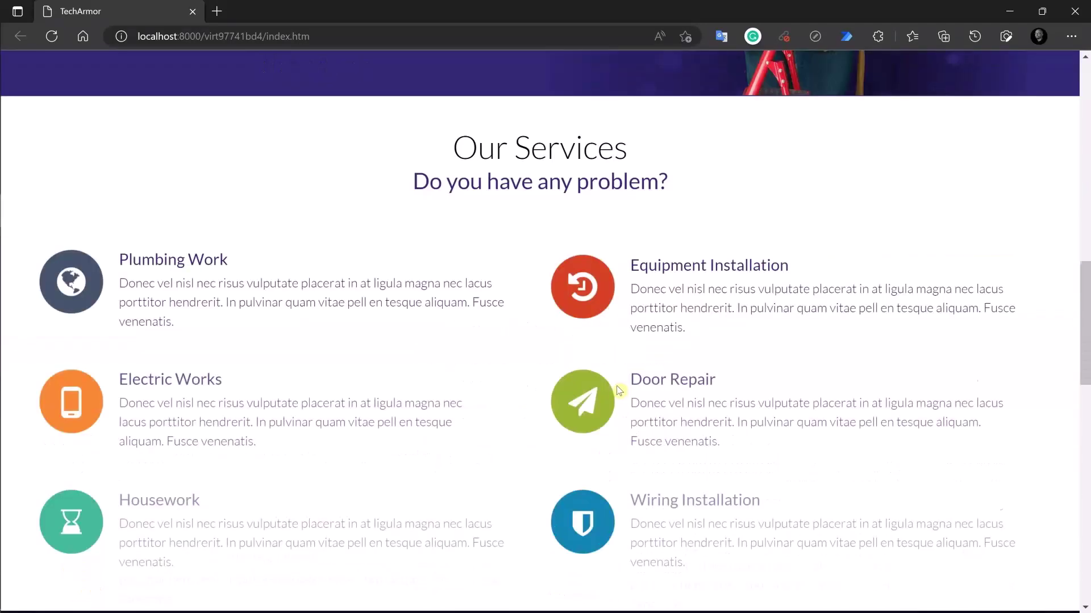
{"action": "scroll", "coordinate": [618, 390], "scroll_direction": "down", "scroll_amount": 7}
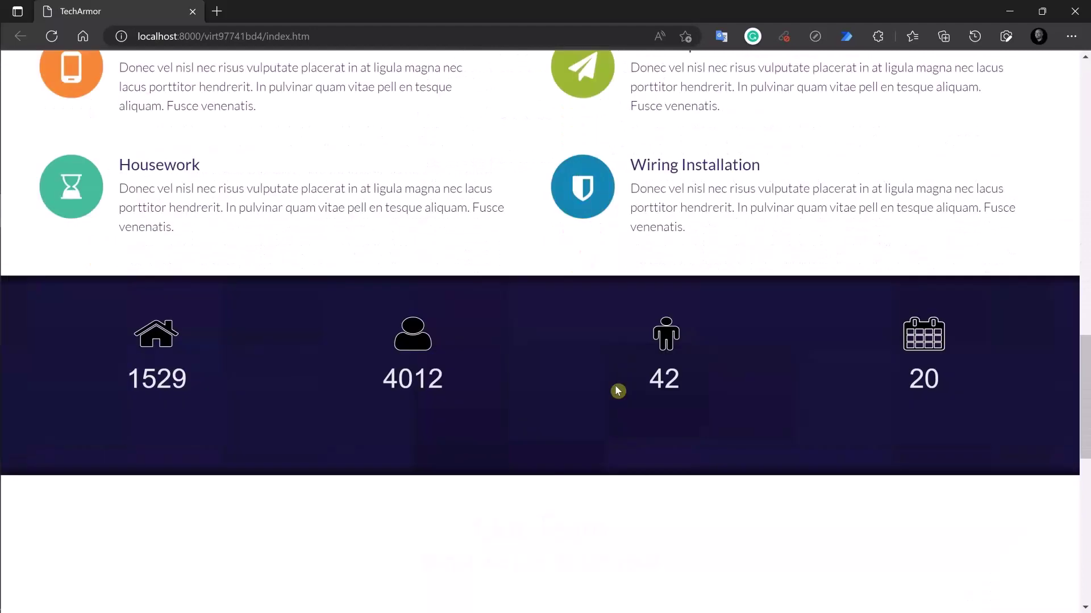
{"action": "scroll", "coordinate": [618, 391], "scroll_direction": "down", "scroll_amount": 5}
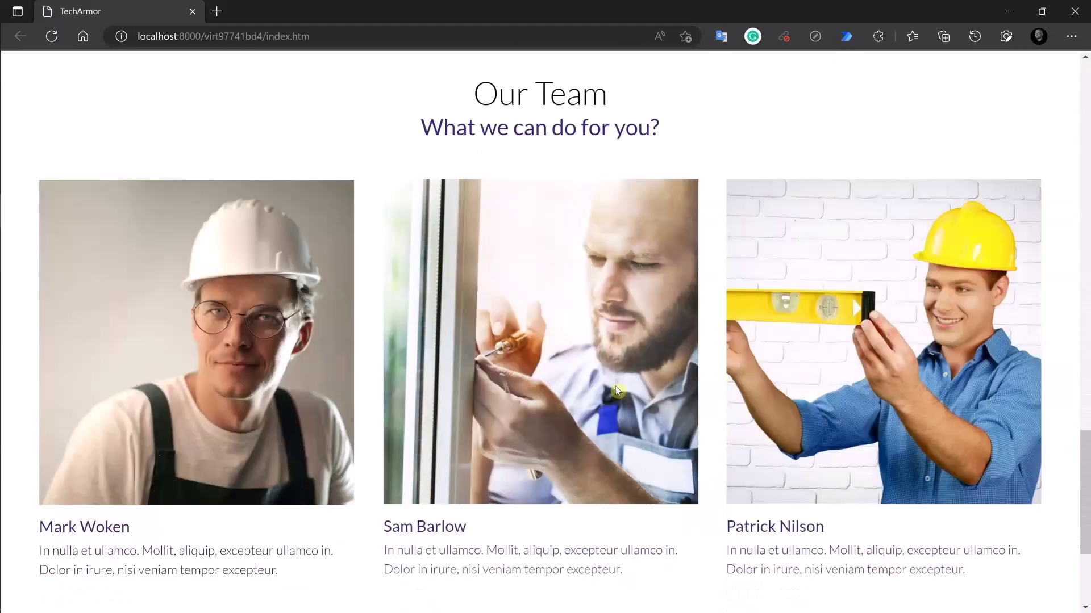
{"action": "scroll", "coordinate": [618, 391], "scroll_direction": "down", "scroll_amount": 3}
{"action": "scroll", "coordinate": [618, 391], "scroll_direction": "up", "scroll_amount": 10}
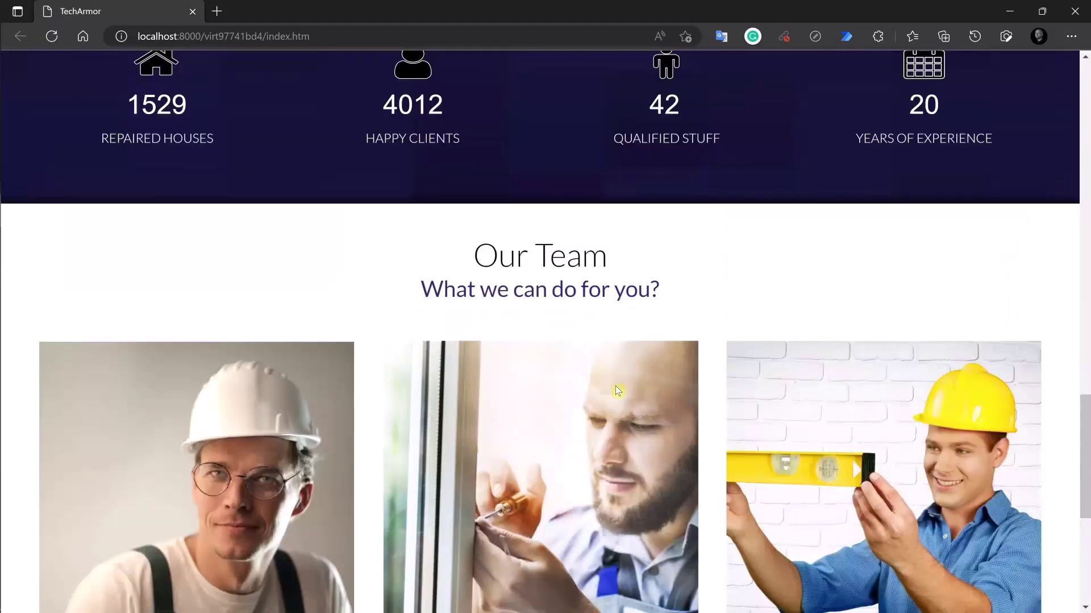
{"action": "scroll", "coordinate": [616, 386], "scroll_direction": "down", "scroll_amount": 10}
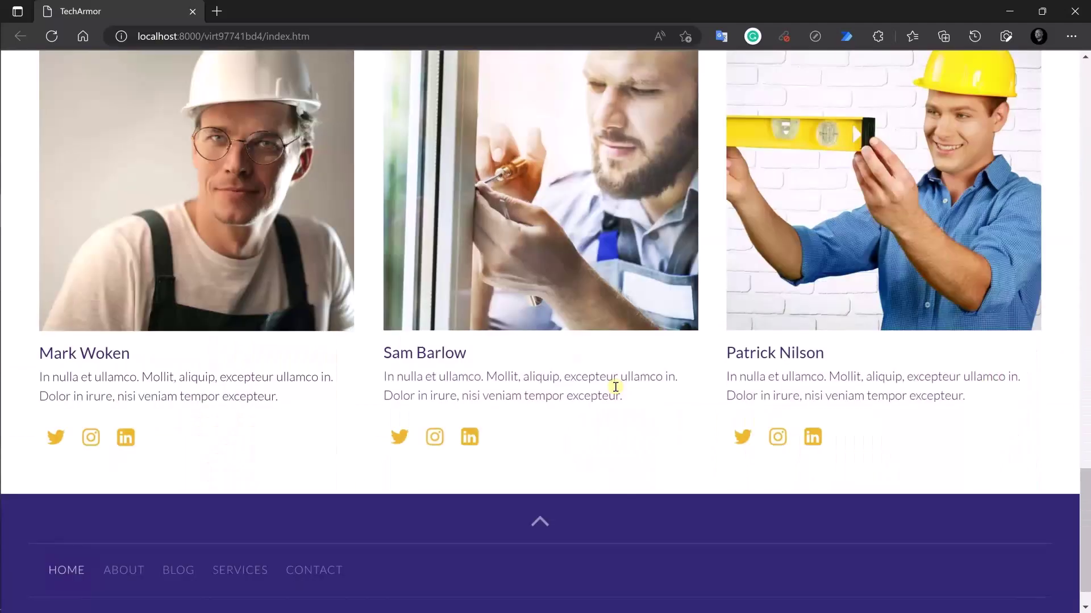
- Check the About and Blog pages in the browser preview, including their photos, titles and texts
{"action": "scroll", "coordinate": [616, 387], "scroll_direction": "down", "scroll_amount": 1}
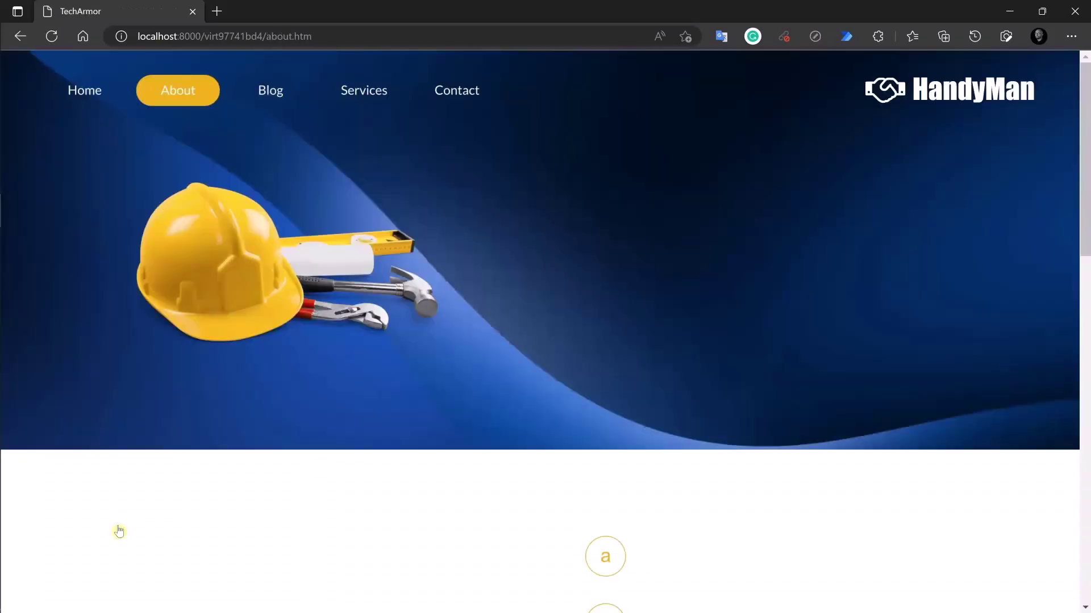
{"action": "scroll", "coordinate": [448, 482], "scroll_direction": "down", "scroll_amount": 11}
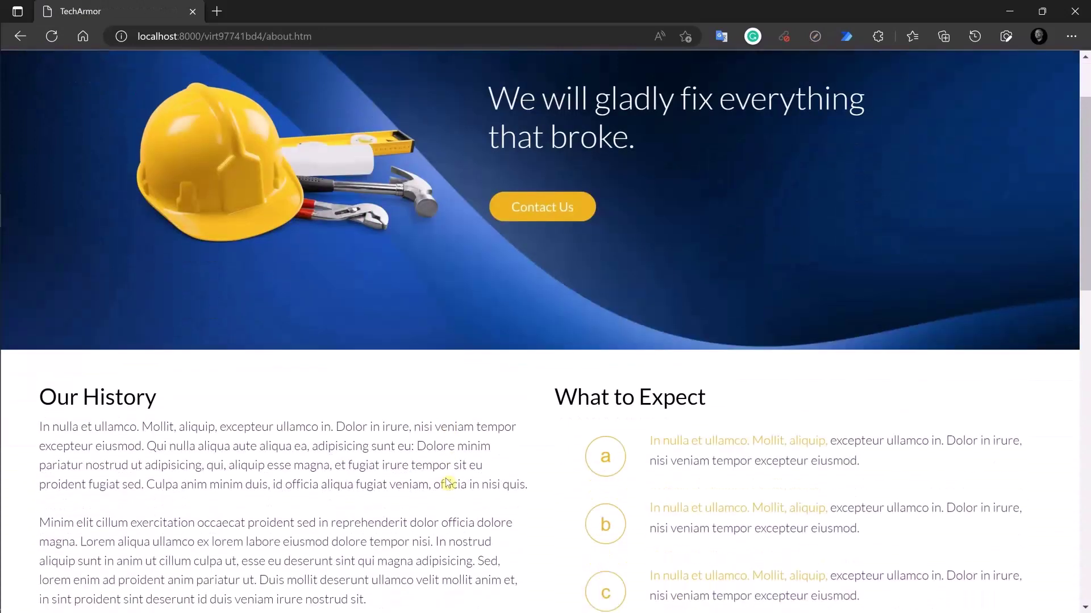
{"action": "scroll", "coordinate": [200, 542], "scroll_direction": "down", "scroll_amount": 6}
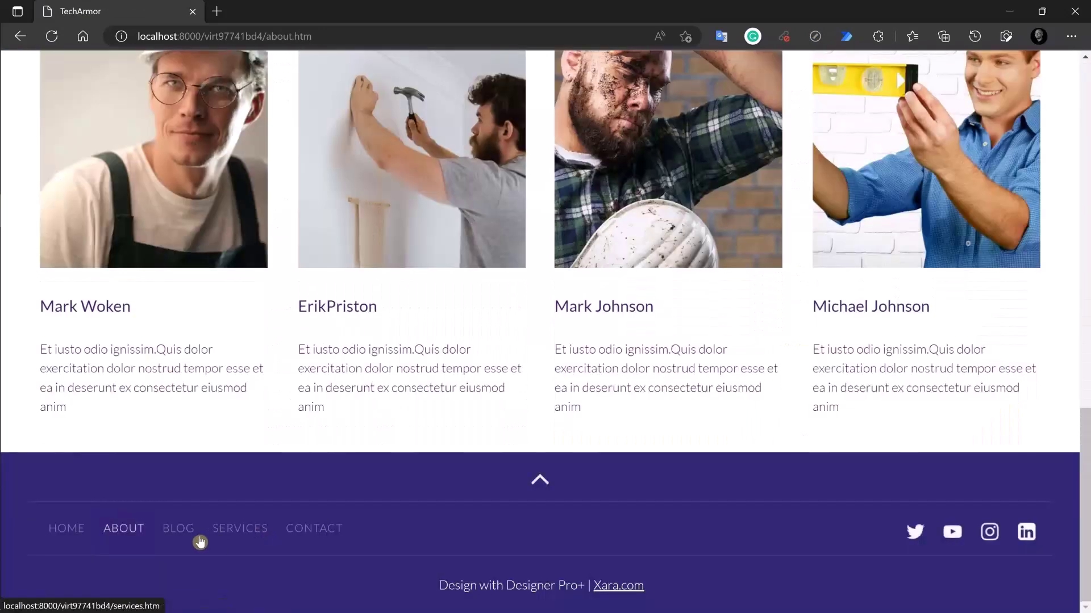
{"action": "left_click", "coordinate": [185, 535]}
{"action": "scroll", "coordinate": [524, 490], "scroll_direction": "down", "scroll_amount": 5}
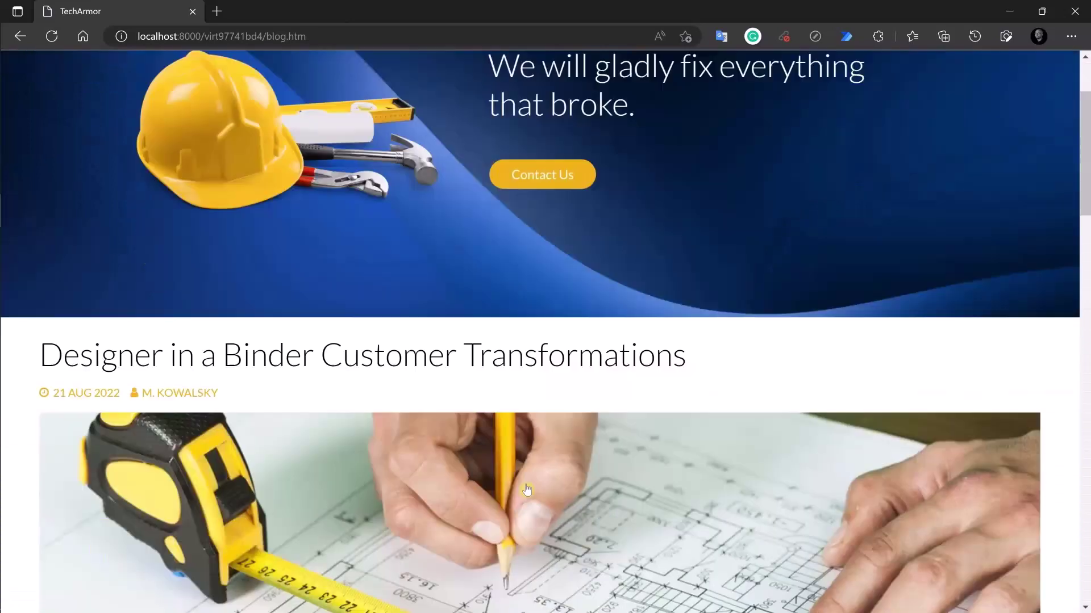
{"action": "scroll", "coordinate": [523, 489], "scroll_direction": "down", "scroll_amount": 4}
{"action": "scroll", "coordinate": [522, 504], "scroll_direction": "down", "scroll_amount": 10}
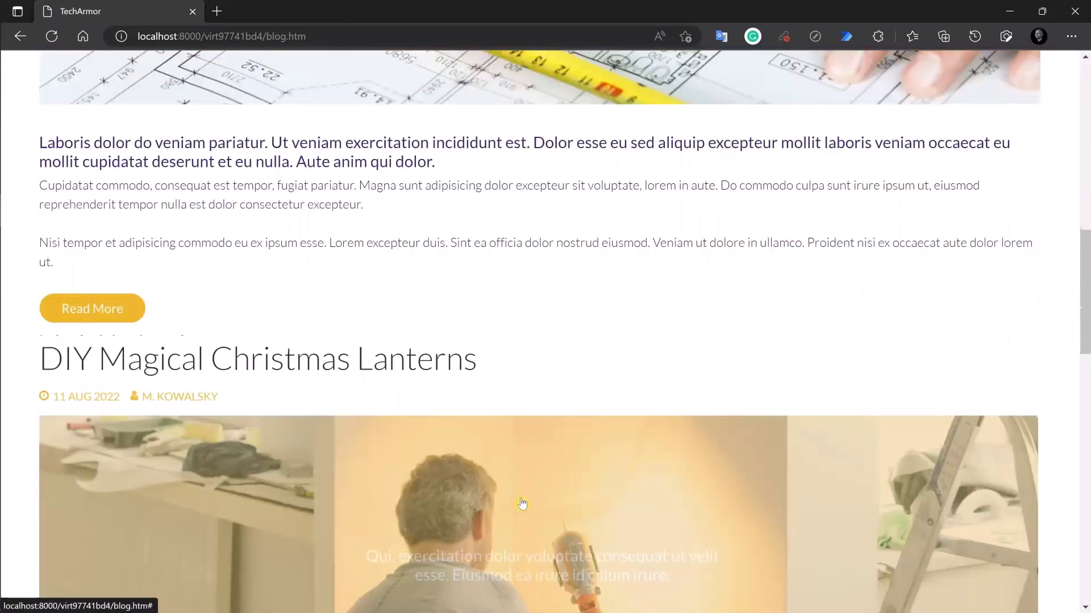
{"action": "scroll", "coordinate": [523, 503], "scroll_direction": "up", "scroll_amount": 1}
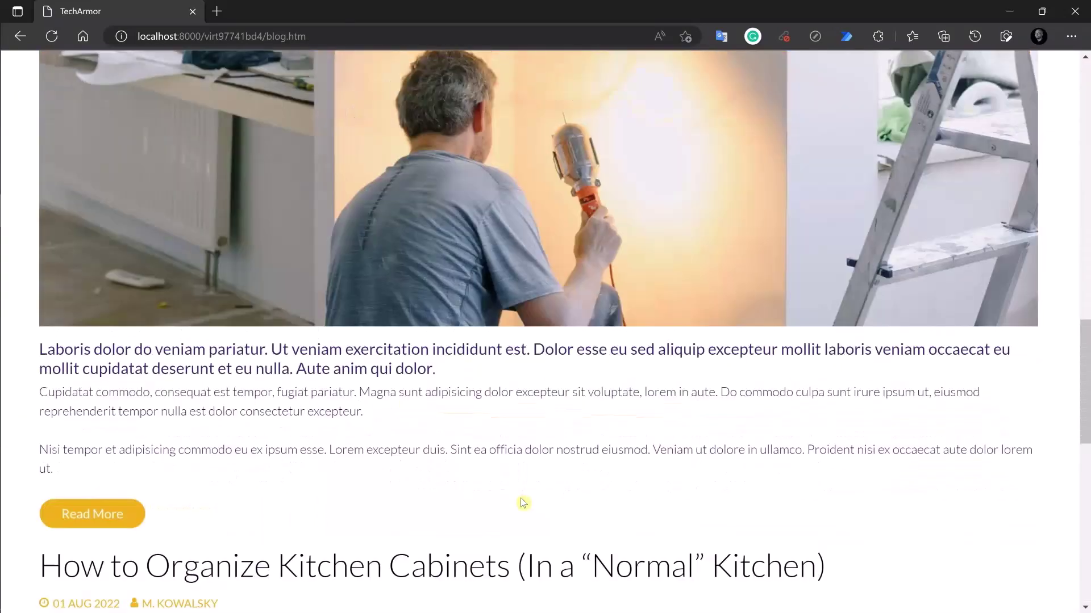
{"action": "scroll", "coordinate": [523, 504], "scroll_direction": "up", "scroll_amount": 5}
{"action": "scroll", "coordinate": [522, 503], "scroll_direction": "down", "scroll_amount": 17}
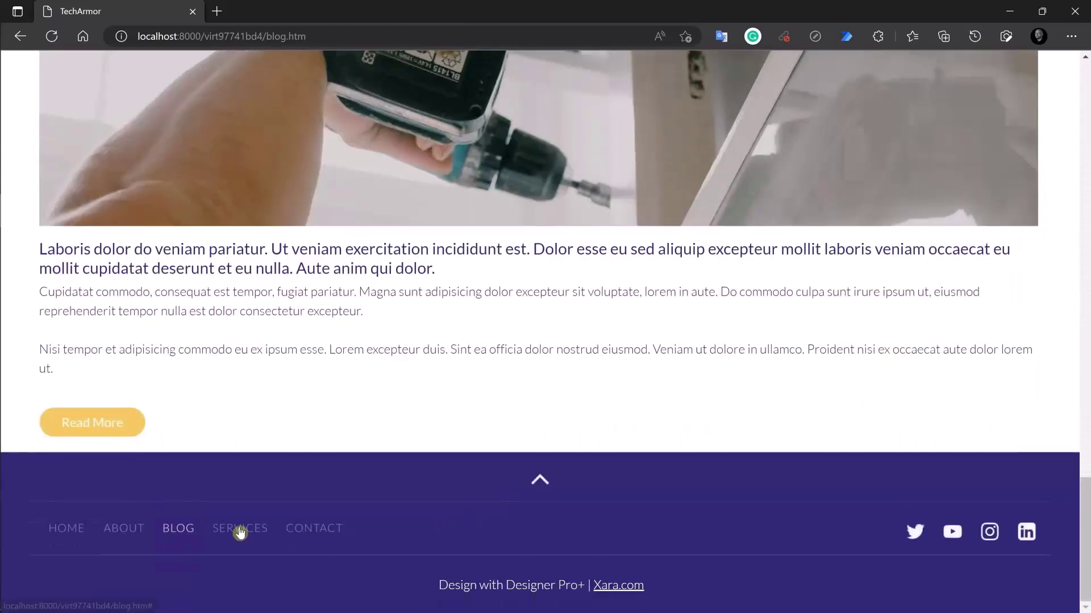
- Check the Services page in the browser preview from its header down to the footer
{"action": "left_click", "coordinate": [230, 530]}
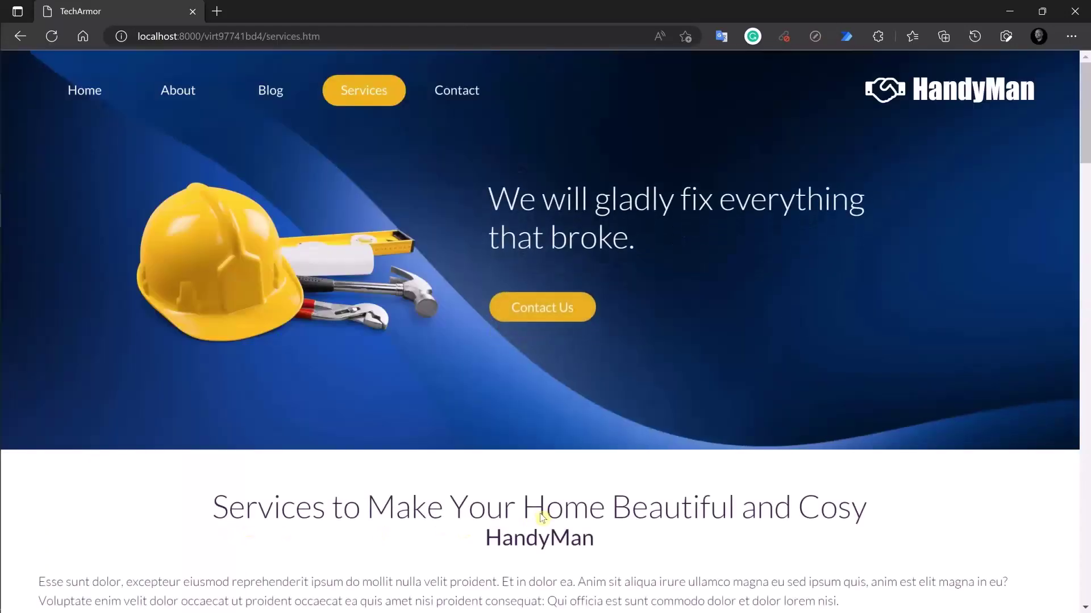
{"action": "scroll", "coordinate": [542, 517], "scroll_direction": "down", "scroll_amount": 10}
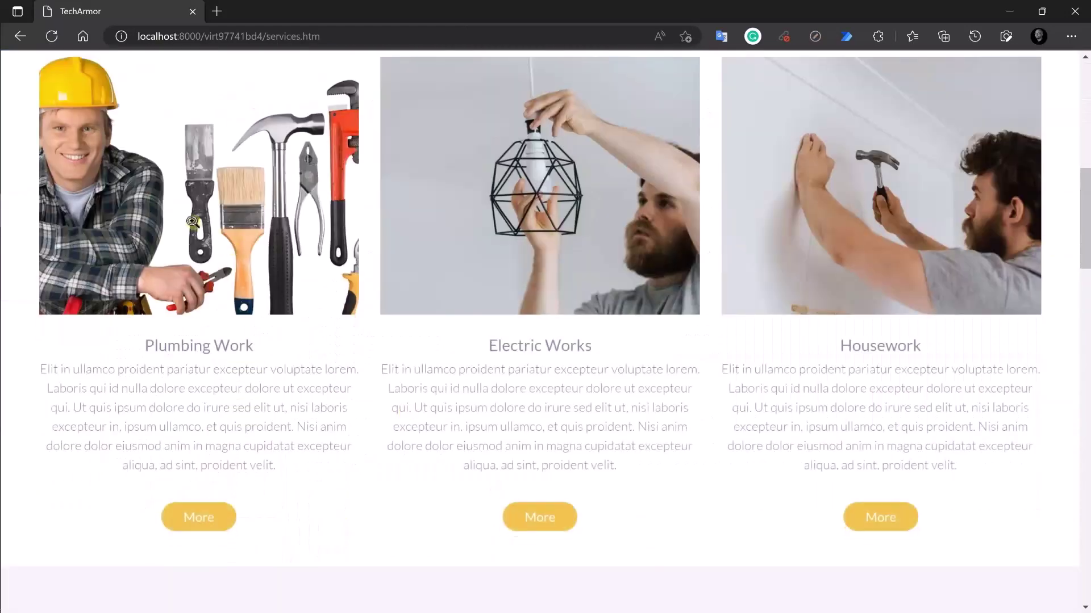
{"action": "scroll", "coordinate": [633, 384], "scroll_direction": "down", "scroll_amount": 9}
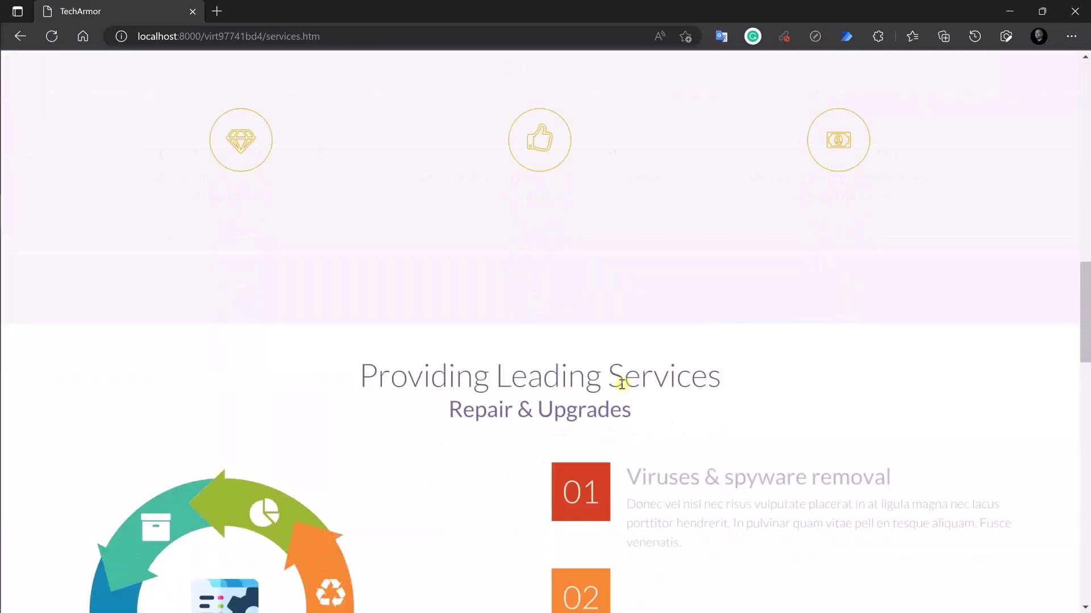
{"action": "scroll", "coordinate": [621, 385], "scroll_direction": "down", "scroll_amount": 3}
{"action": "scroll", "coordinate": [620, 389], "scroll_direction": "down", "scroll_amount": 10}
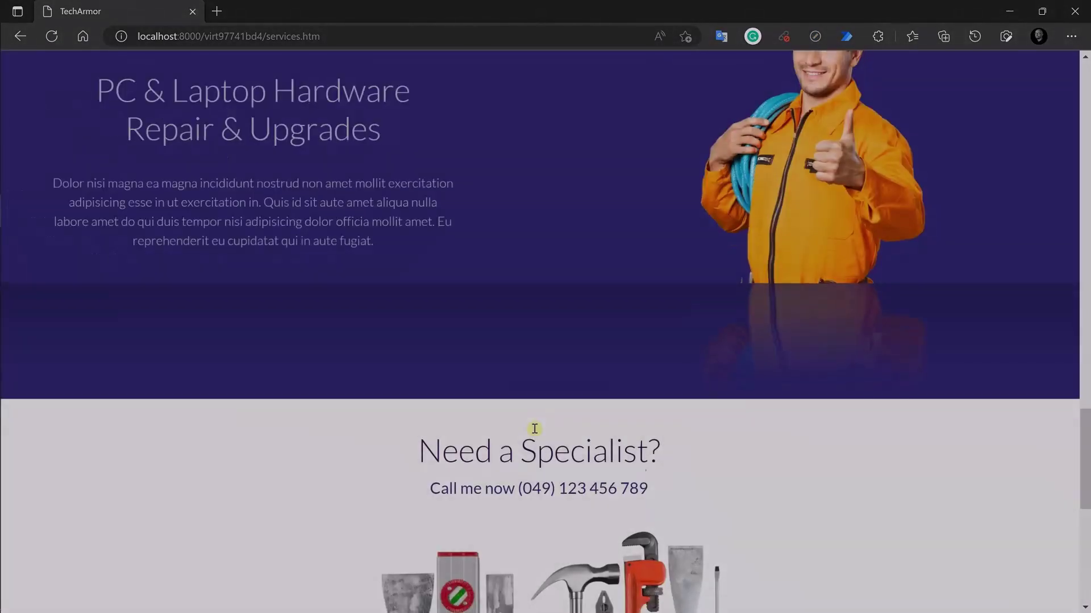
{"action": "scroll", "coordinate": [541, 427], "scroll_direction": "down", "scroll_amount": 10}
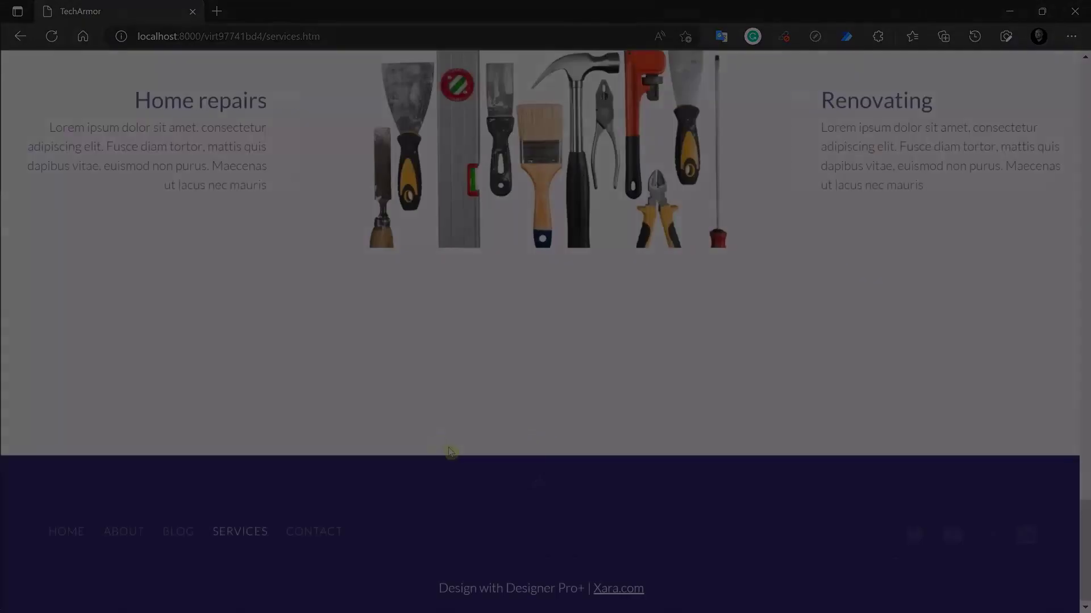